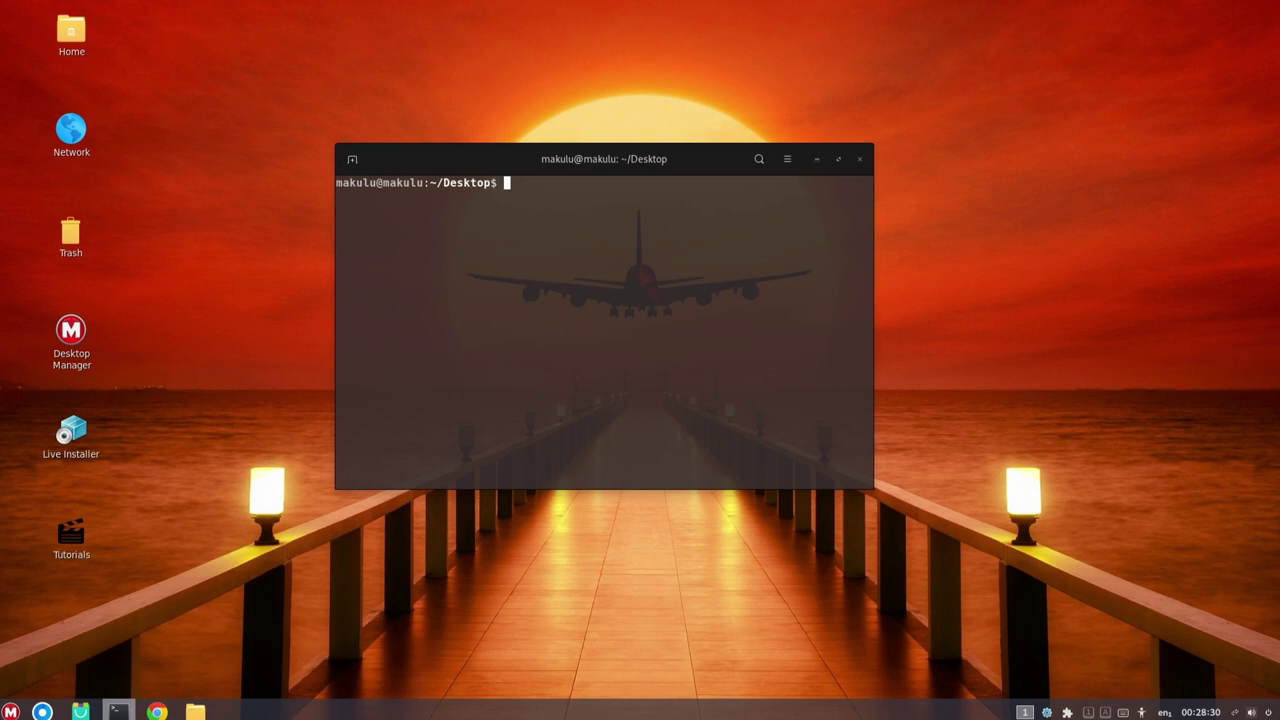
# Step: Check the system and kernel information in a fresh terminal with uname -a and uname -r, and close the terminal
pyautogui.click(860, 158)
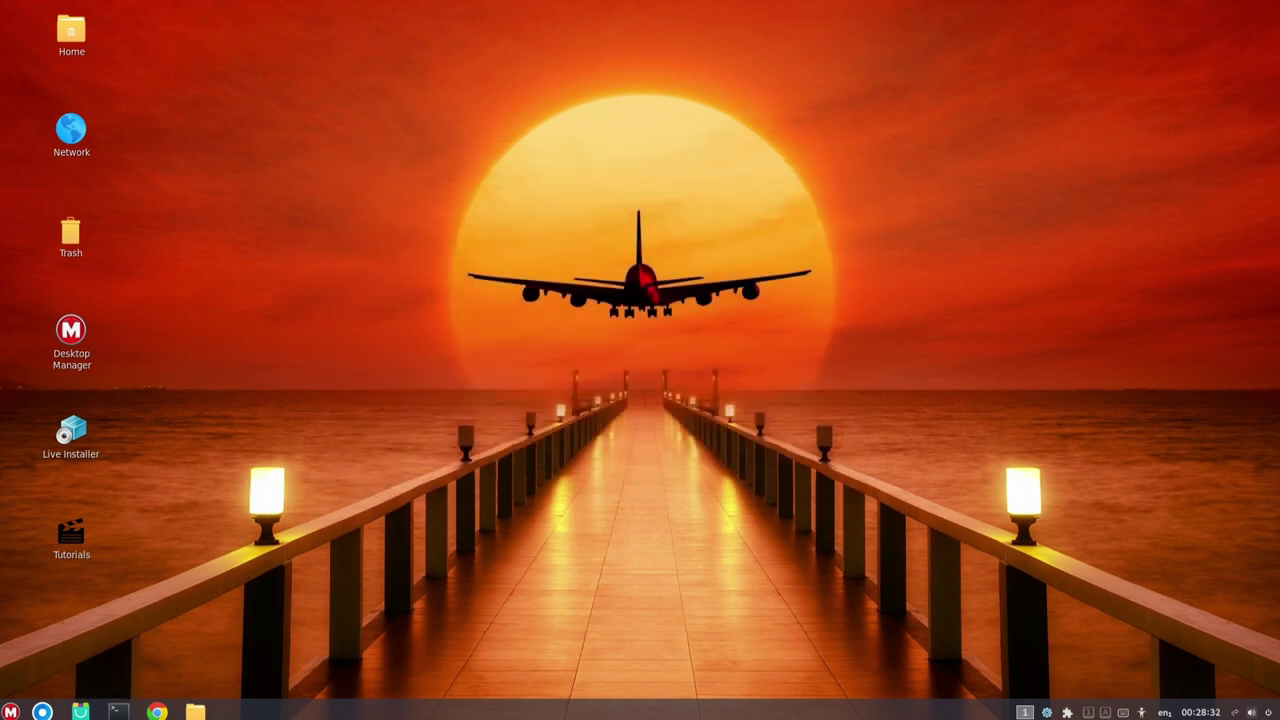
pyautogui.click(118, 711)
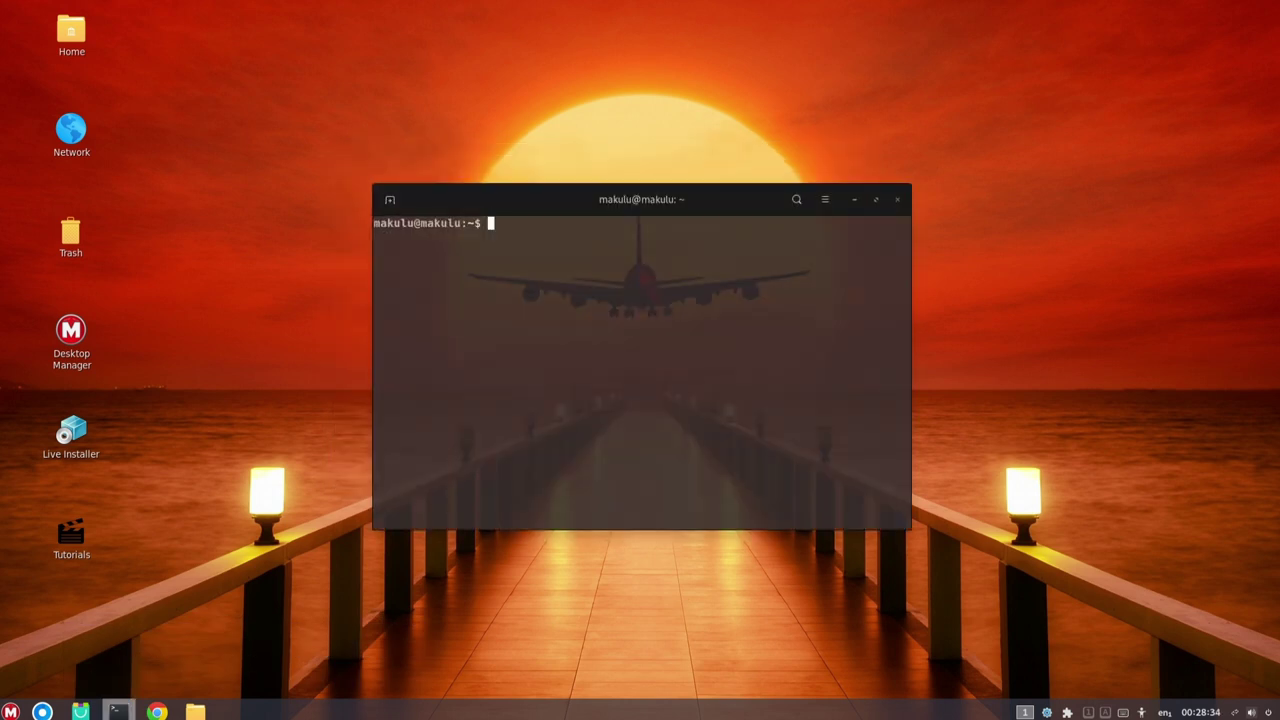
pyautogui.write('uname -a')
pyautogui.press('Return')
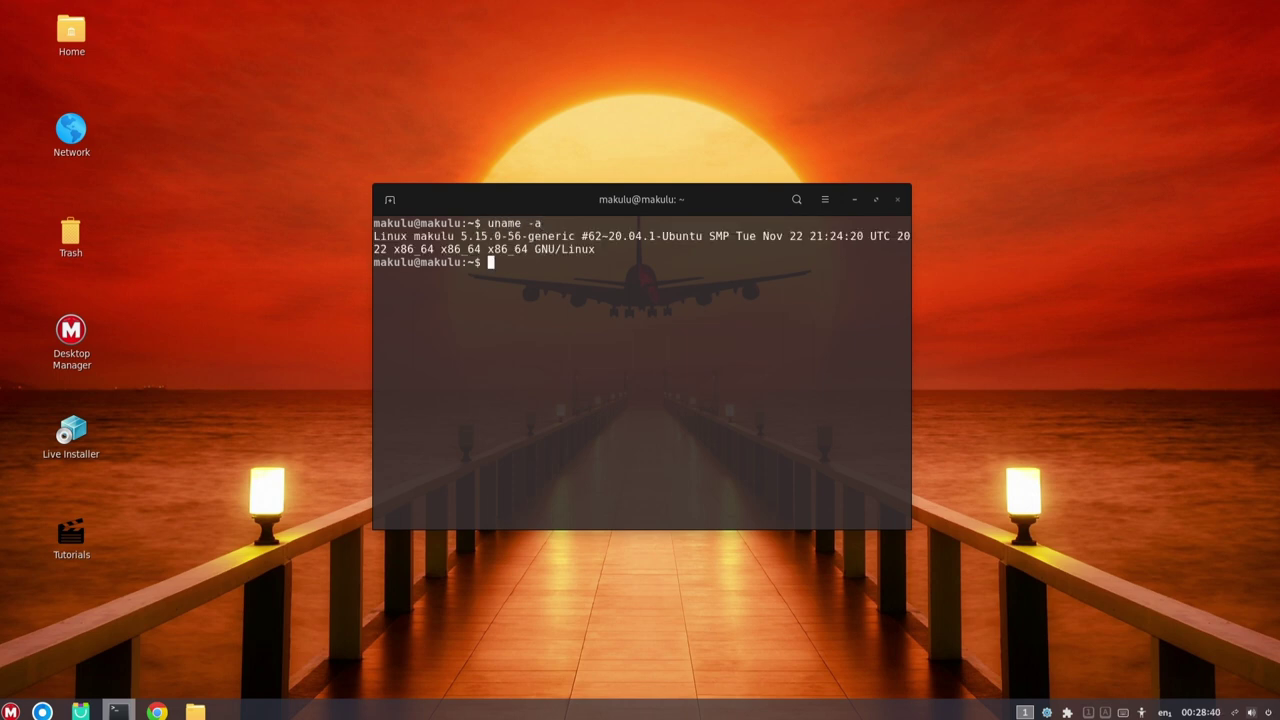
pyautogui.write('uname -r')
pyautogui.press('Return')
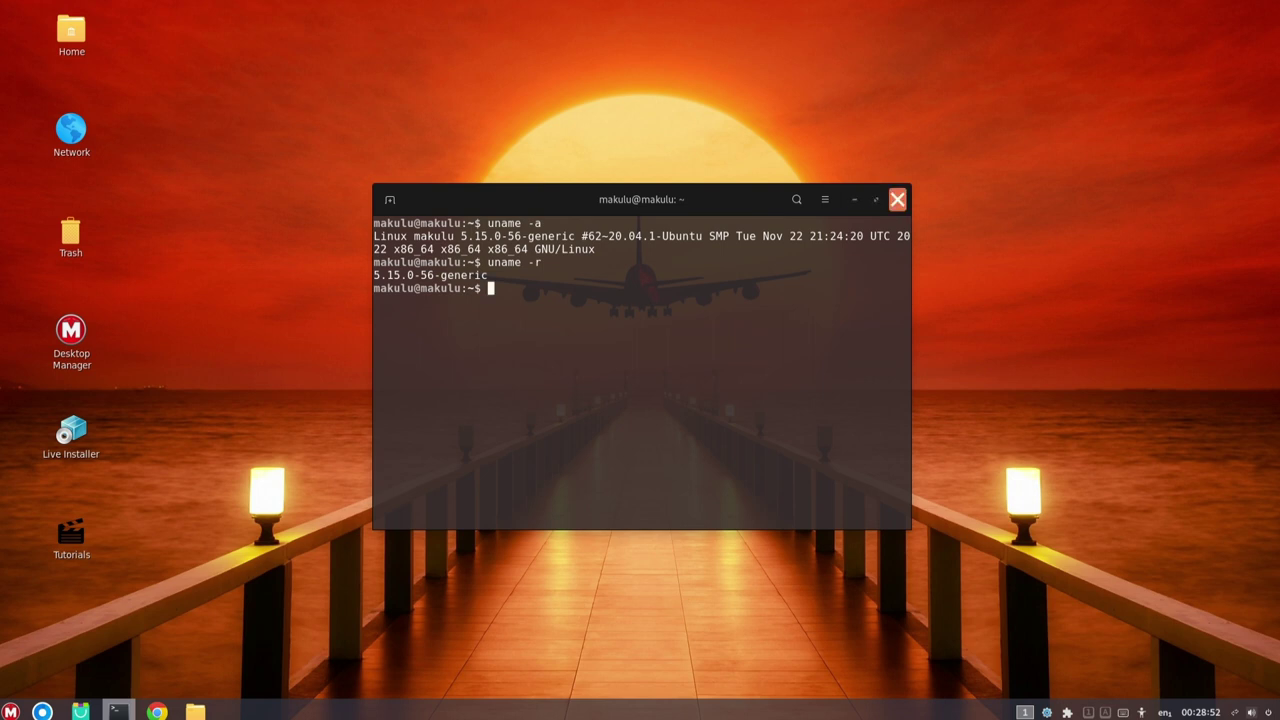
pyautogui.click(897, 199)
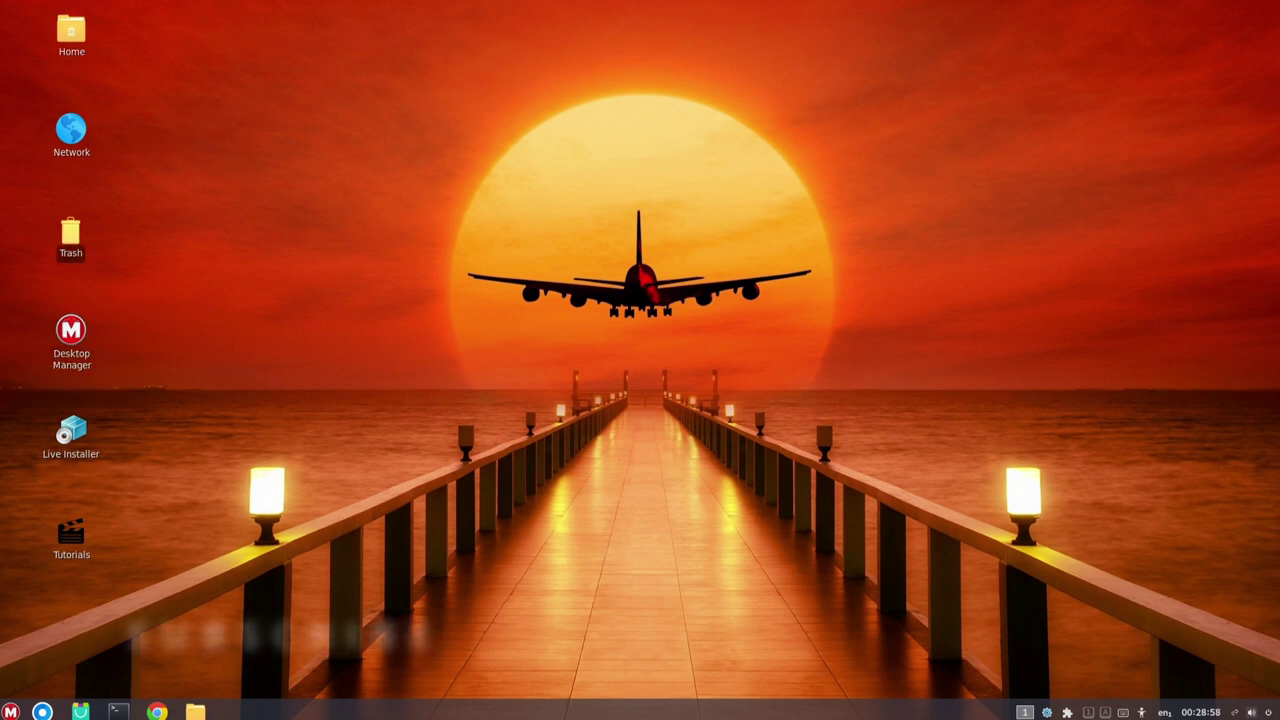
# Step: Switch the desktop to the Plasma layout in Desktop Manager and close the manager
pyautogui.doubleClick(72, 332)
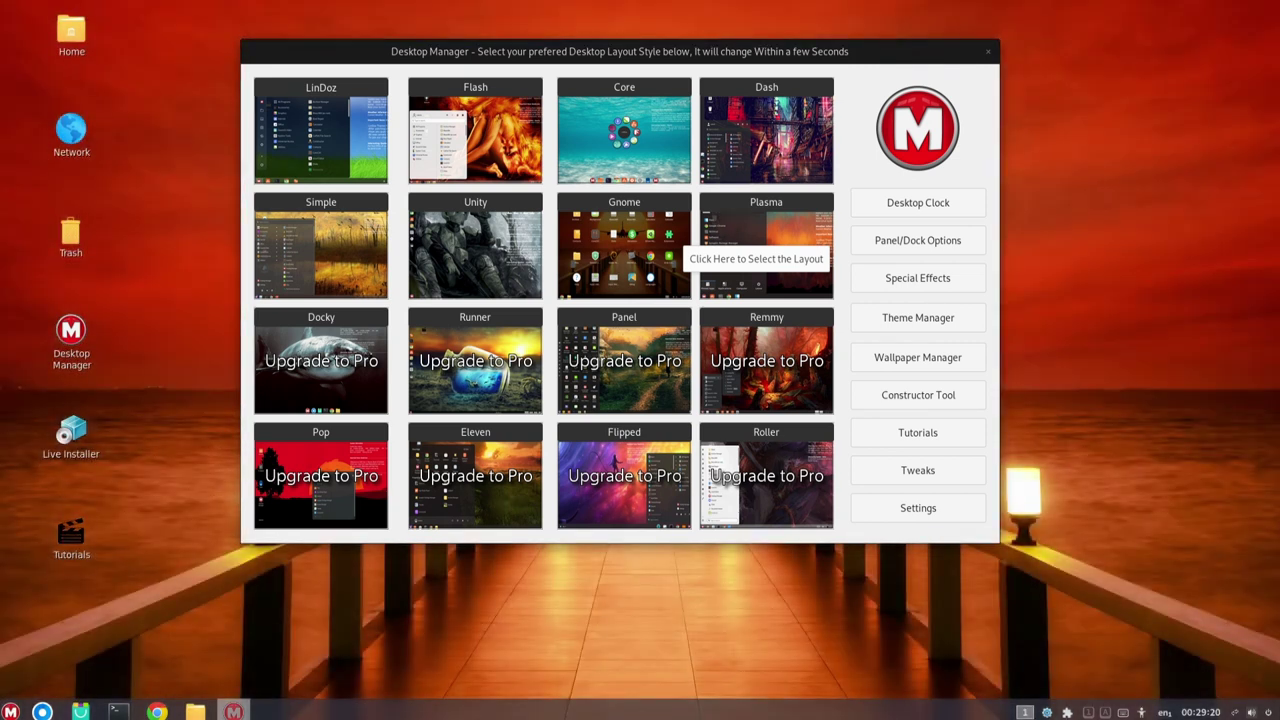
pyautogui.click(756, 236)
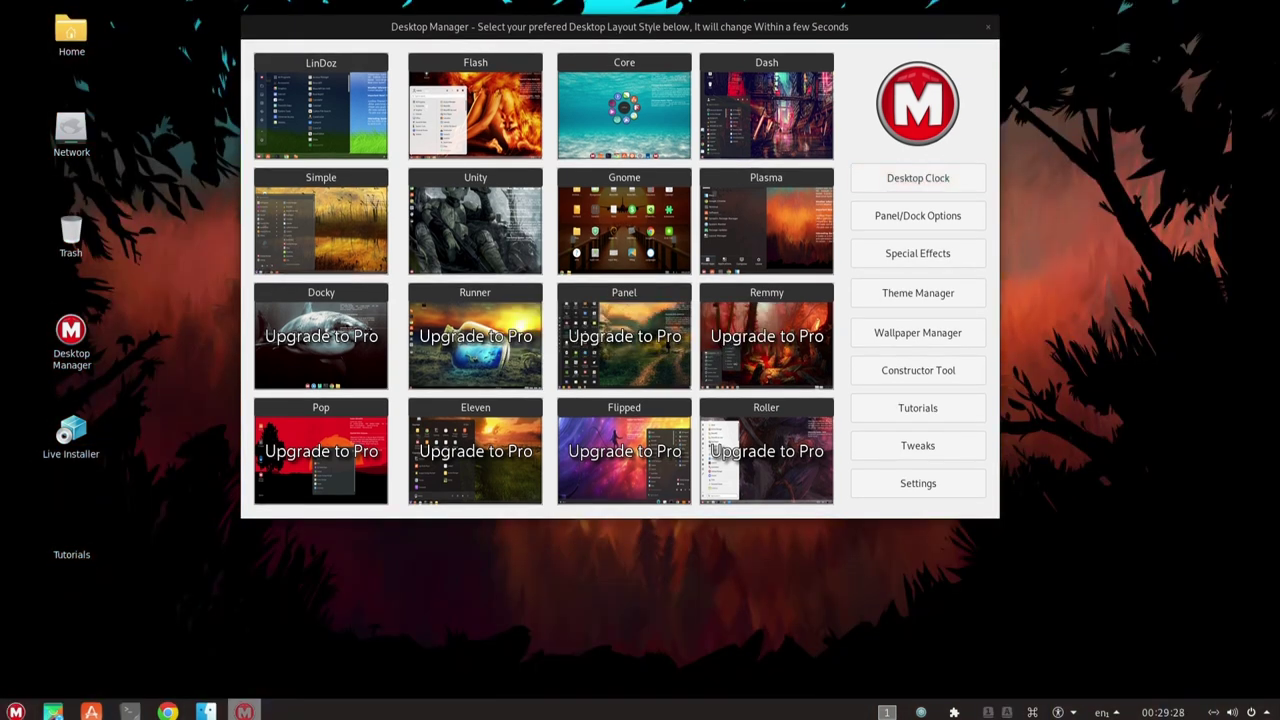
pyautogui.press('super')
pyautogui.click(988, 27)
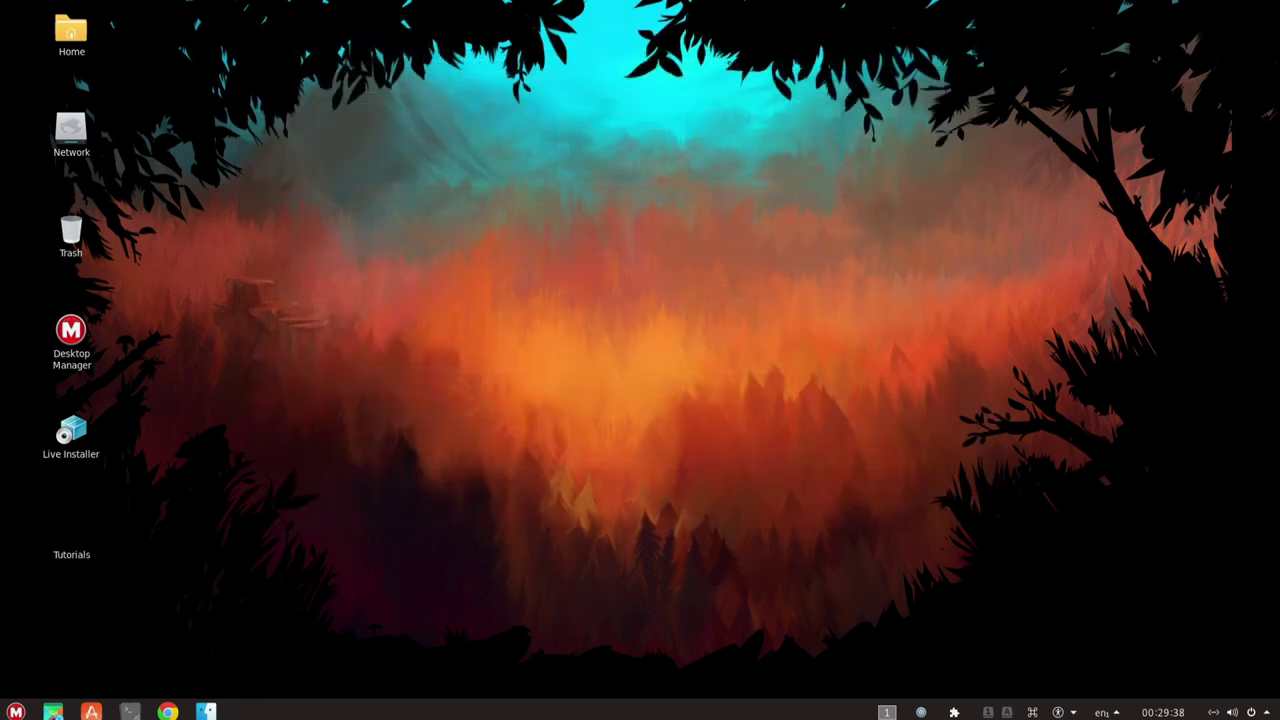
# Step: Open a terminal in the new layout, move its window higher on the desktop, and close it
pyautogui.click(129, 711)
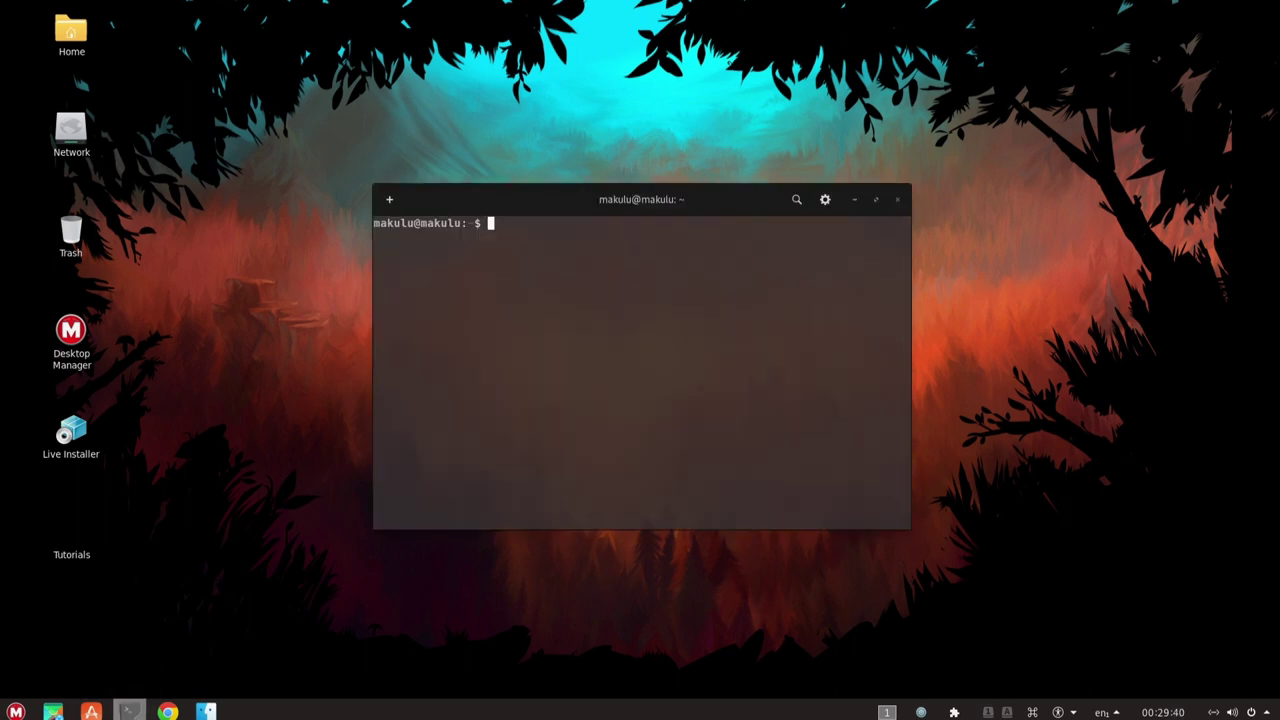
pyautogui.moveTo(690, 199); pyautogui.dragTo(689, 141)
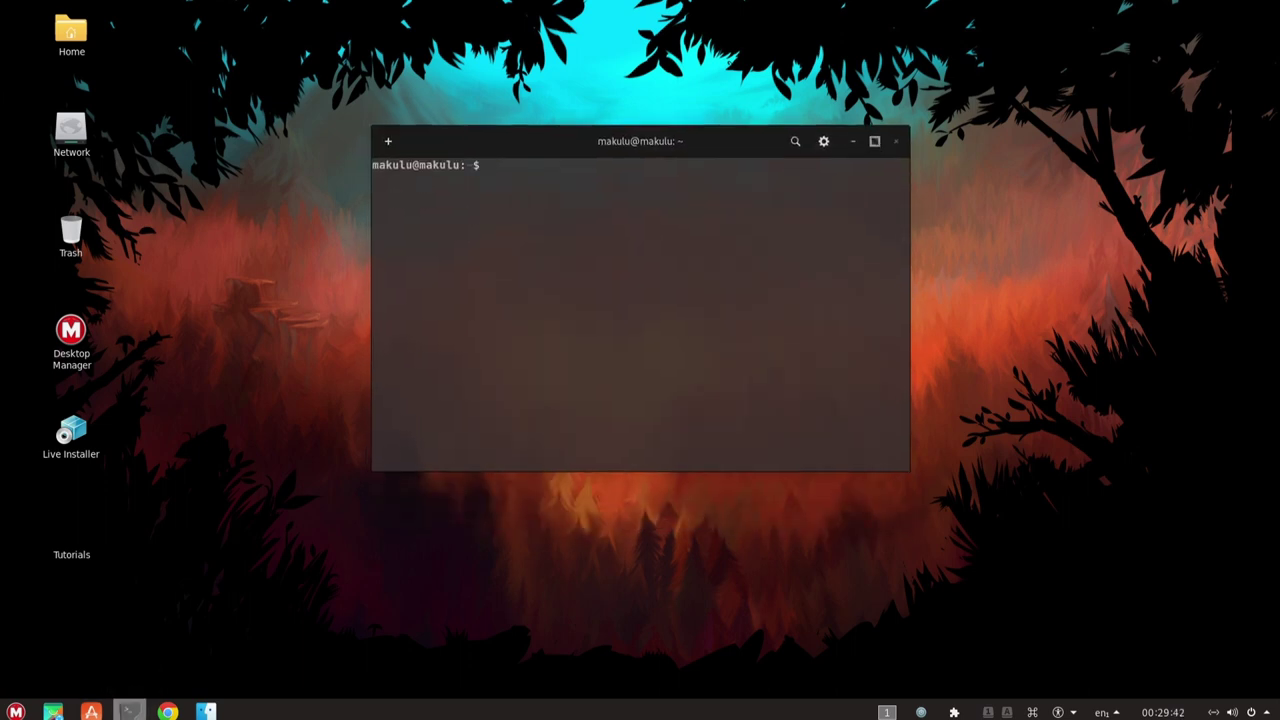
pyautogui.click(896, 141)
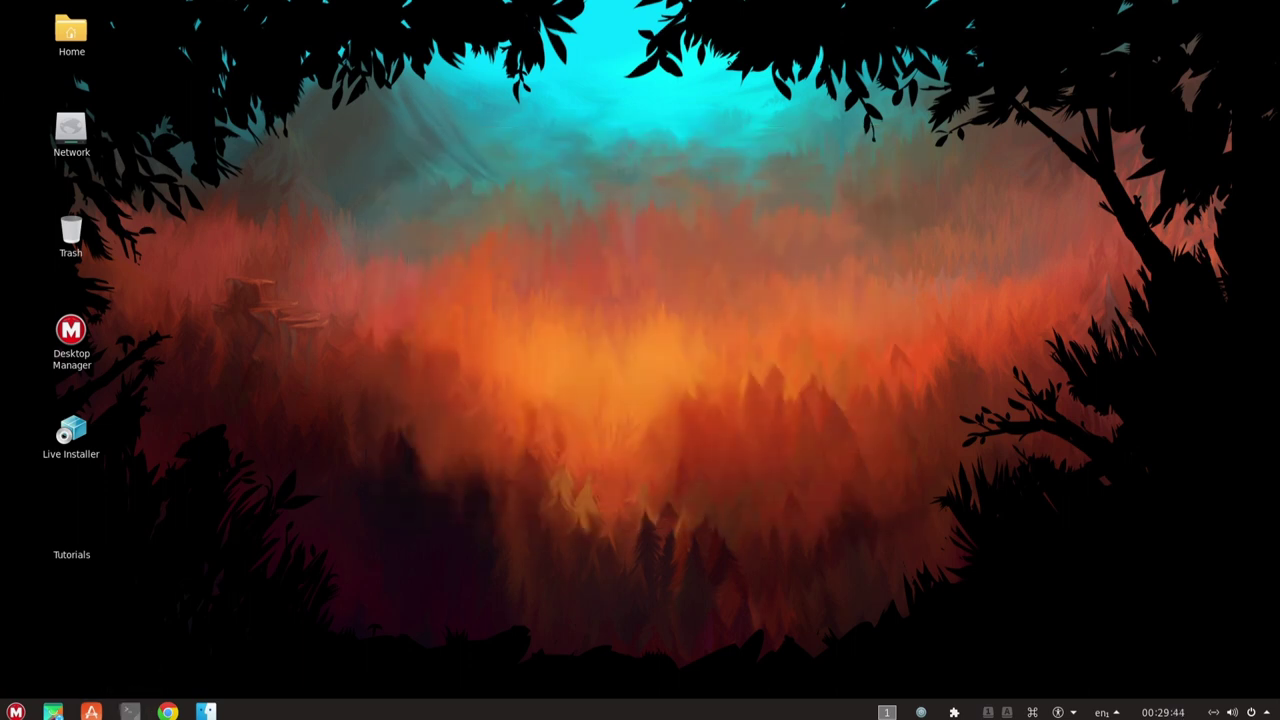
# Step: Open the Home folder in an unmaximized window, move it toward the desktop's upper left, and enlarge it
pyautogui.doubleClick(71, 30)
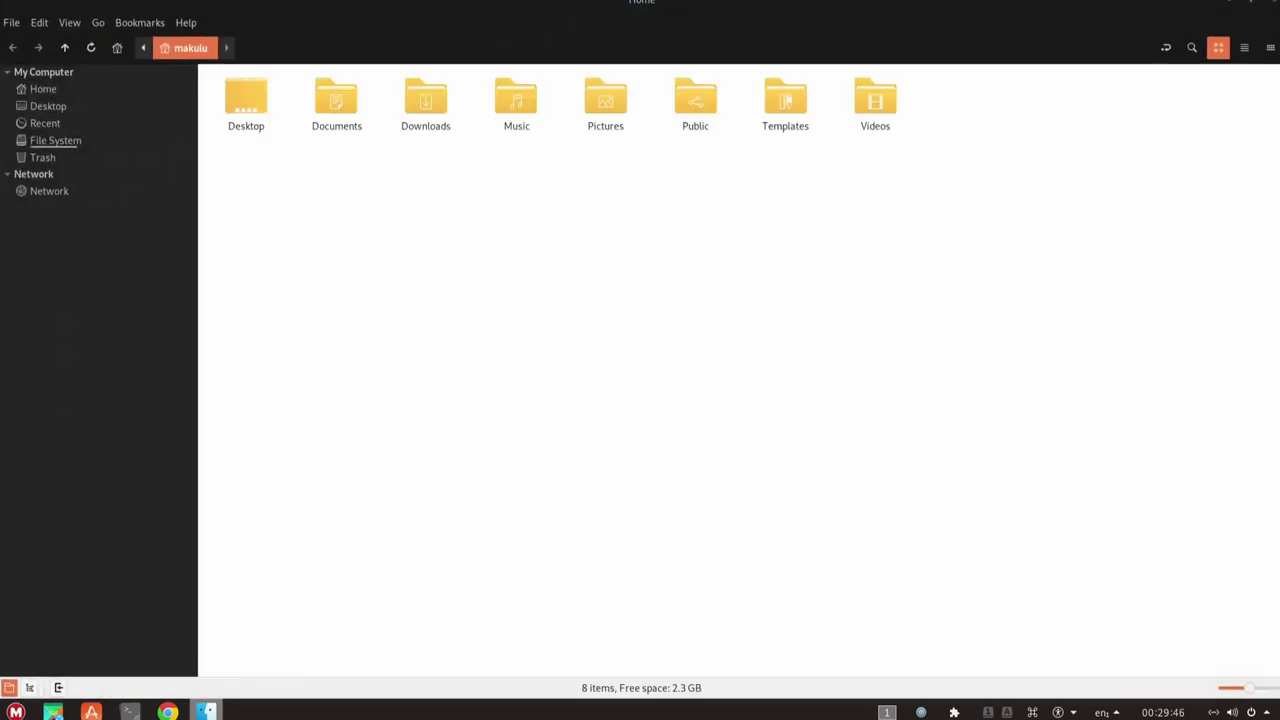
pyautogui.click(1251, 2)
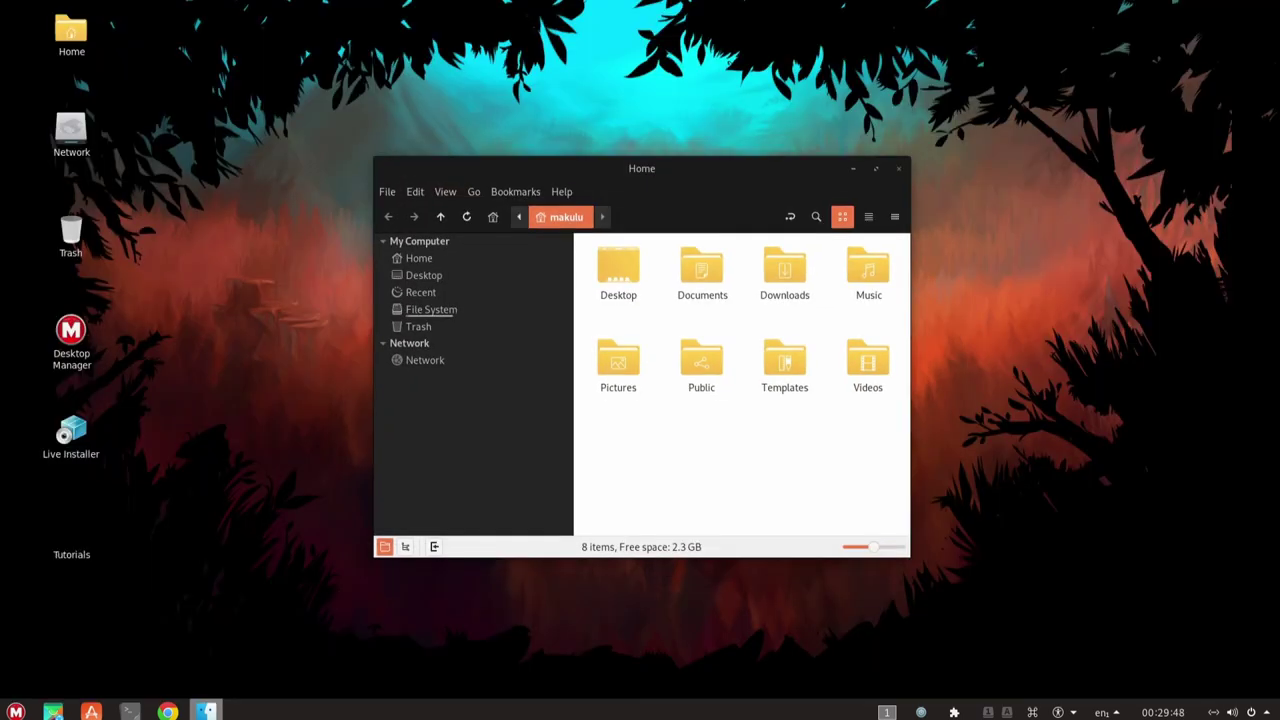
pyautogui.moveTo(680, 169); pyautogui.dragTo(541, 86)
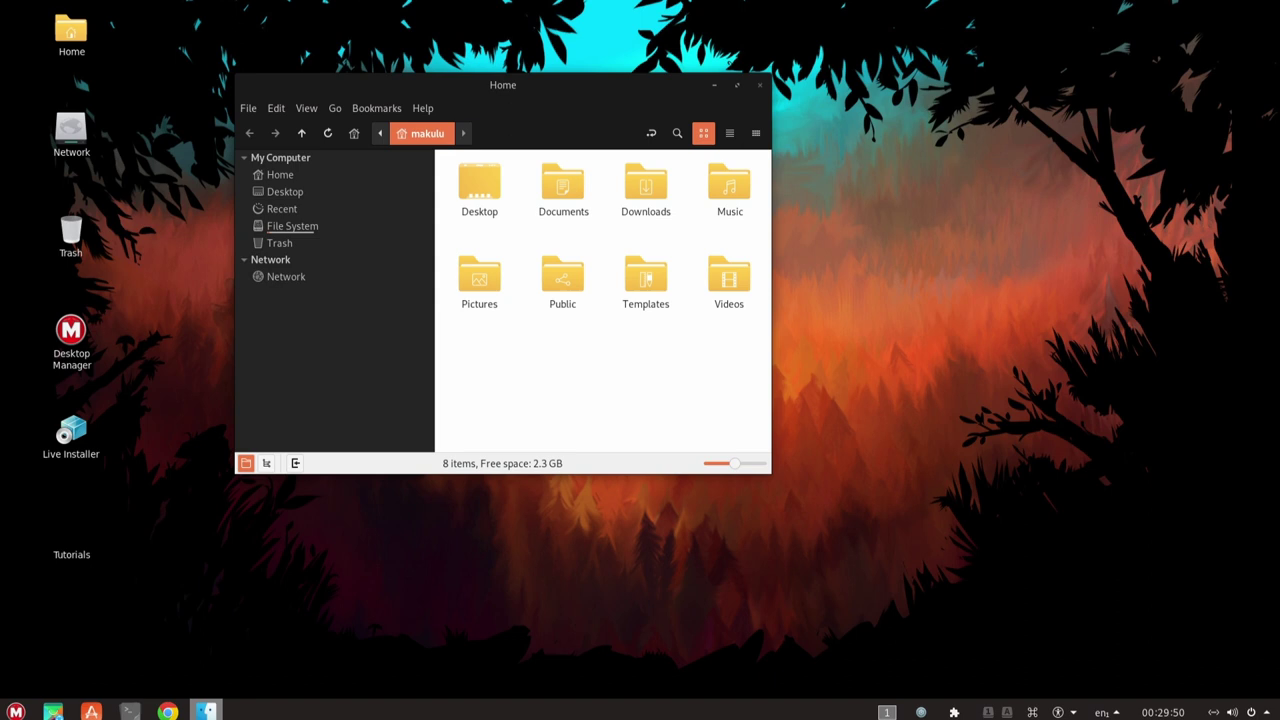
pyautogui.moveTo(771, 474); pyautogui.dragTo(947, 504)
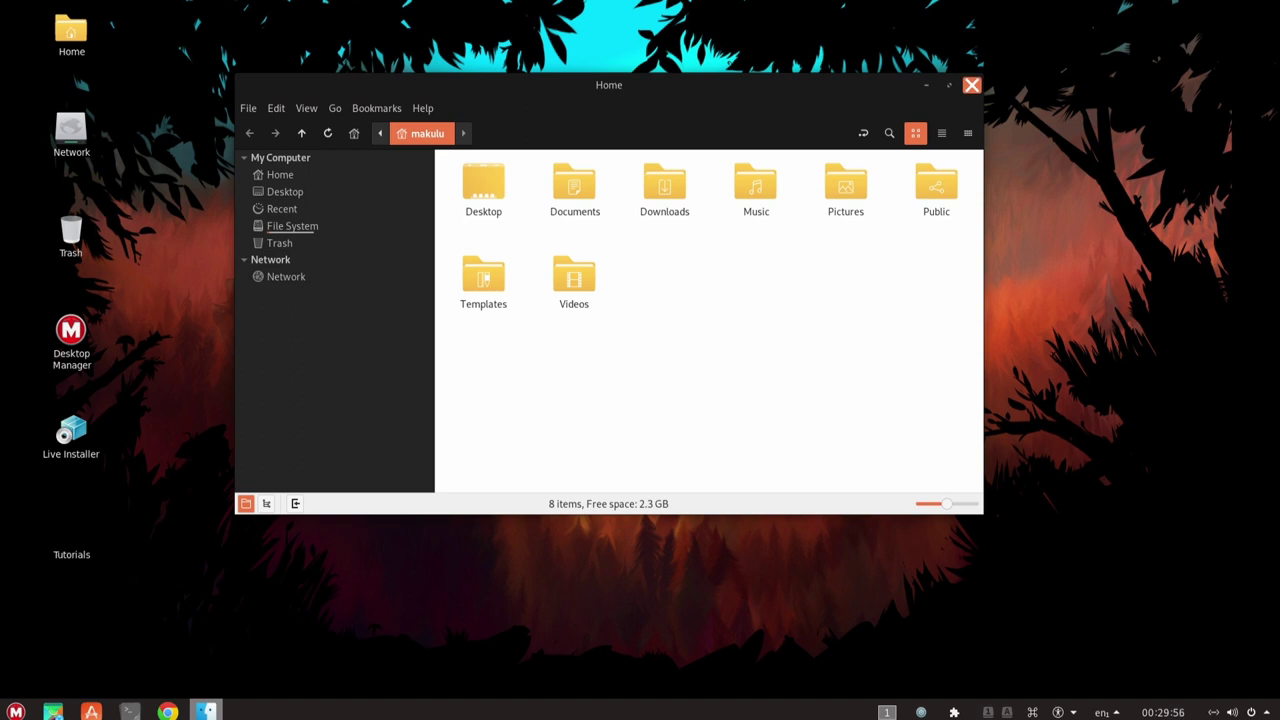
# Step: View the file manager's version information, and close both the About dialog and the Home window
pyautogui.click(422, 108)
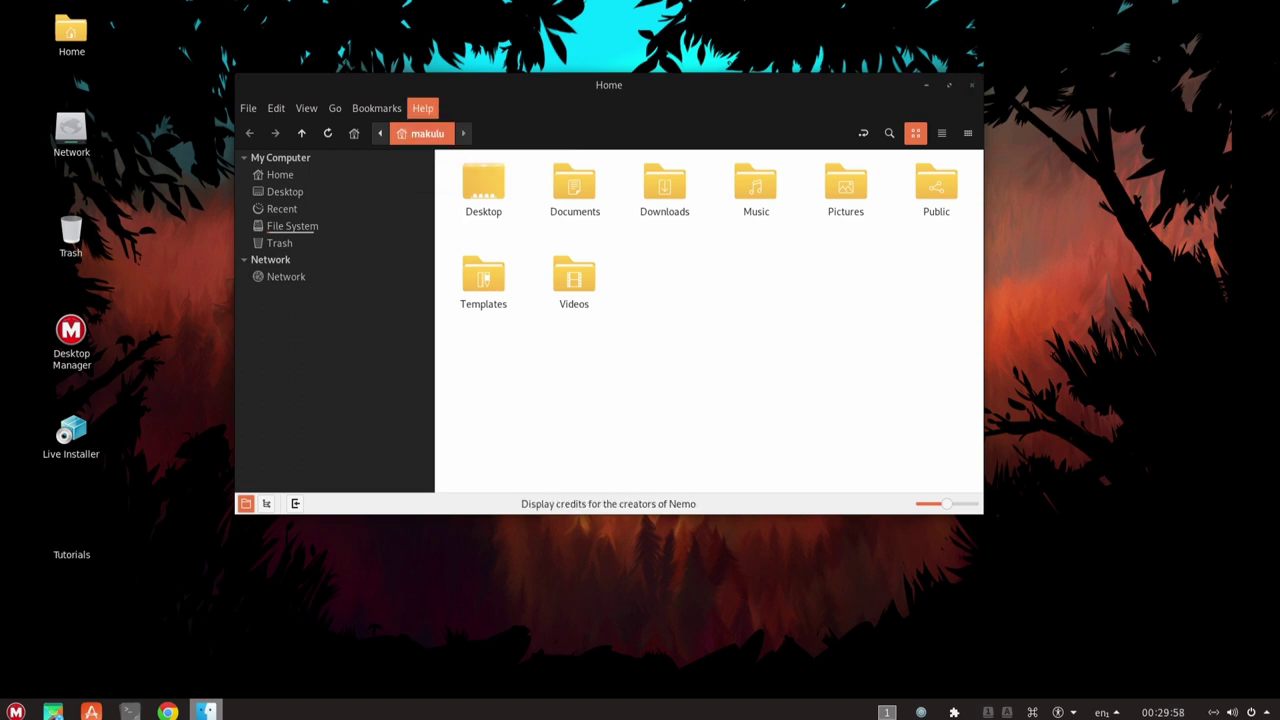
pyautogui.click(432, 180)
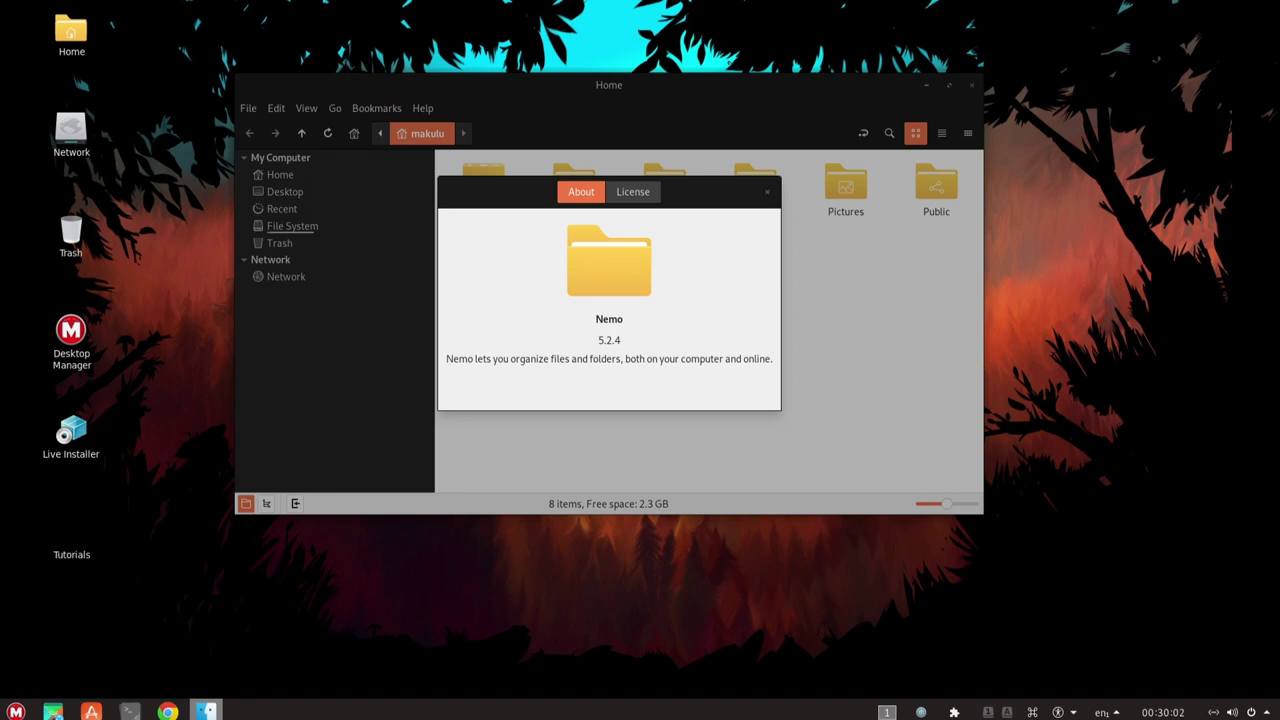
pyautogui.click(767, 191)
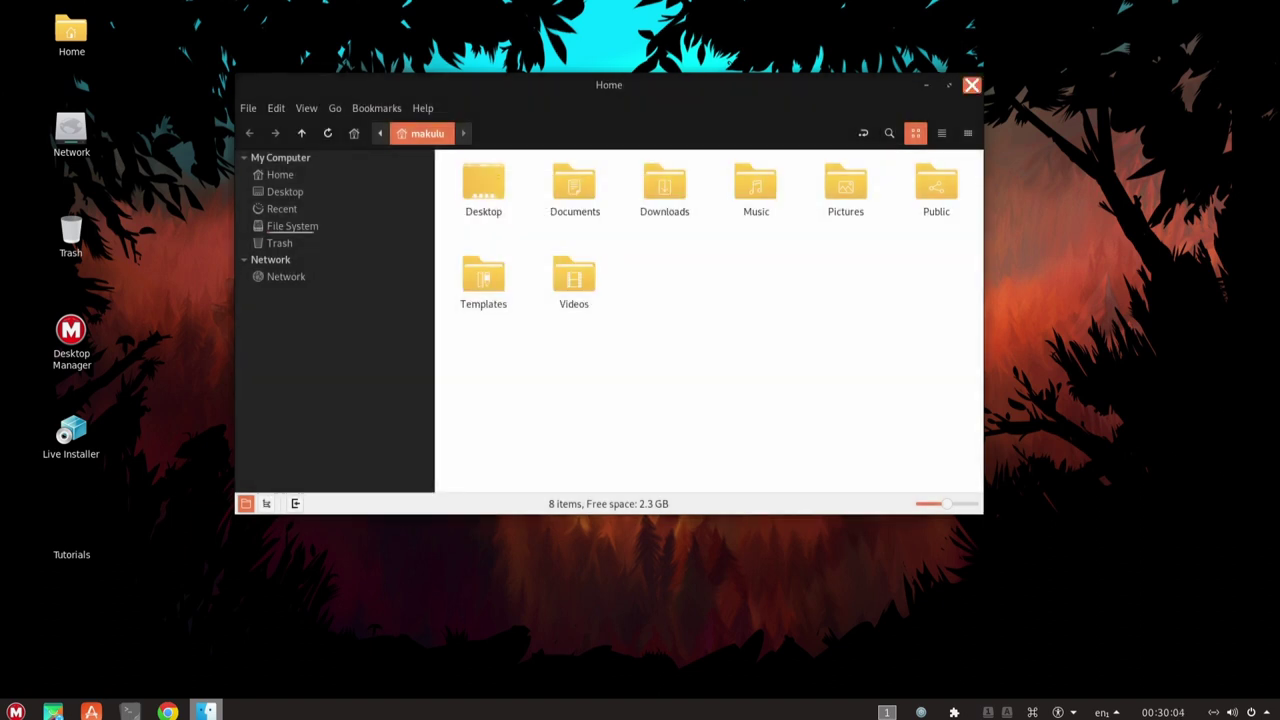
pyautogui.click(971, 85)
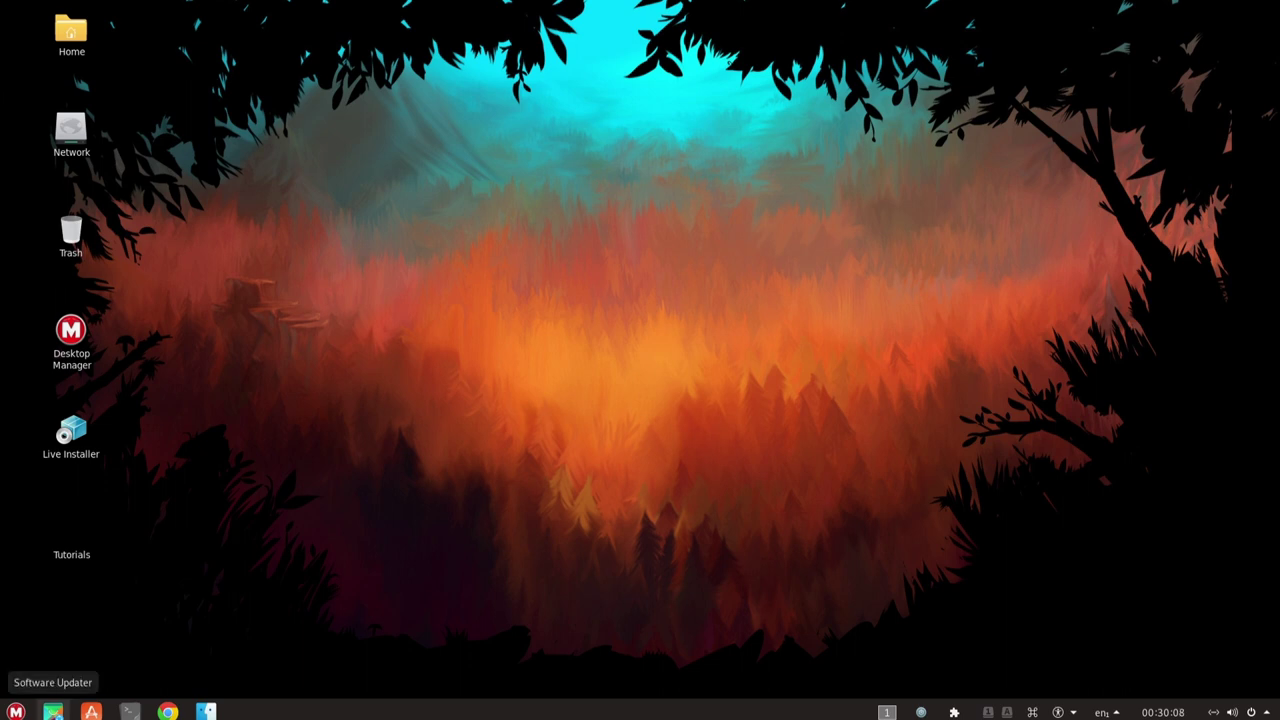
# Step: Check for available updates in Software Updater and postpone installing them
pyautogui.click(53, 711)
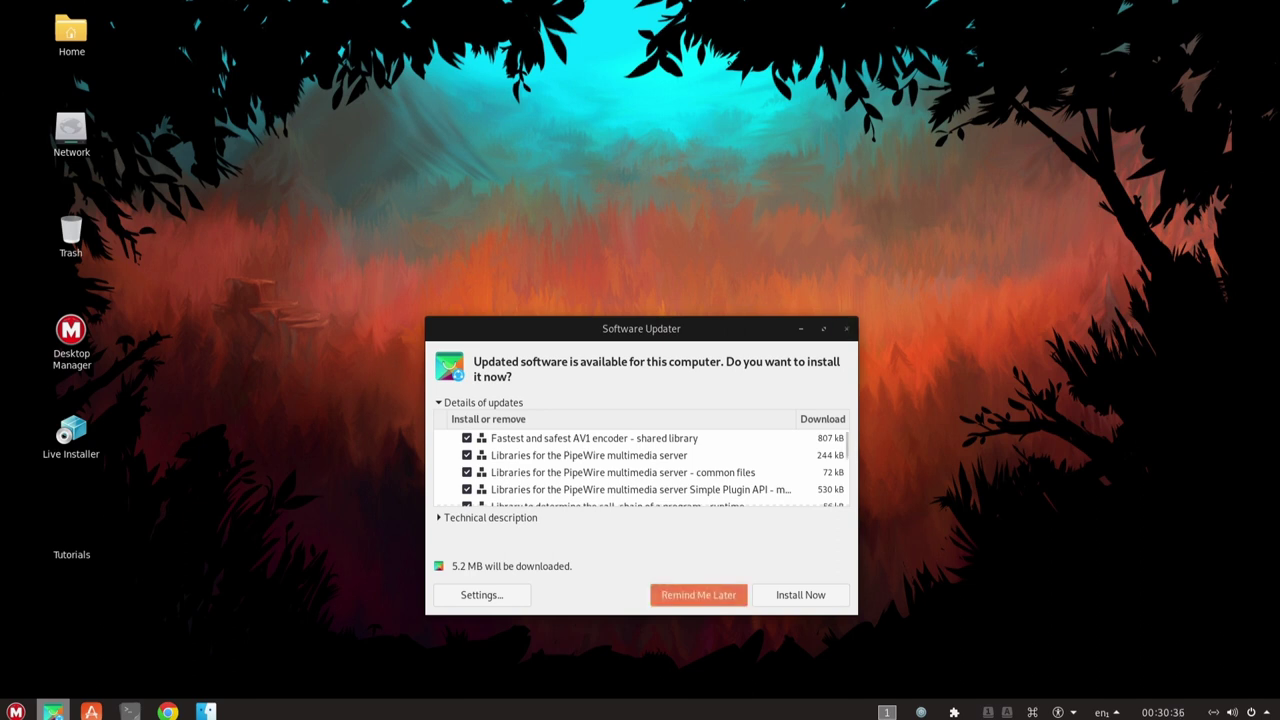
pyautogui.click(698, 595)
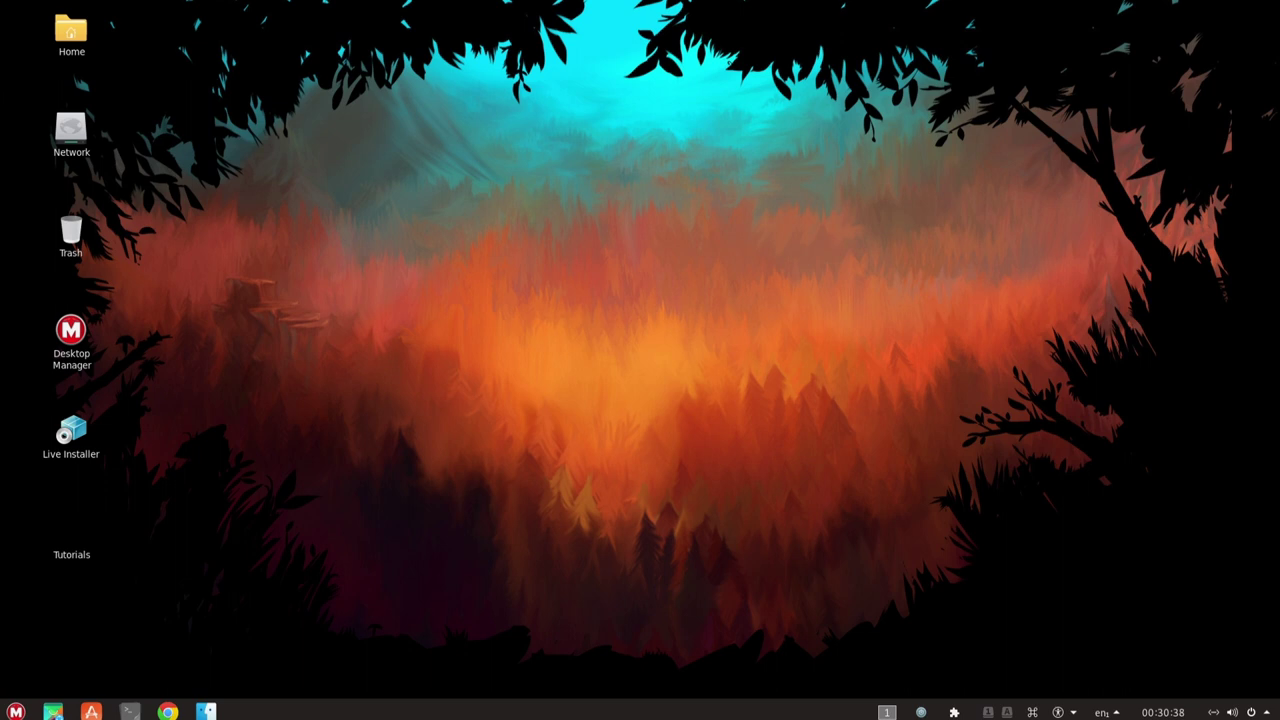
# Step: Open System Monitor and bring its window toward the centre of the desktop to view the CPU, memory and network graphs
pyautogui.click(15, 711)
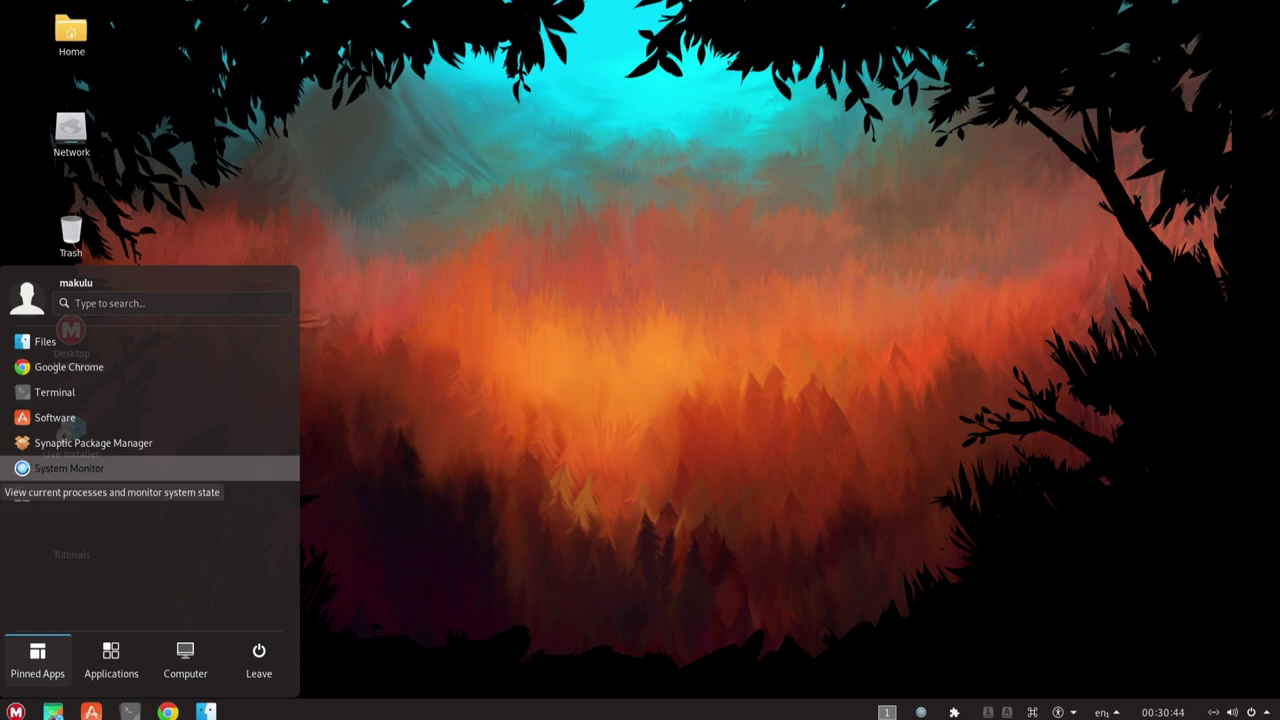
pyautogui.click(69, 468)
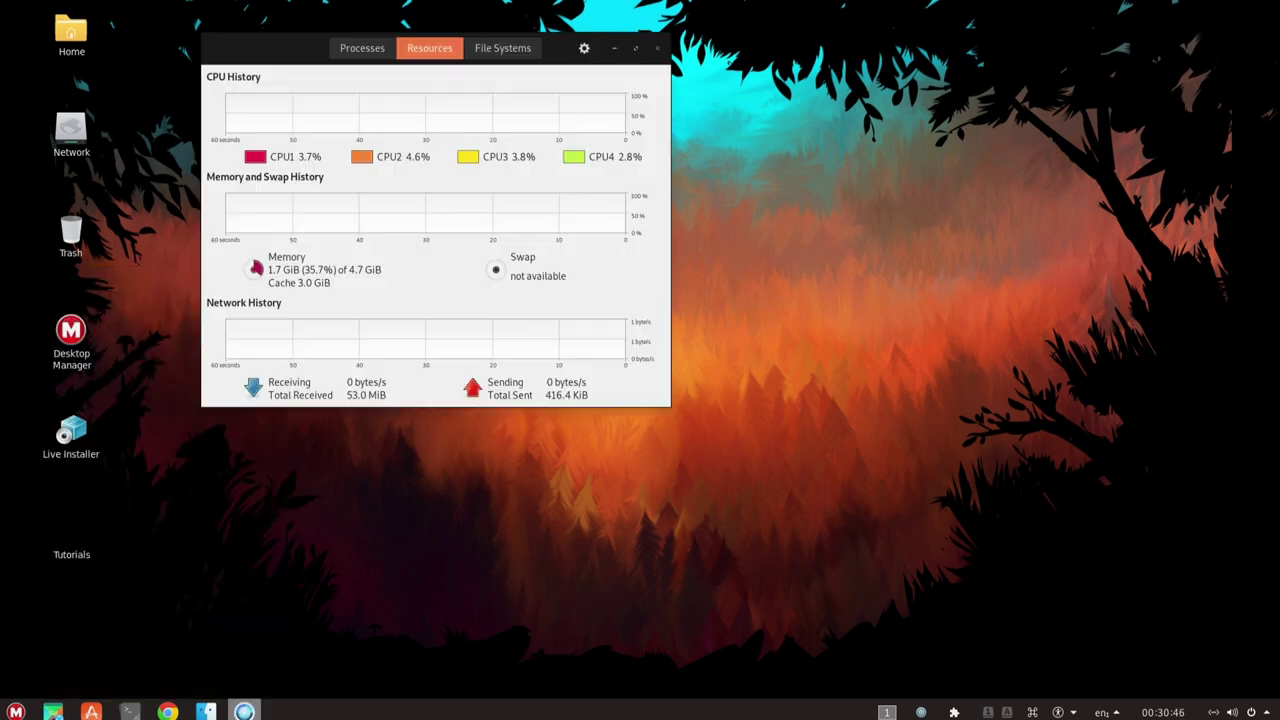
pyautogui.moveTo(268, 48); pyautogui.dragTo(376, 134)
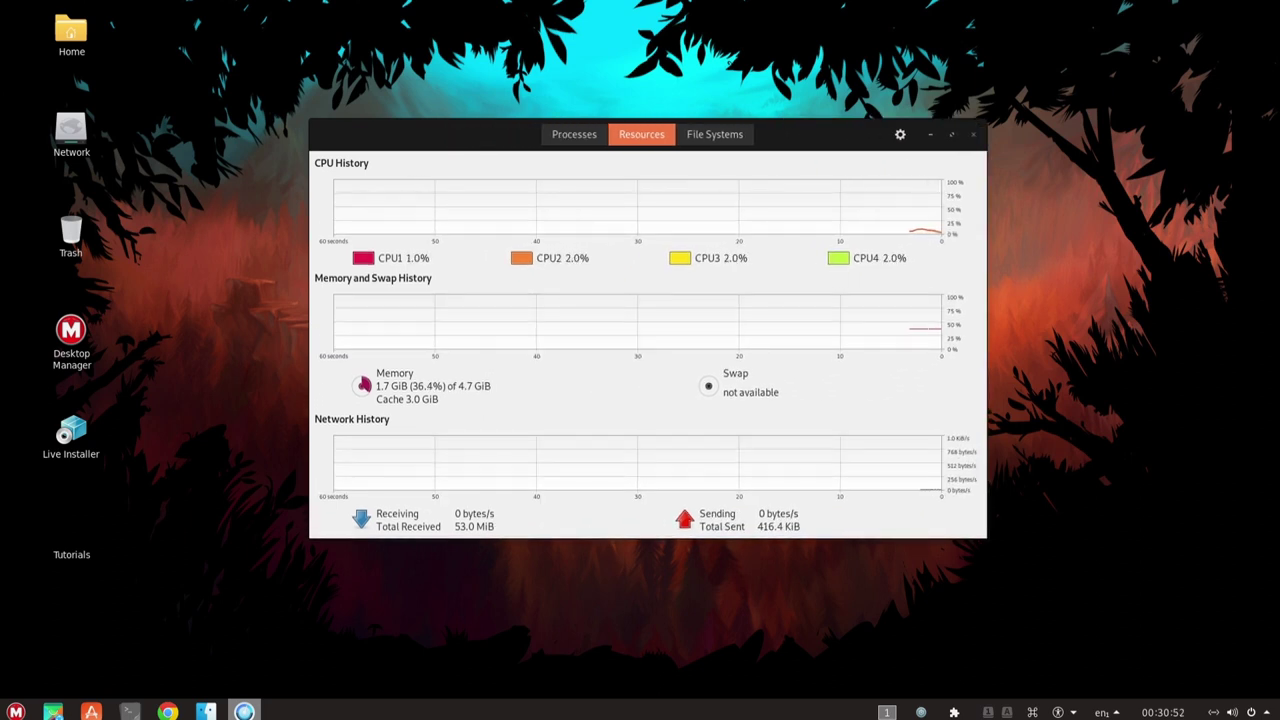
# Step: Review the running processes and the mounted file systems in System Monitor, and close it
pyautogui.click(574, 134)
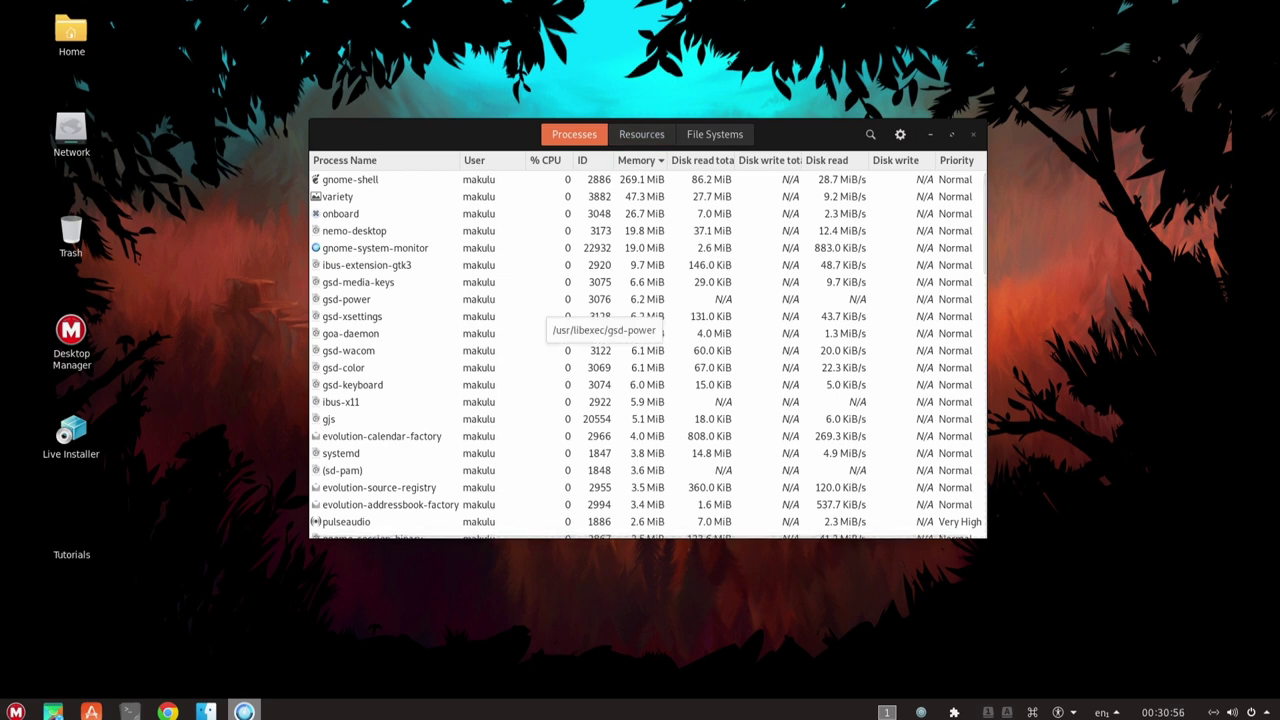
pyautogui.scroll(-5, 647, 355)
pyautogui.scroll(-15, 647, 355)
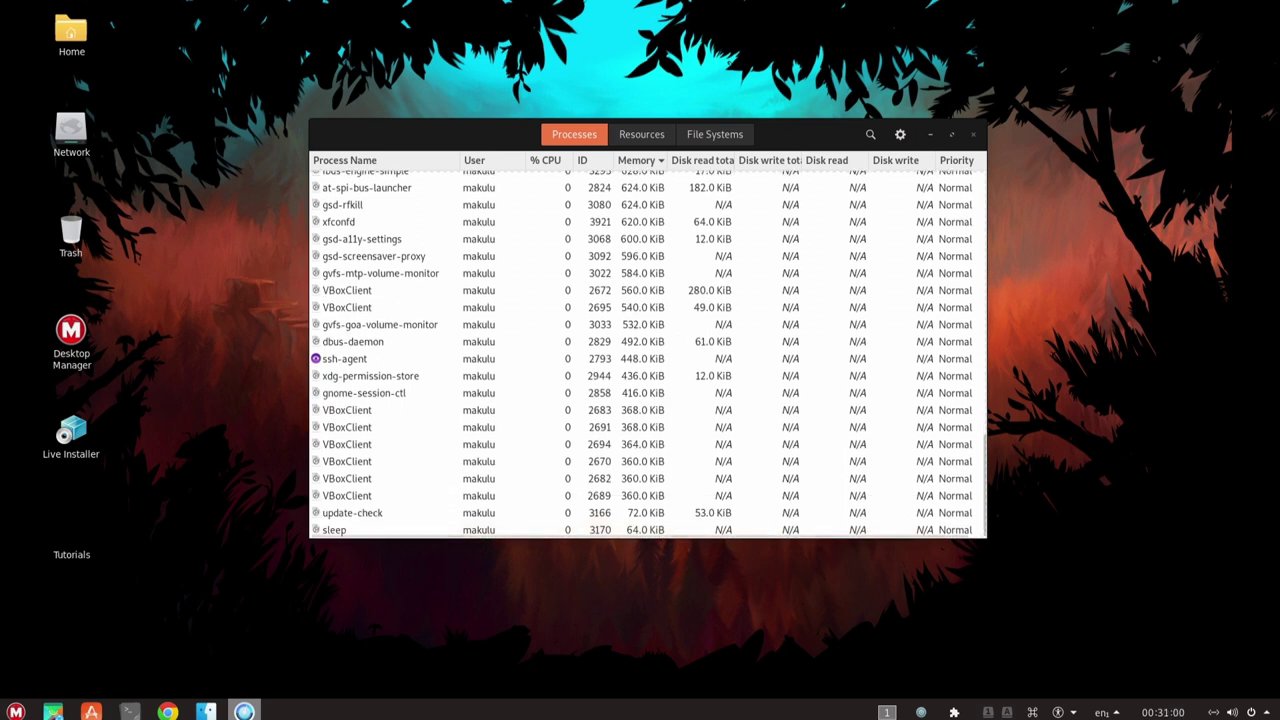
pyautogui.click(641, 134)
pyautogui.click(715, 134)
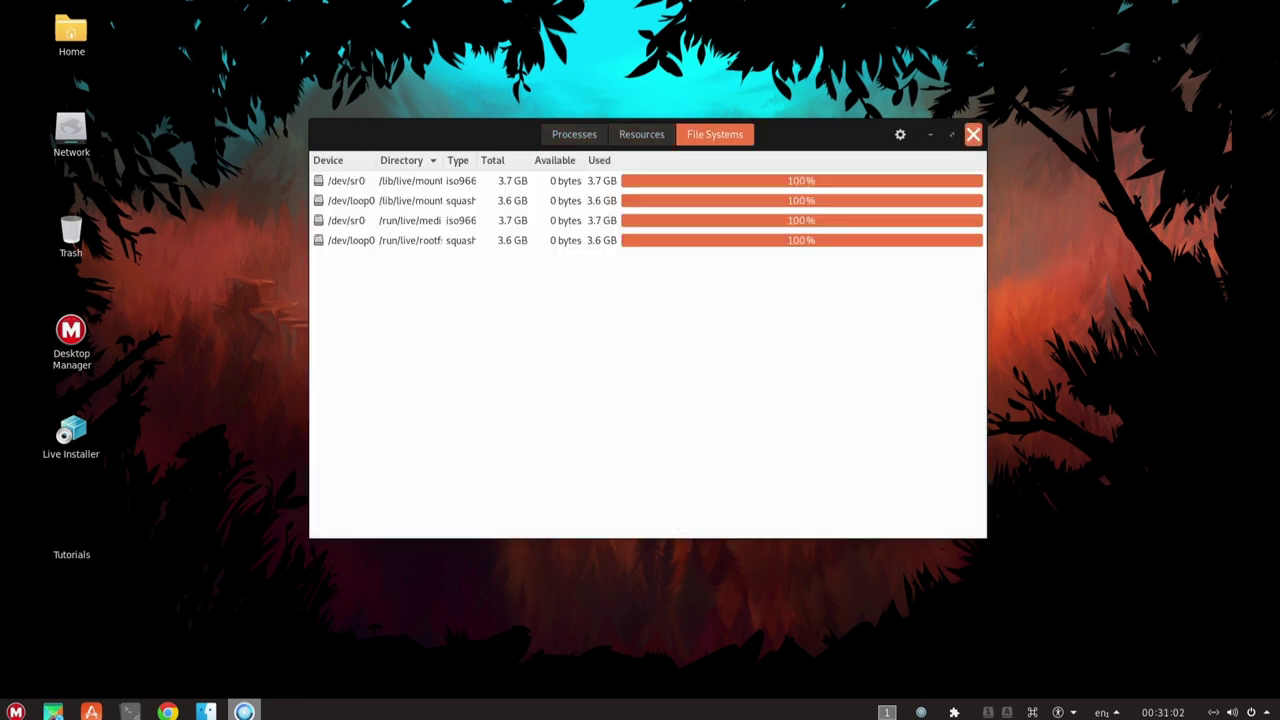
pyautogui.click(973, 134)
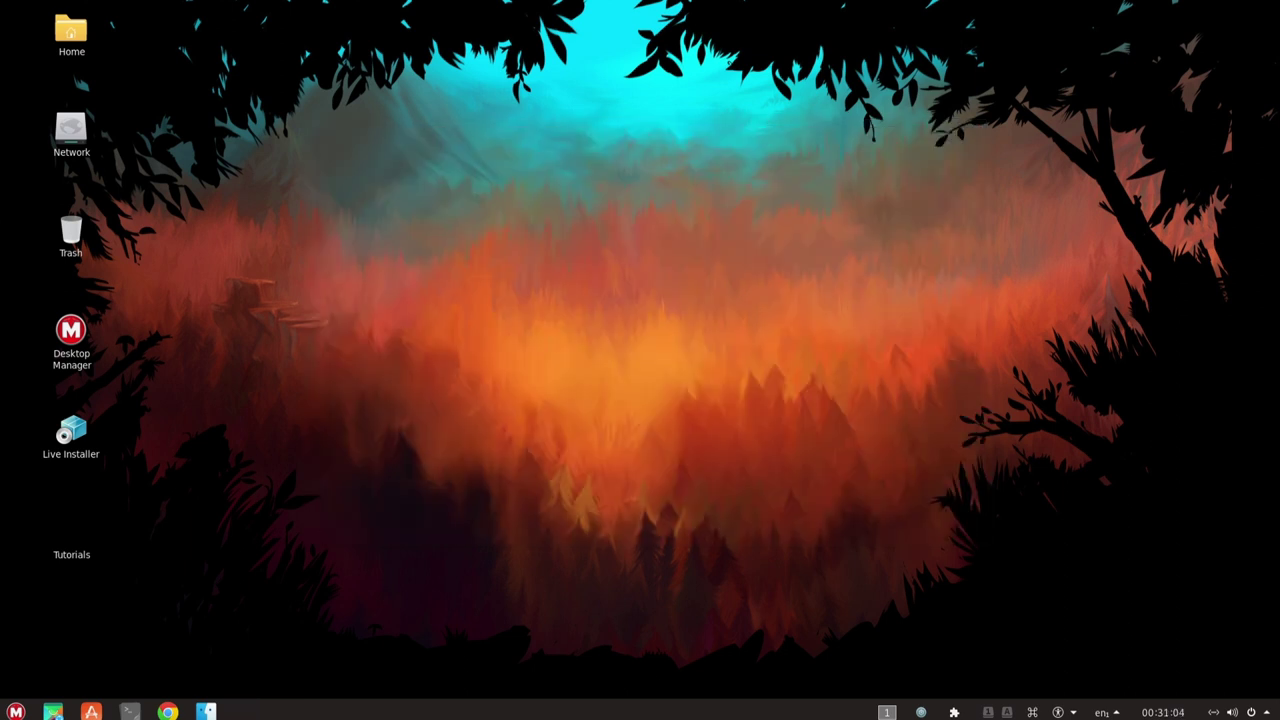
# Step: View the application categories in the start menu and return to the pinned apps
pyautogui.press('super')
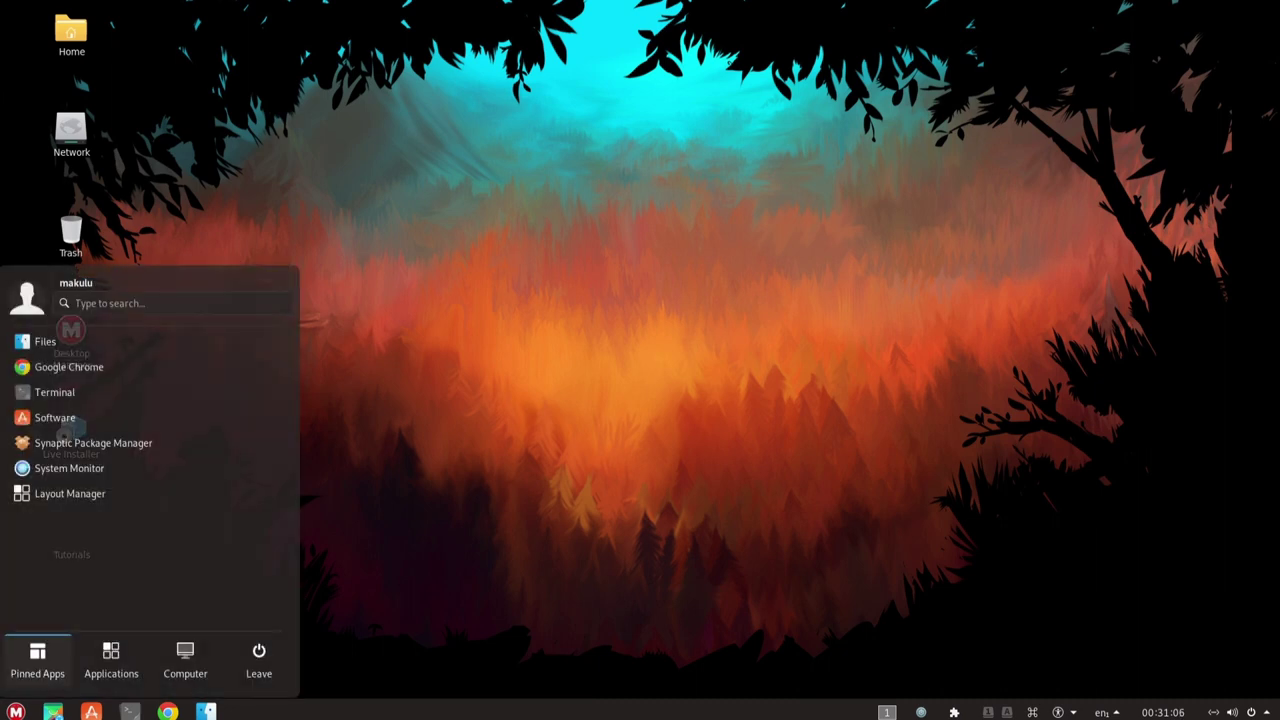
pyautogui.click(111, 660)
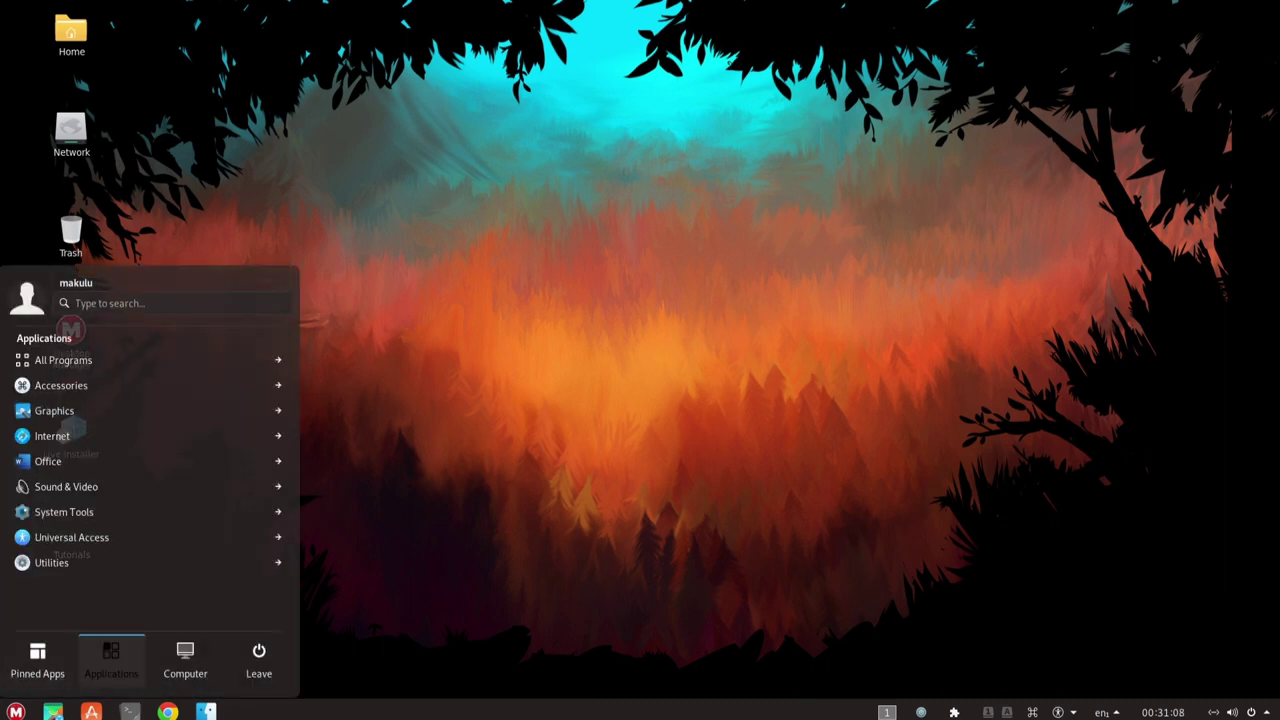
pyautogui.click(37, 660)
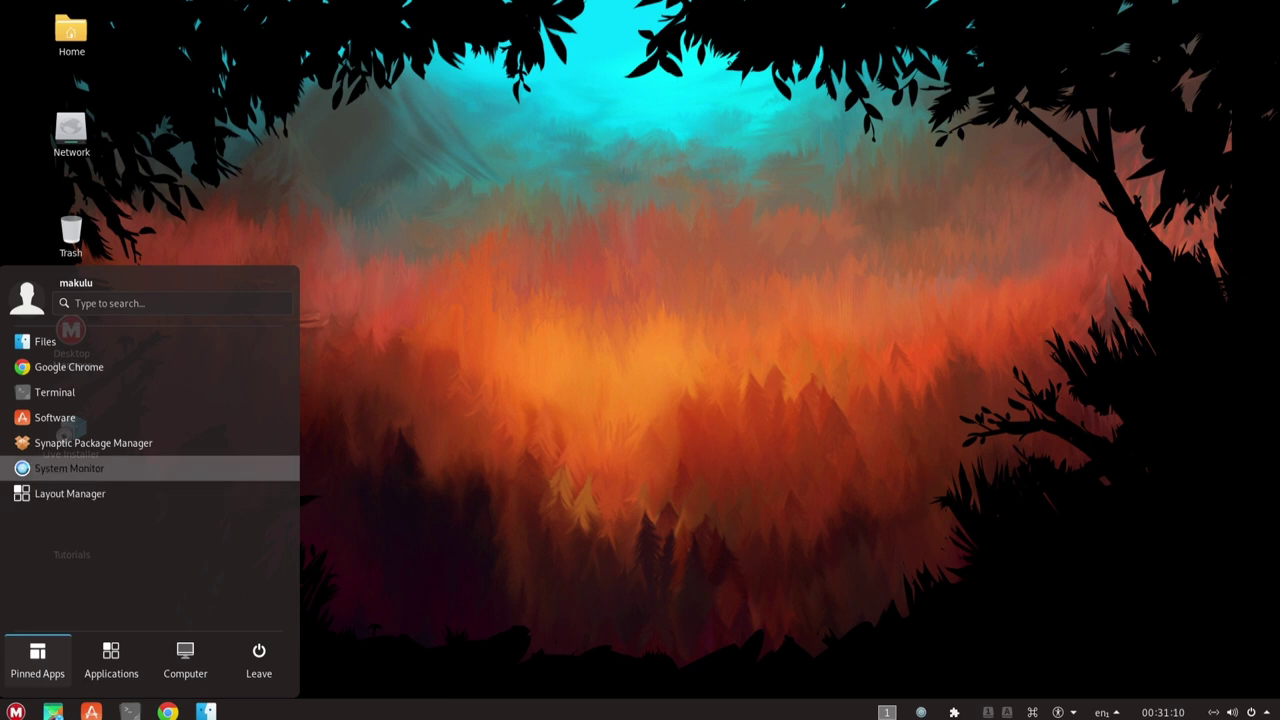
# Step: Open Synaptic Package Manager, dismiss its quick introduction, and view its version information
pyautogui.click(93, 442)
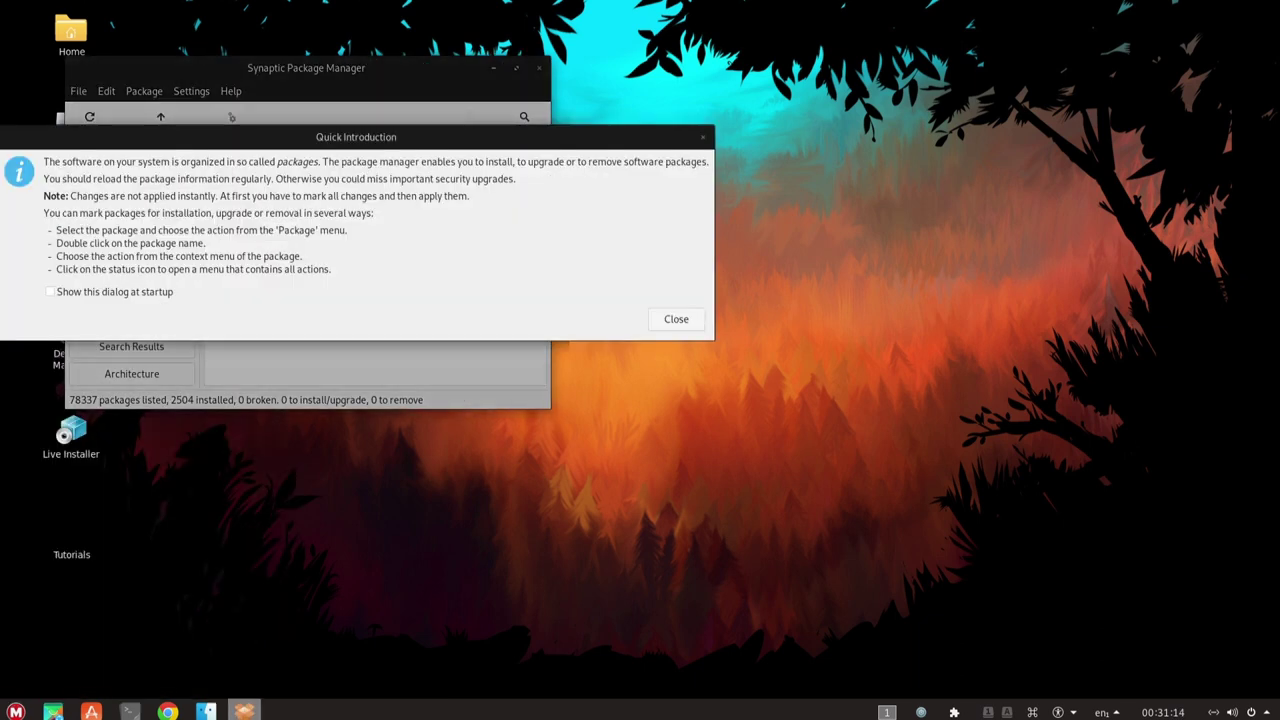
pyautogui.click(677, 318)
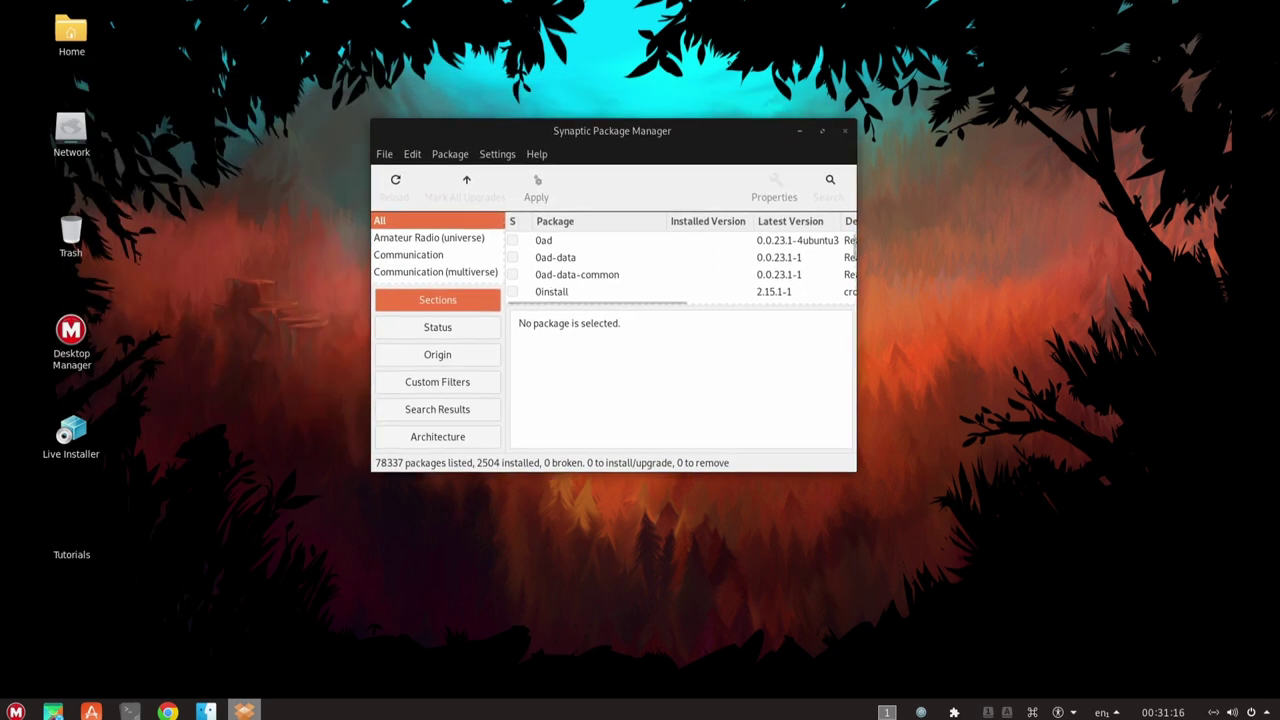
pyautogui.click(537, 154)
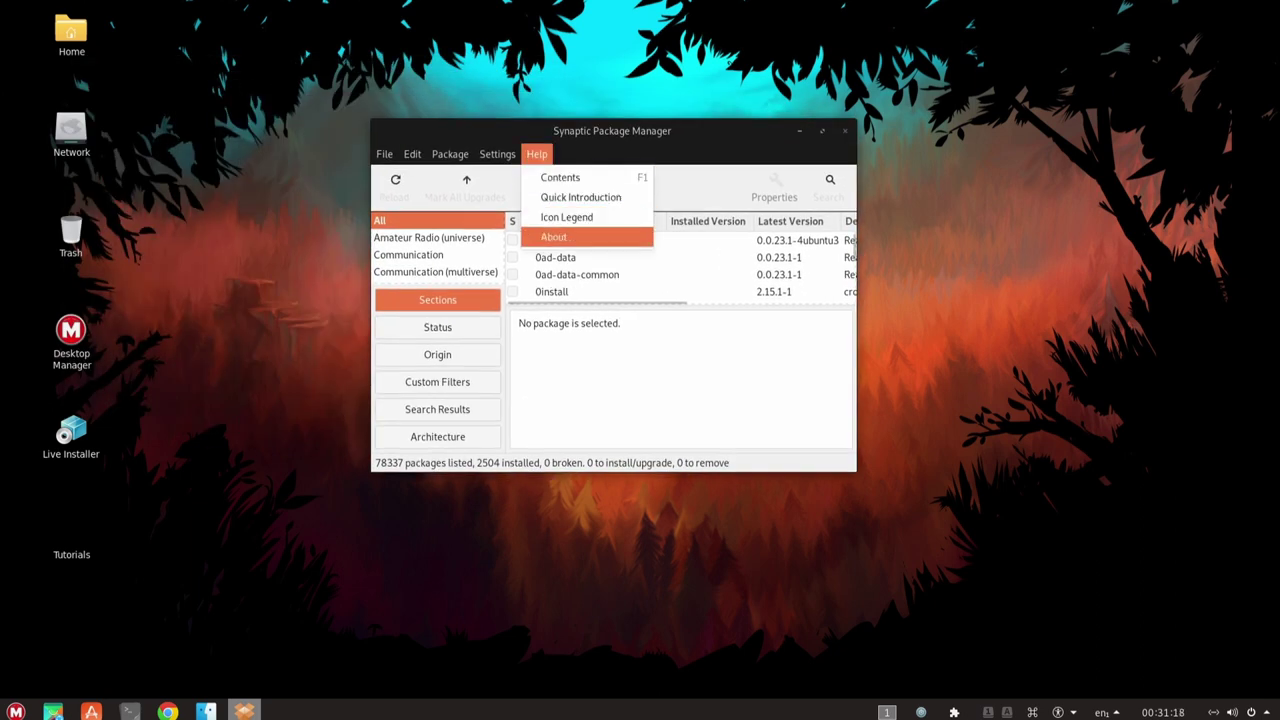
pyautogui.click(556, 237)
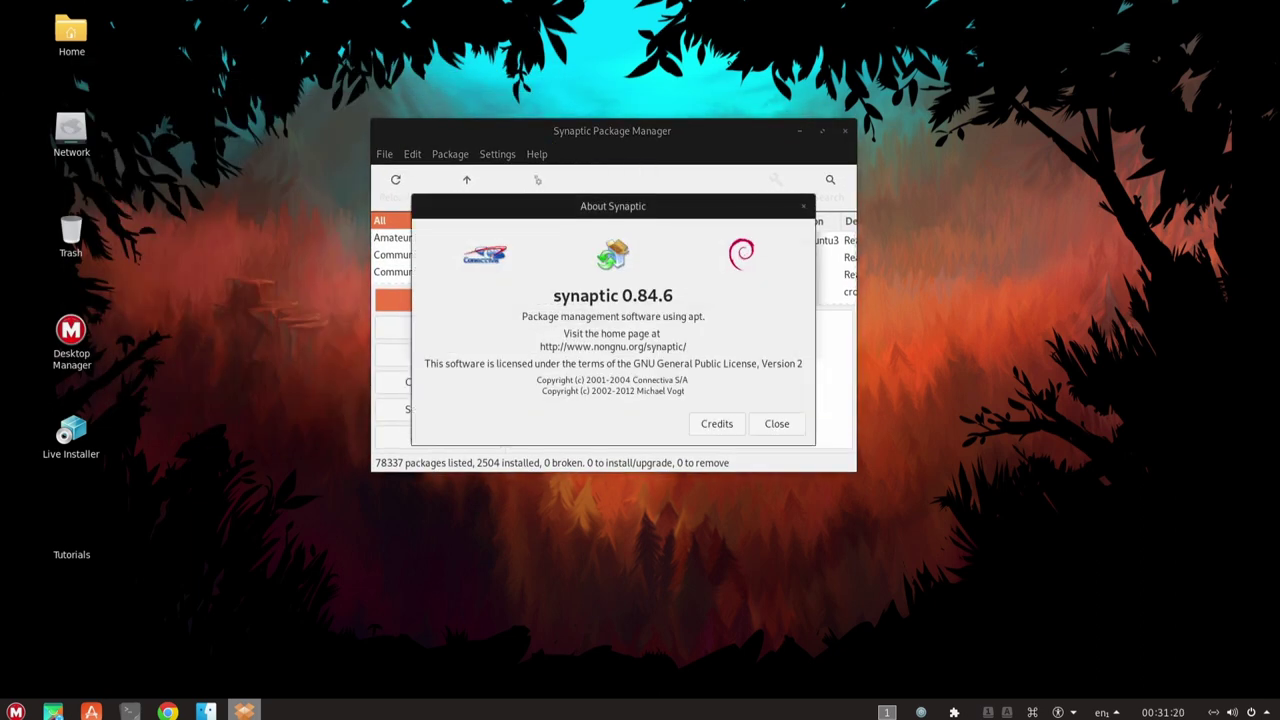
# Step: Close the version information and Synaptic Package Manager, and bring up the application categories in the start menu
pyautogui.click(777, 424)
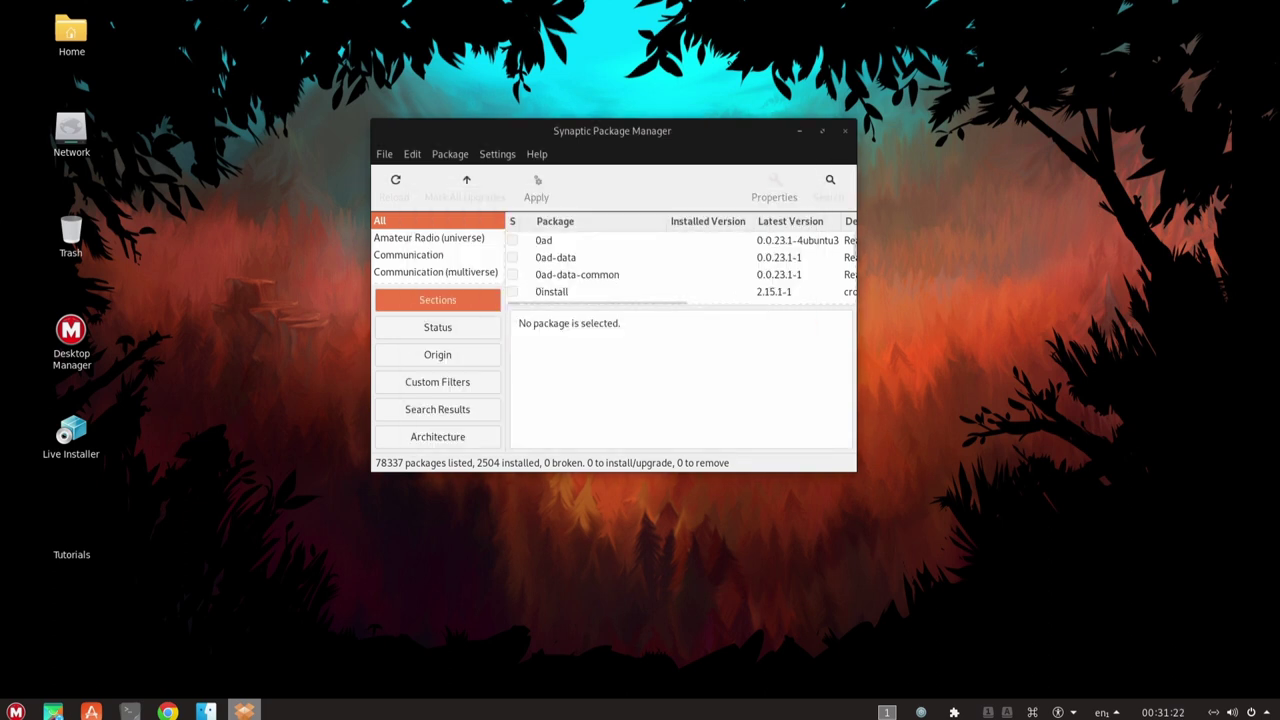
pyautogui.click(845, 131)
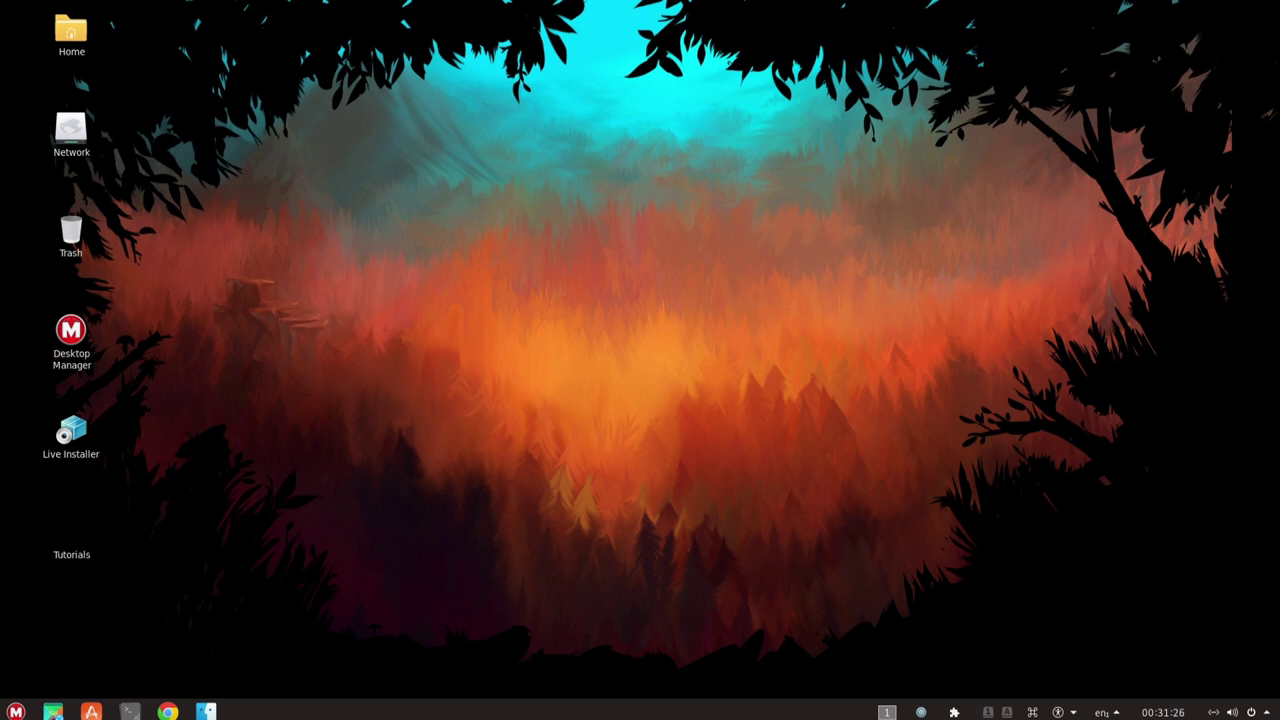
pyautogui.press('super')
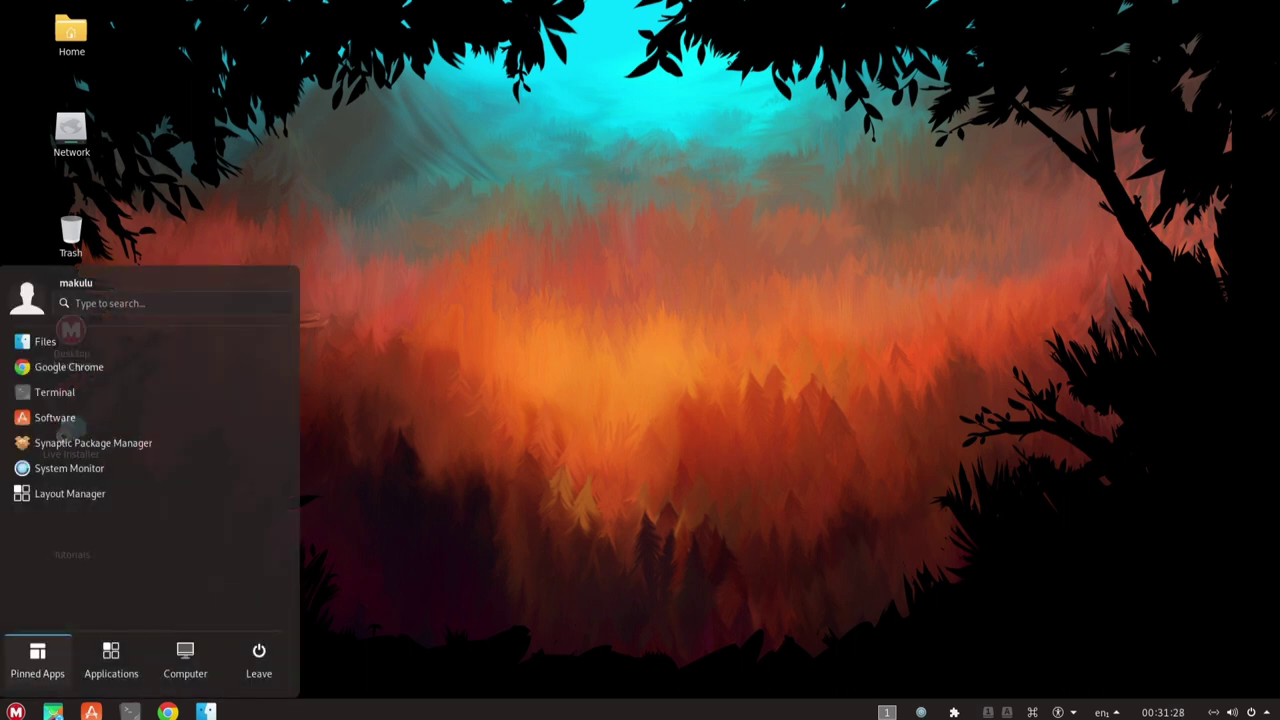
pyautogui.click(111, 660)
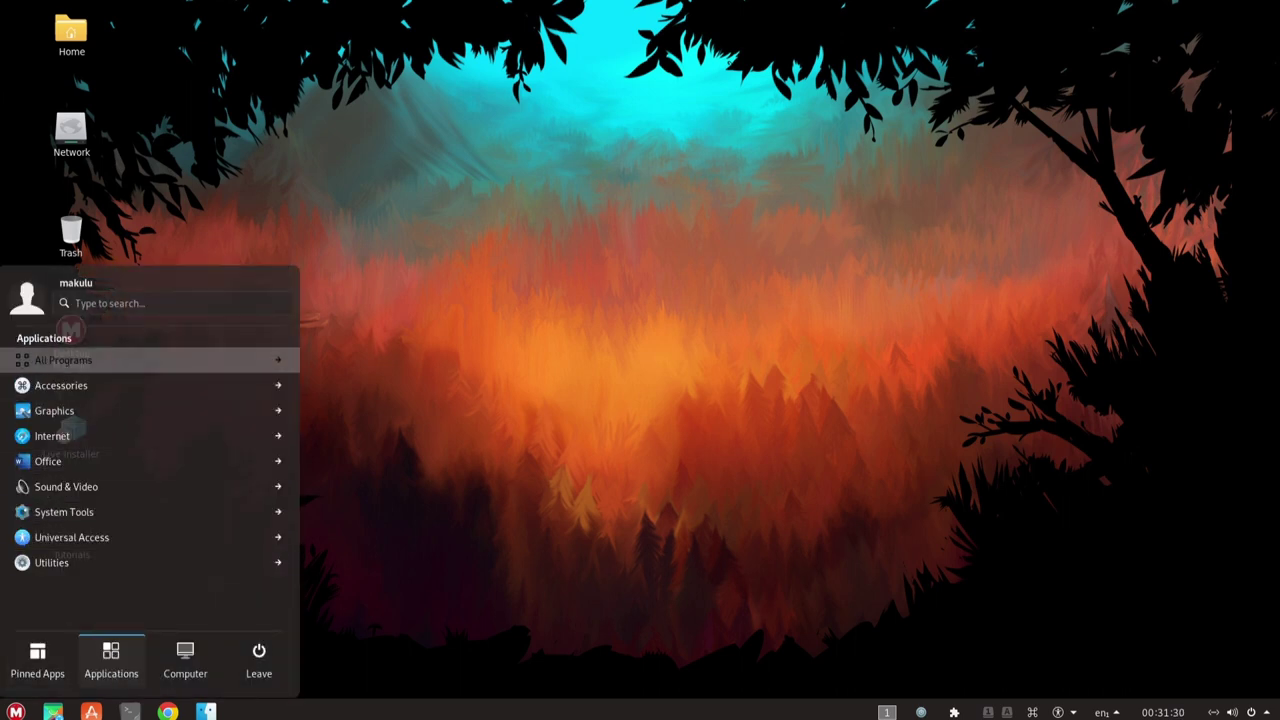
# Step: Look through all the applications in the Accessories category, from Catfish File Search down to Xarchiver and back
pyautogui.press('Down')
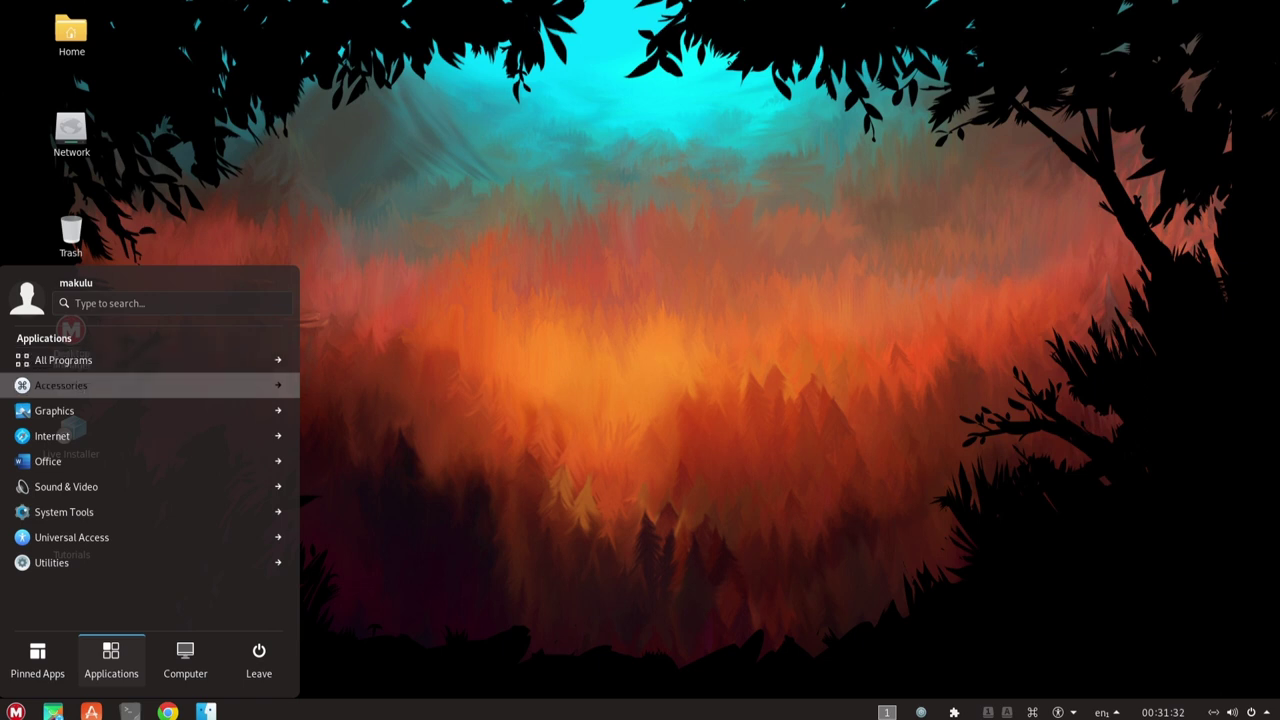
pyautogui.press('Right')
pyautogui.press('Down')
pyautogui.press('Down')
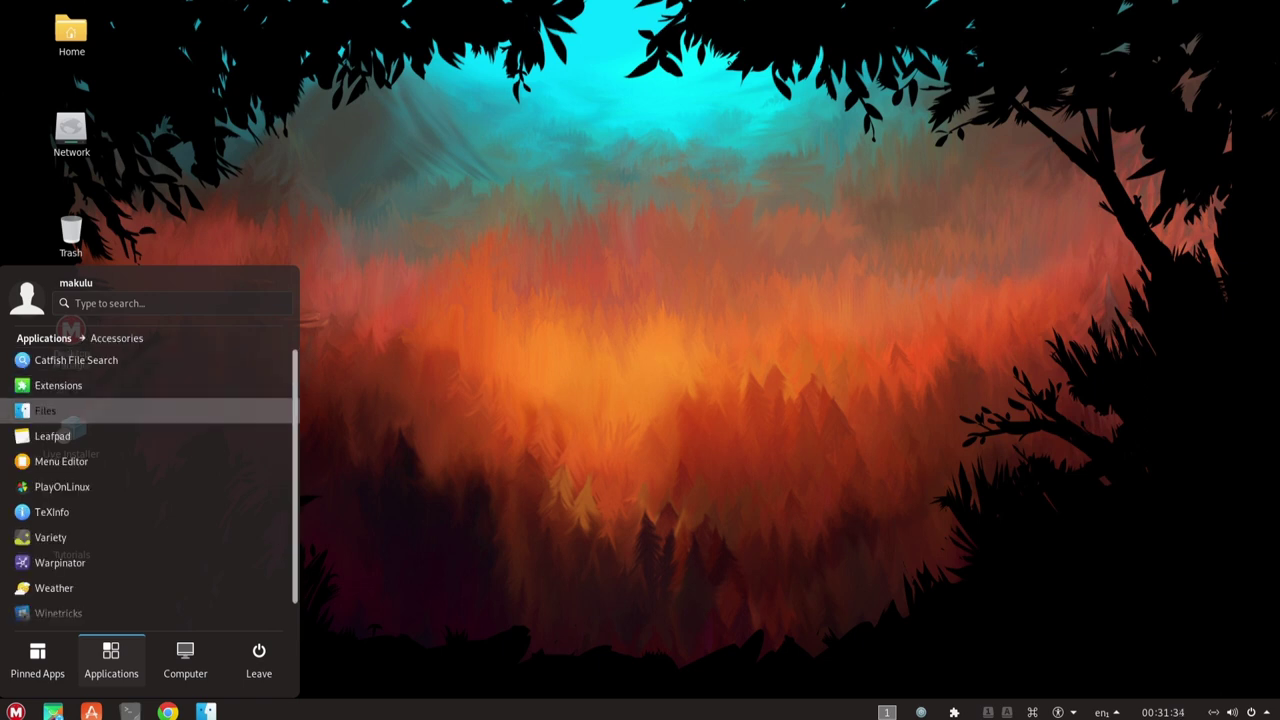
pyautogui.press('Down')
pyautogui.press('Down')
pyautogui.press('Down')
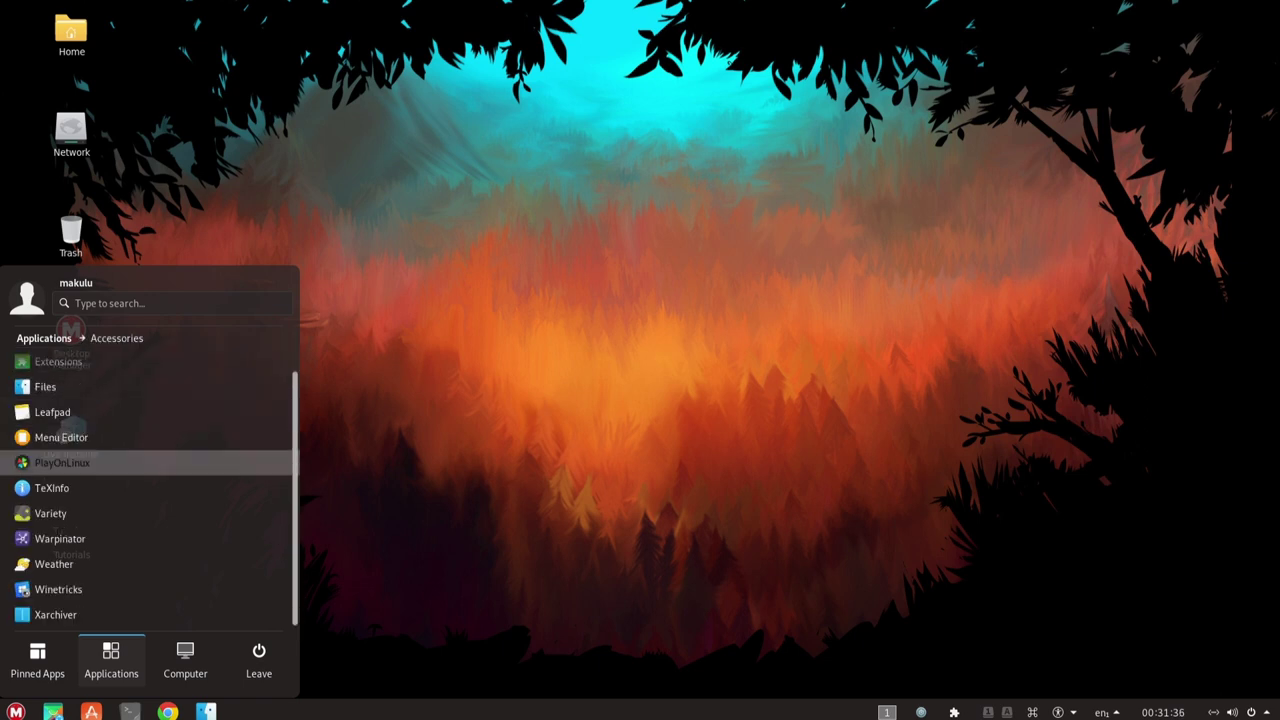
pyautogui.press('Down')
pyautogui.press('Down')
pyautogui.press('Down')
pyautogui.press('Down')
pyautogui.press('Down')
pyautogui.press('Down')
pyautogui.press('Up')
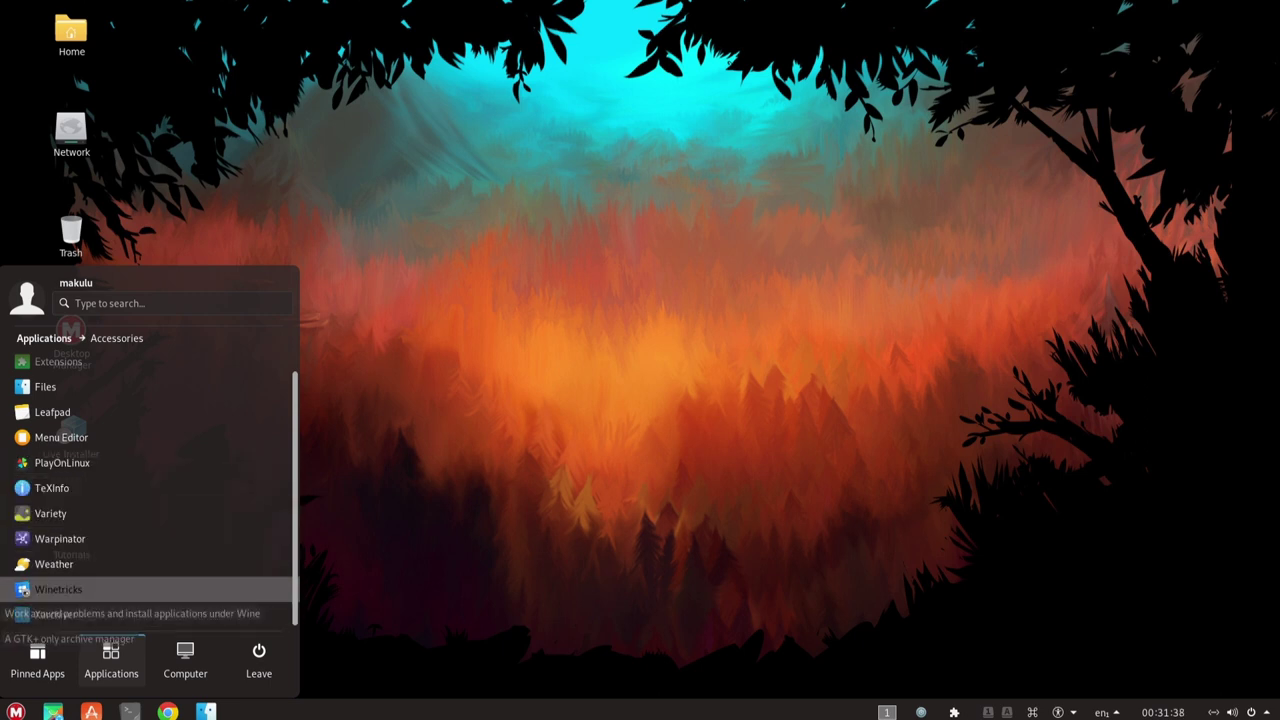
pyautogui.press('Up')
pyautogui.press('Up')
pyautogui.press('Up')
pyautogui.press('Up')
pyautogui.press('Up')
pyautogui.press('Up')
pyautogui.press('Up')
pyautogui.press('Up')
pyautogui.press('Up')
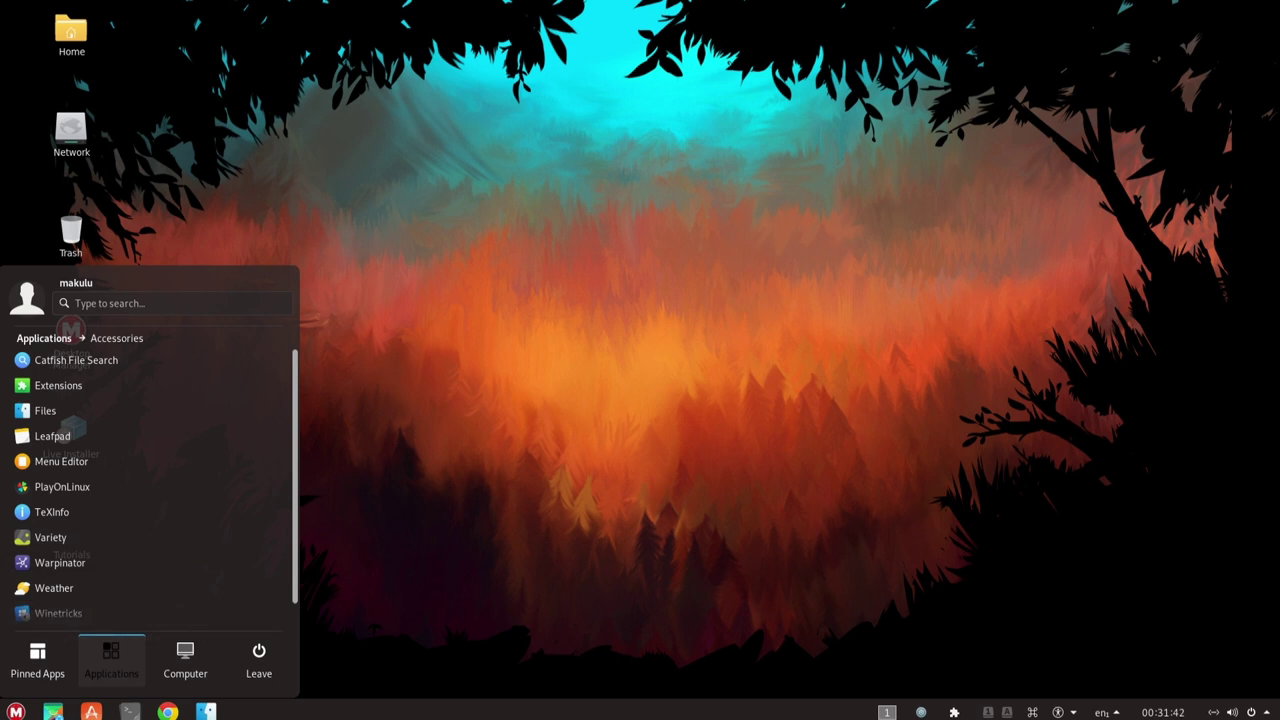
# Step: View the applications in the Graphics and Internet categories and return to the category list
pyautogui.click(111, 660)
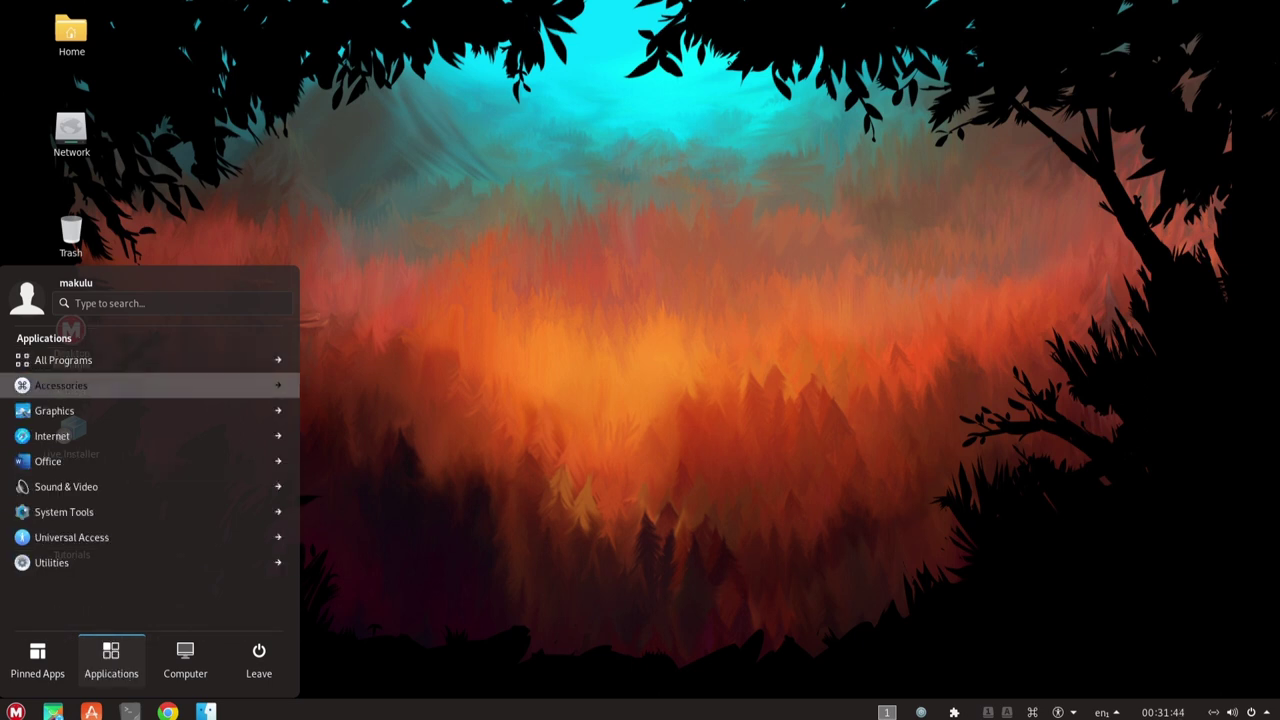
pyautogui.press('Down')
pyautogui.press('Right')
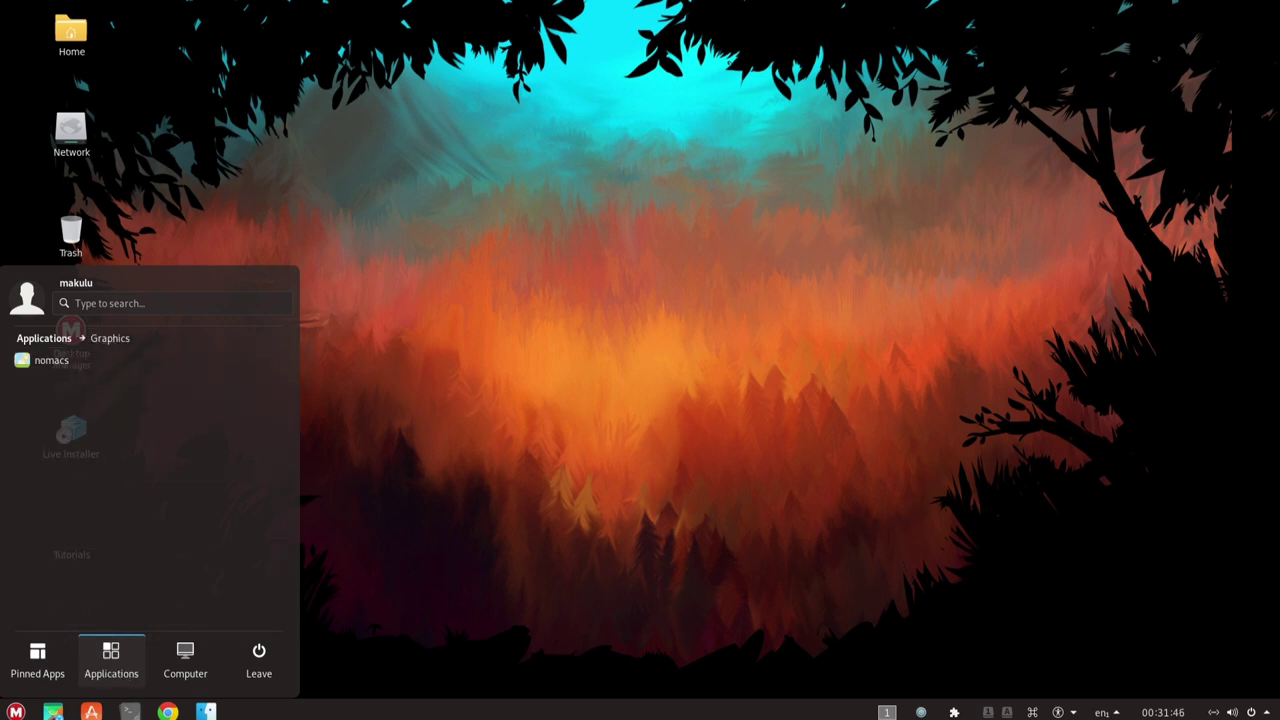
pyautogui.press('Left')
pyautogui.press('Up')
pyautogui.press('Up')
pyautogui.press('Right')
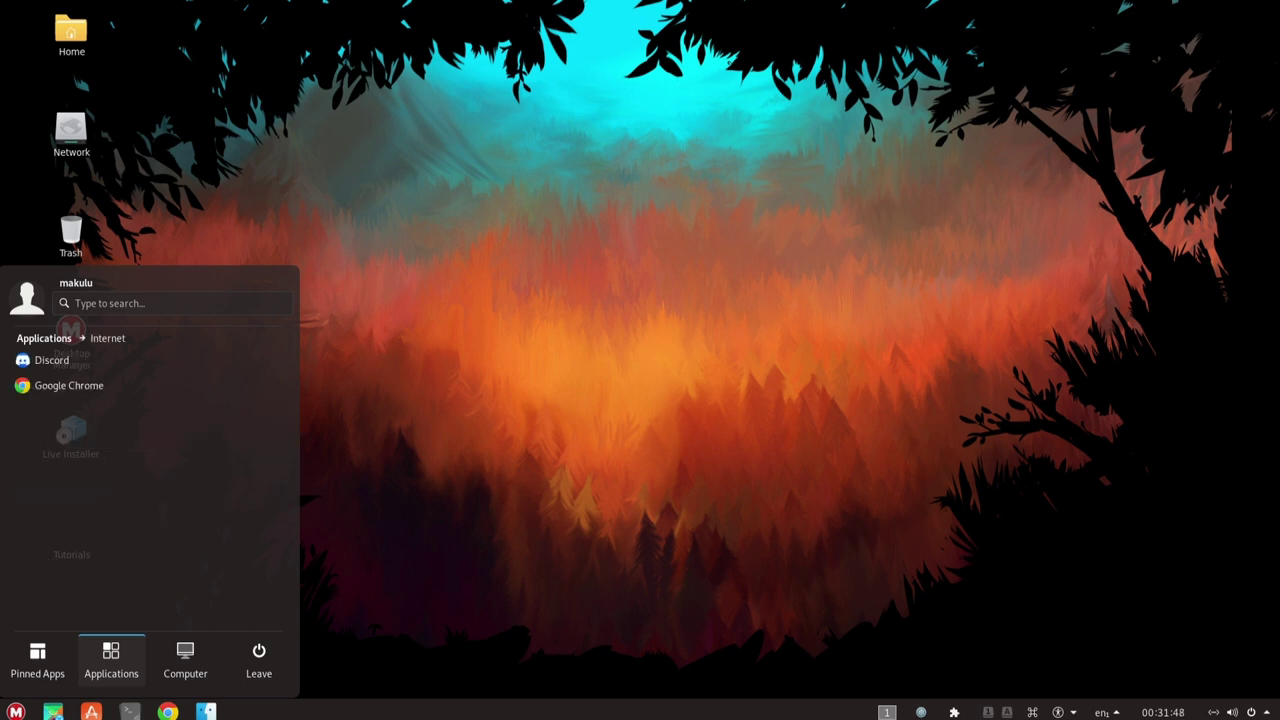
pyautogui.press('Down')
pyautogui.click(111, 660)
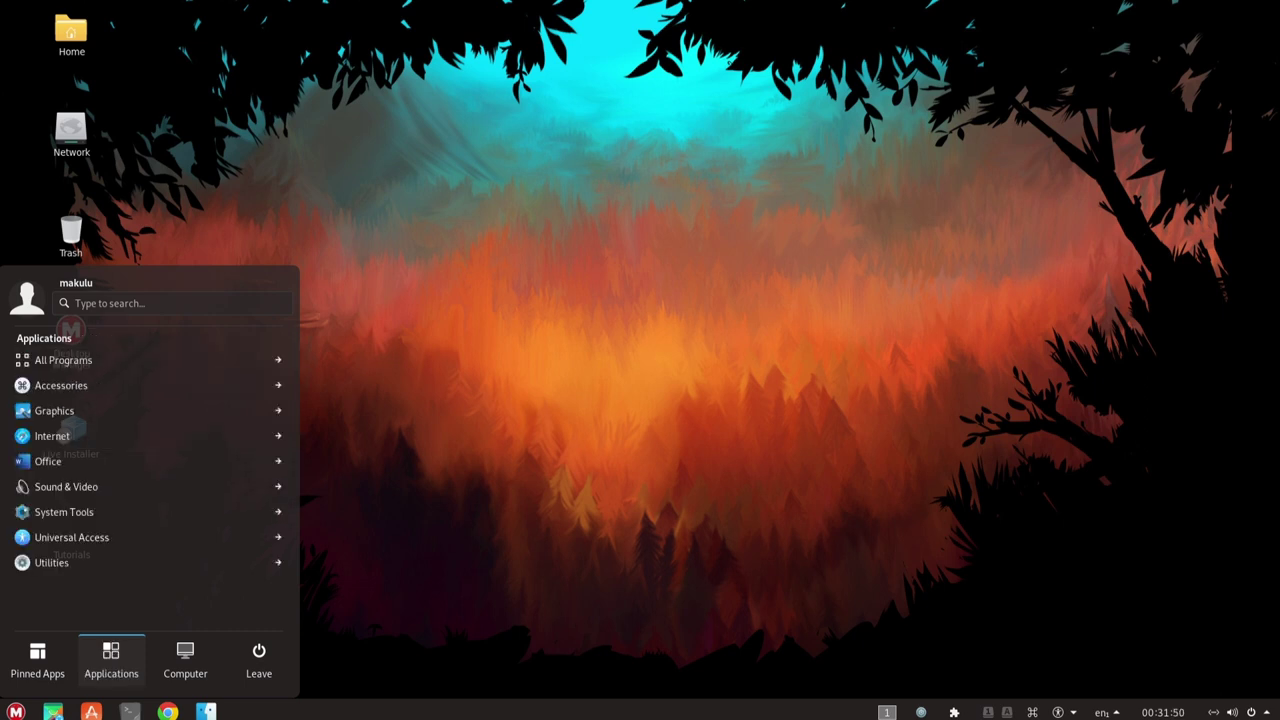
# Step: View the applications in the Office and Sound & Video categories and return to the category list
pyautogui.click(48, 461)
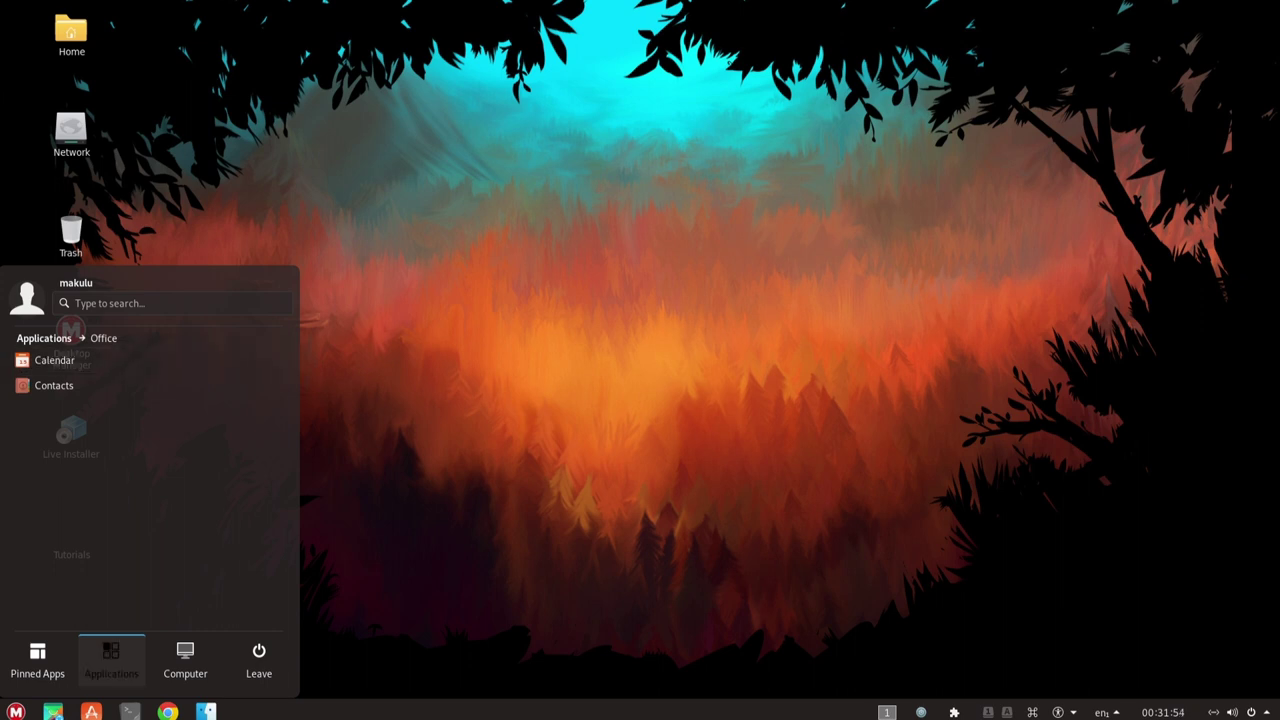
pyautogui.click(111, 660)
pyautogui.click(66, 486)
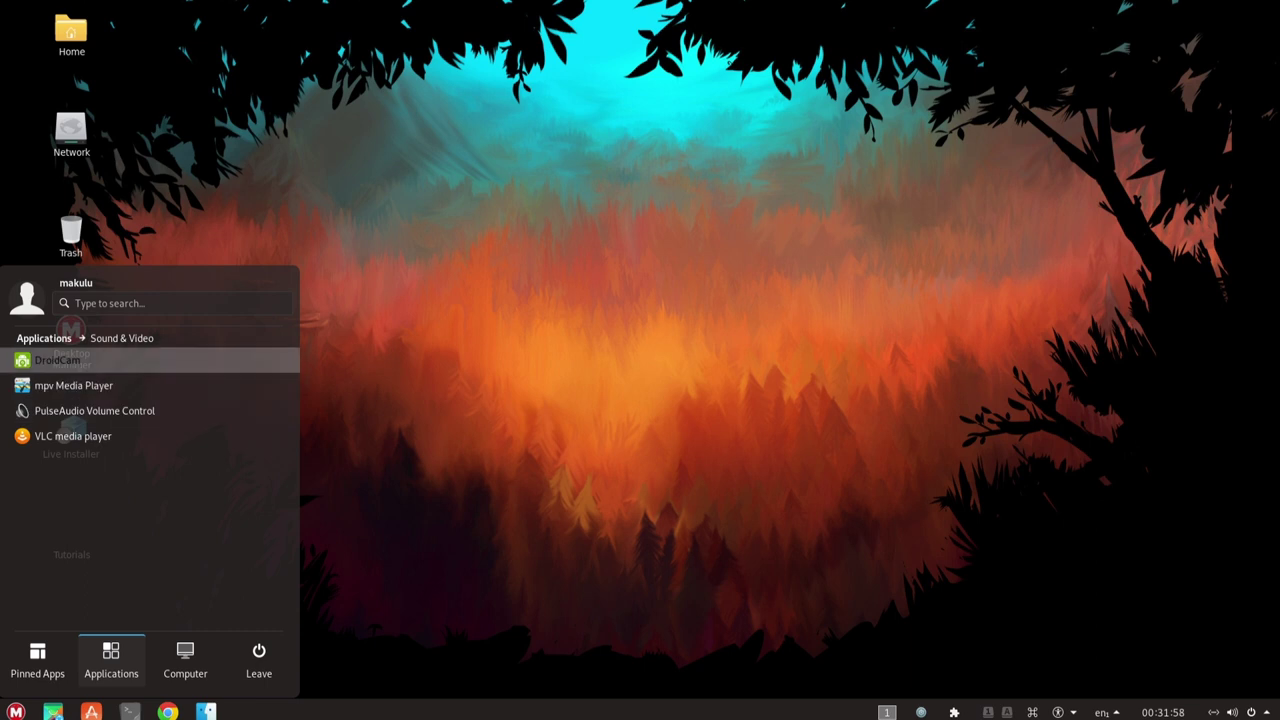
pyautogui.click(111, 660)
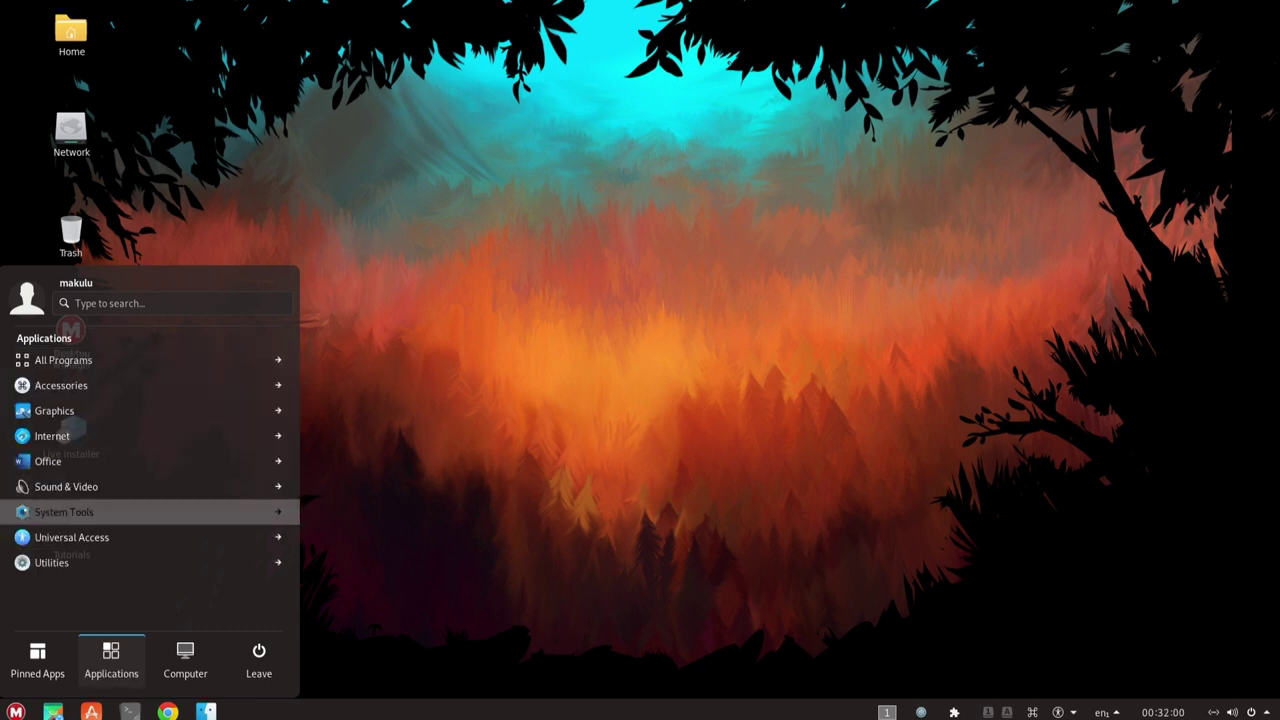
# Step: Look through the full System Tools category down to Xfce Terminal, and view the applications under Utilities
pyautogui.click(64, 511)
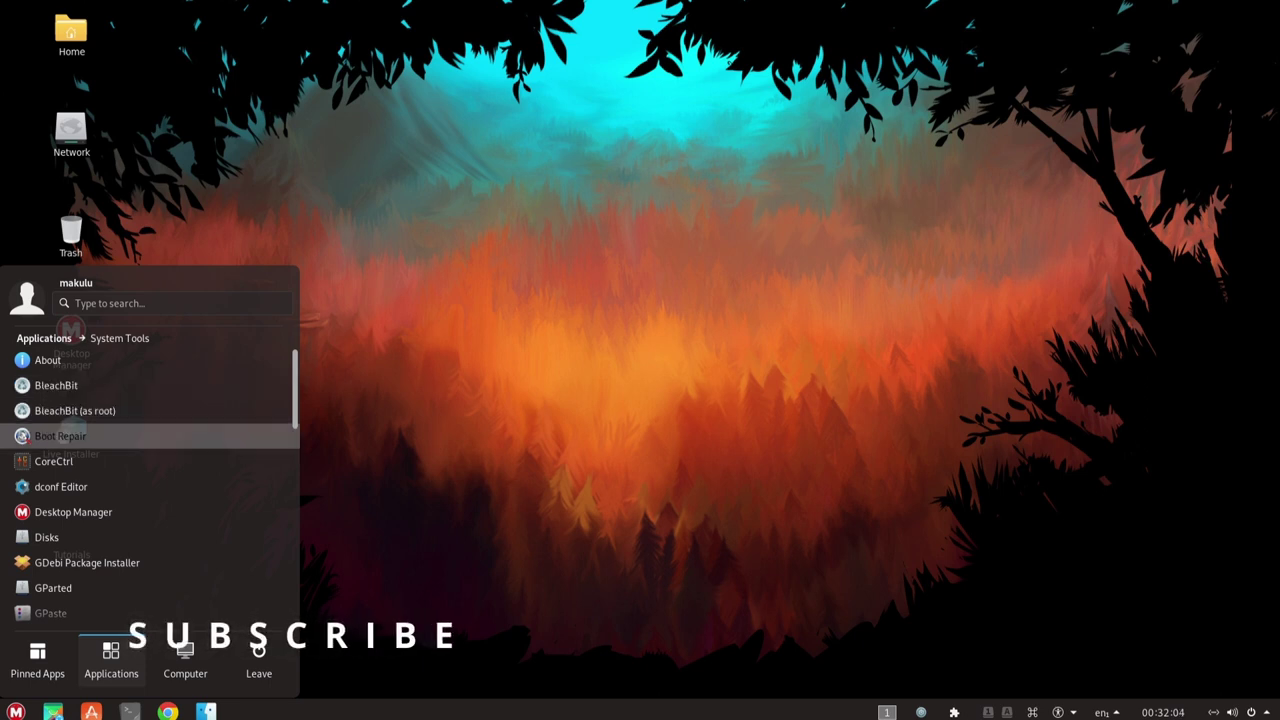
pyautogui.scroll(-5, 150, 480)
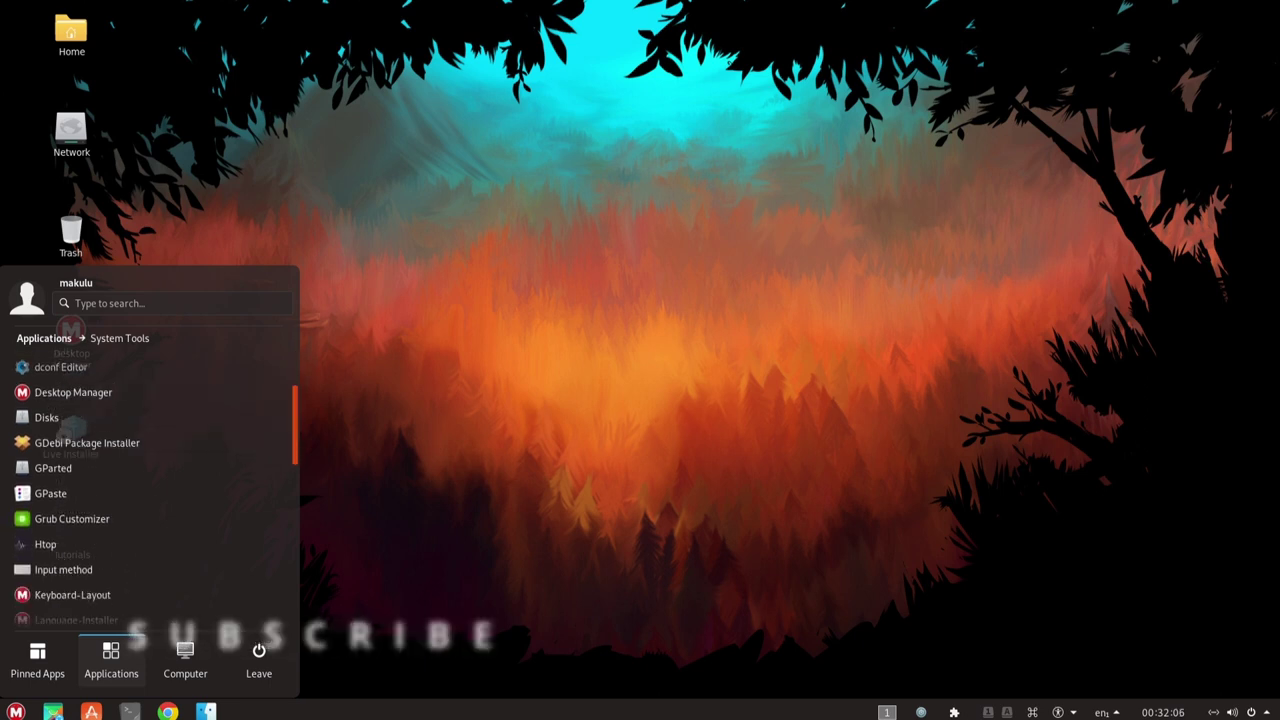
pyautogui.scroll(-5, 150, 480)
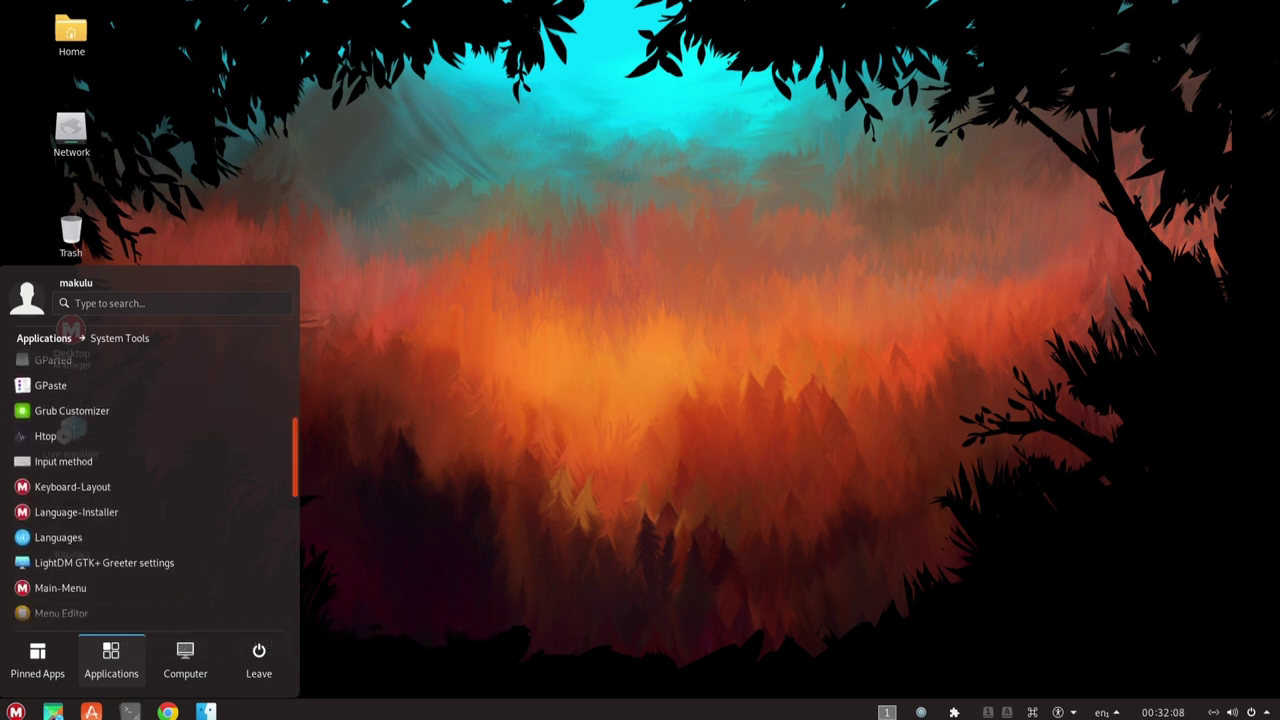
pyautogui.scroll(-5, 150, 480)
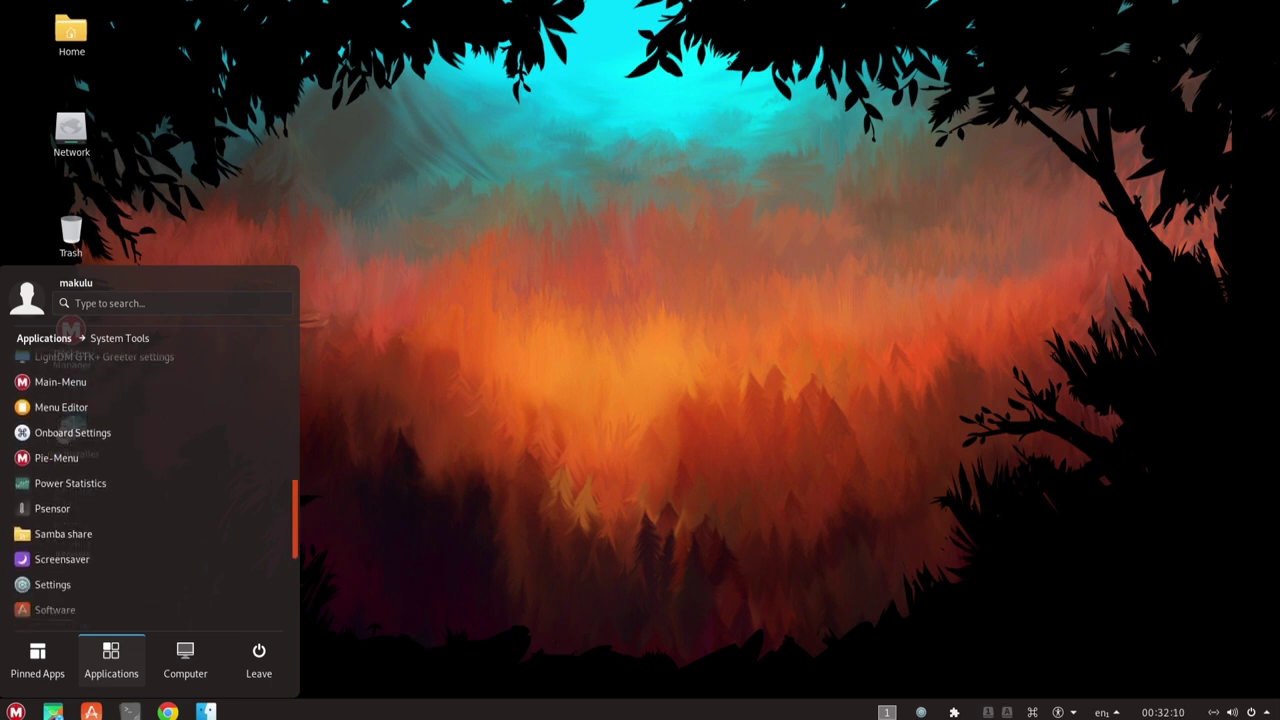
pyautogui.scroll(-5, 150, 480)
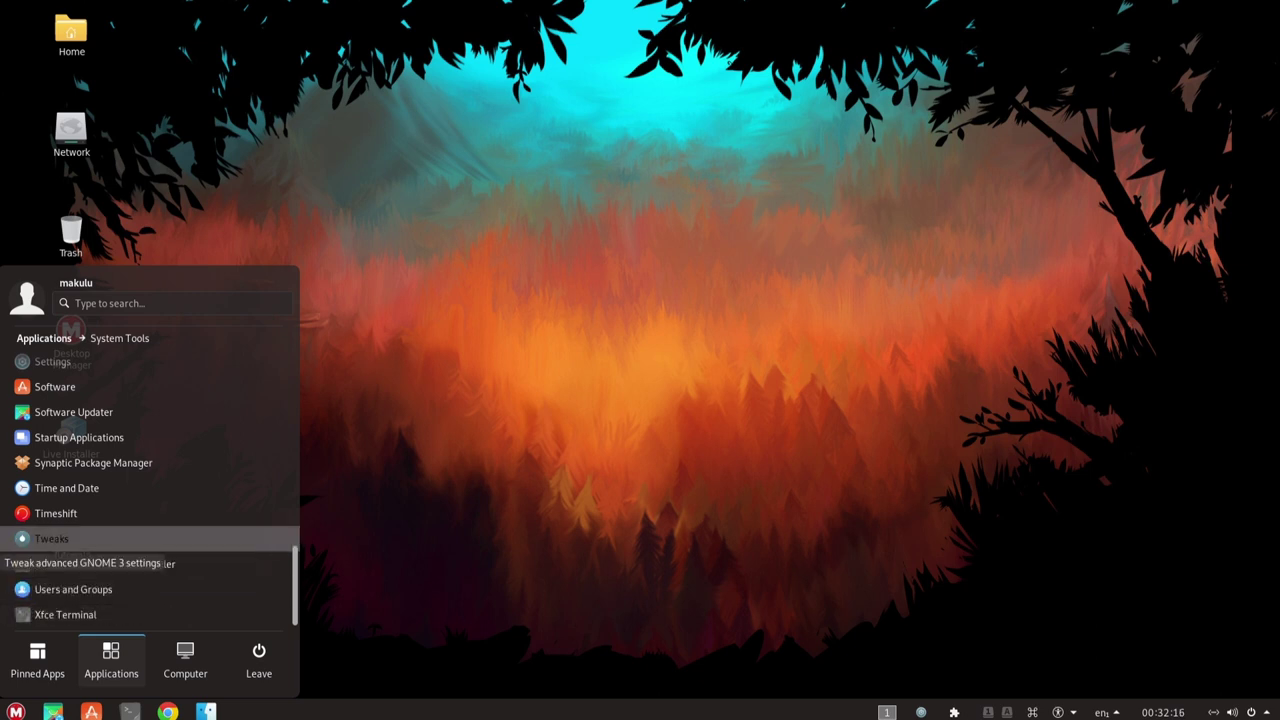
pyautogui.click(111, 658)
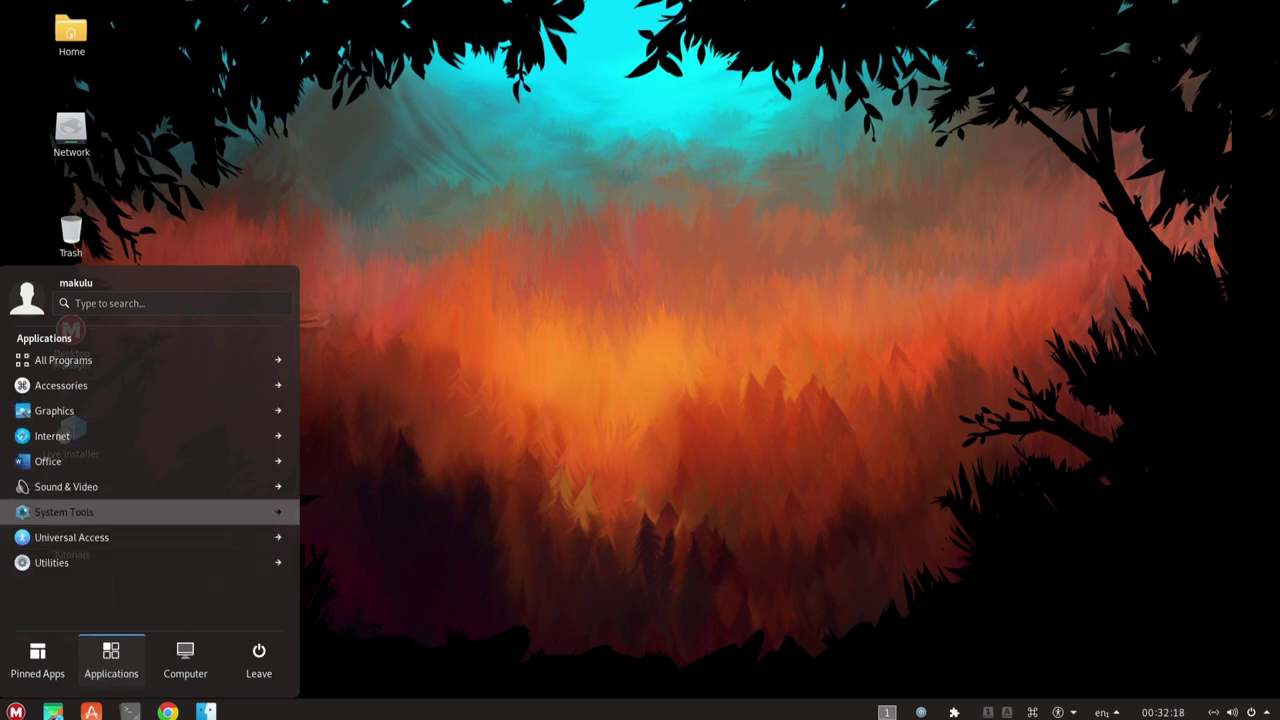
pyautogui.click(51, 562)
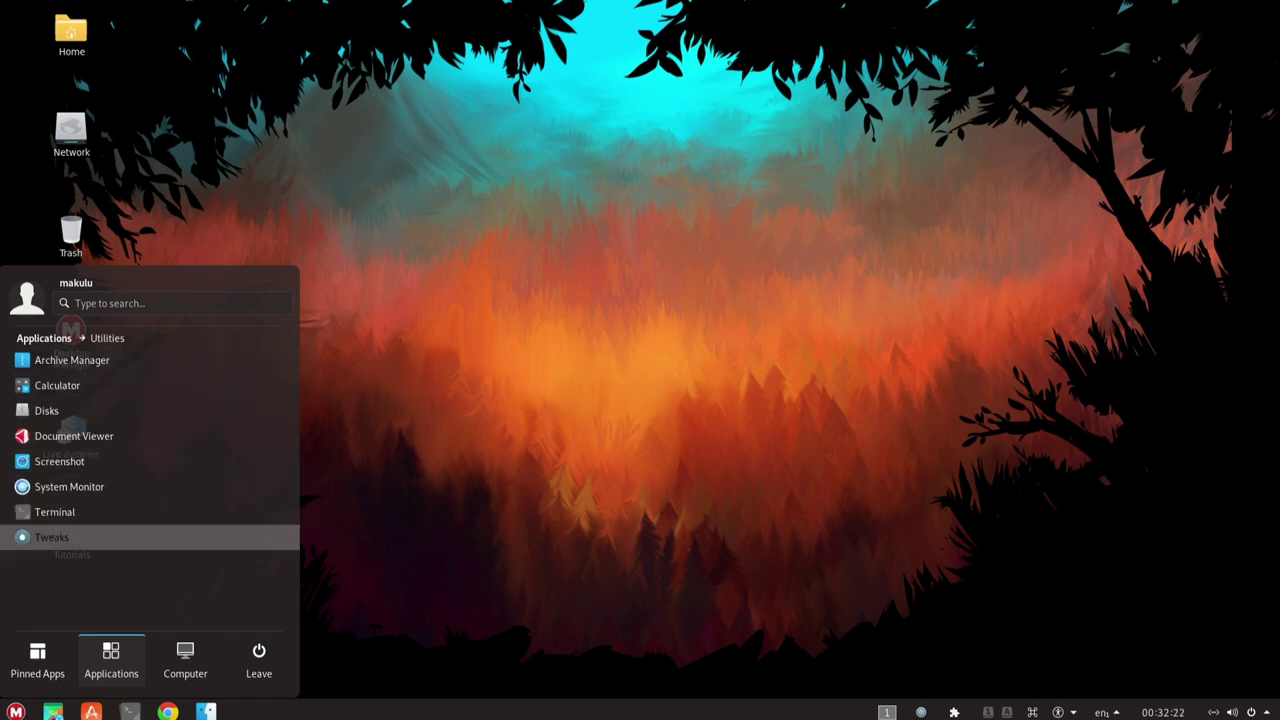
# Step: Open Tweaks from the start menu's computer shortcuts and show its Appearance settings
pyautogui.click(185, 660)
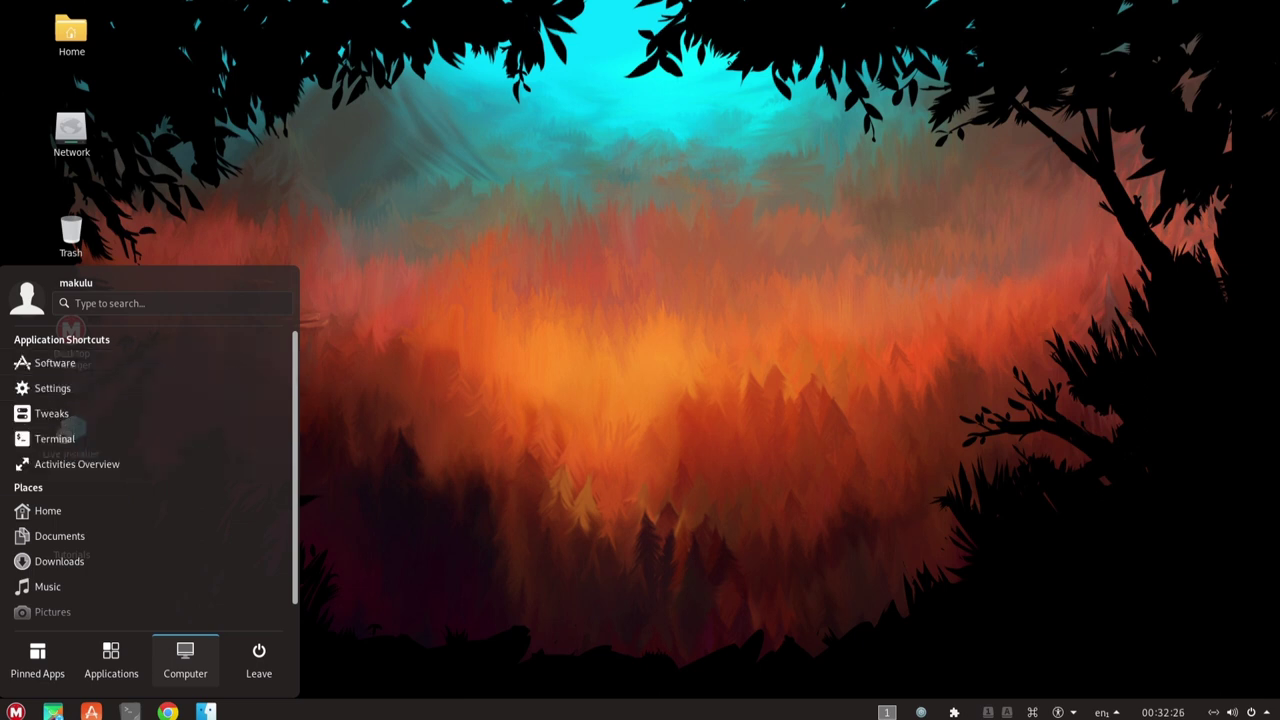
pyautogui.click(52, 414)
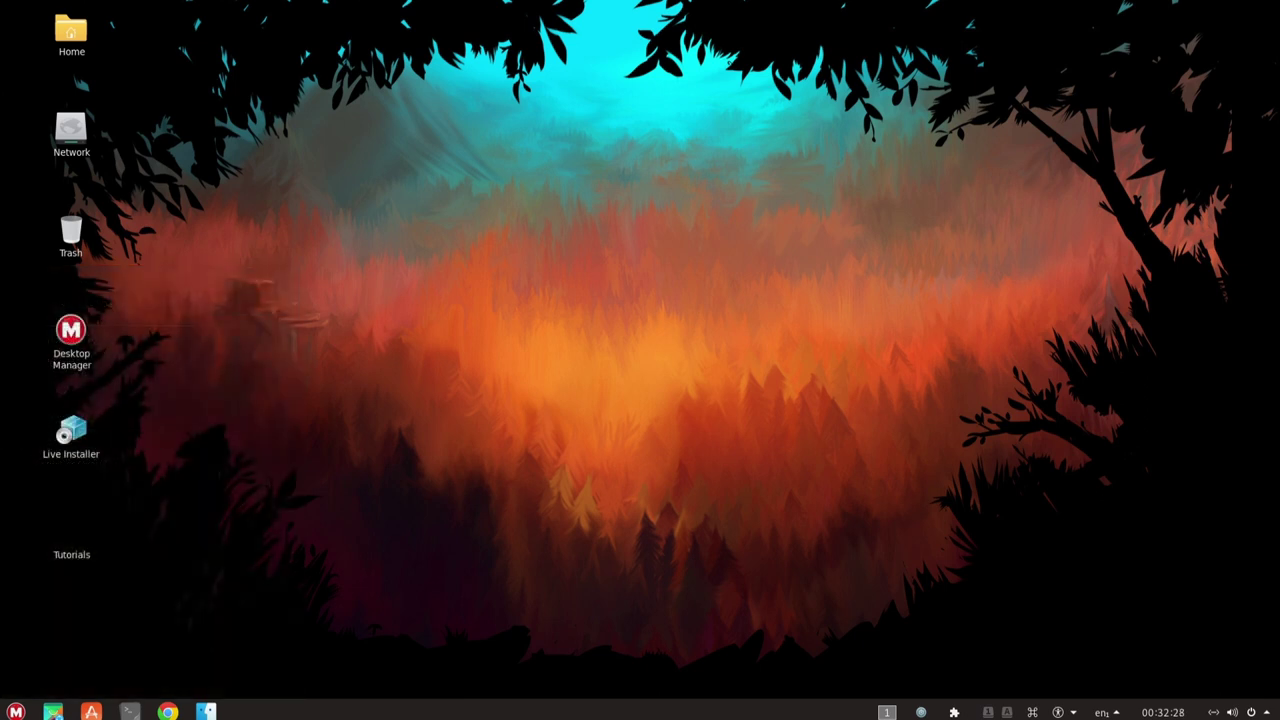
pyautogui.click(389, 187)
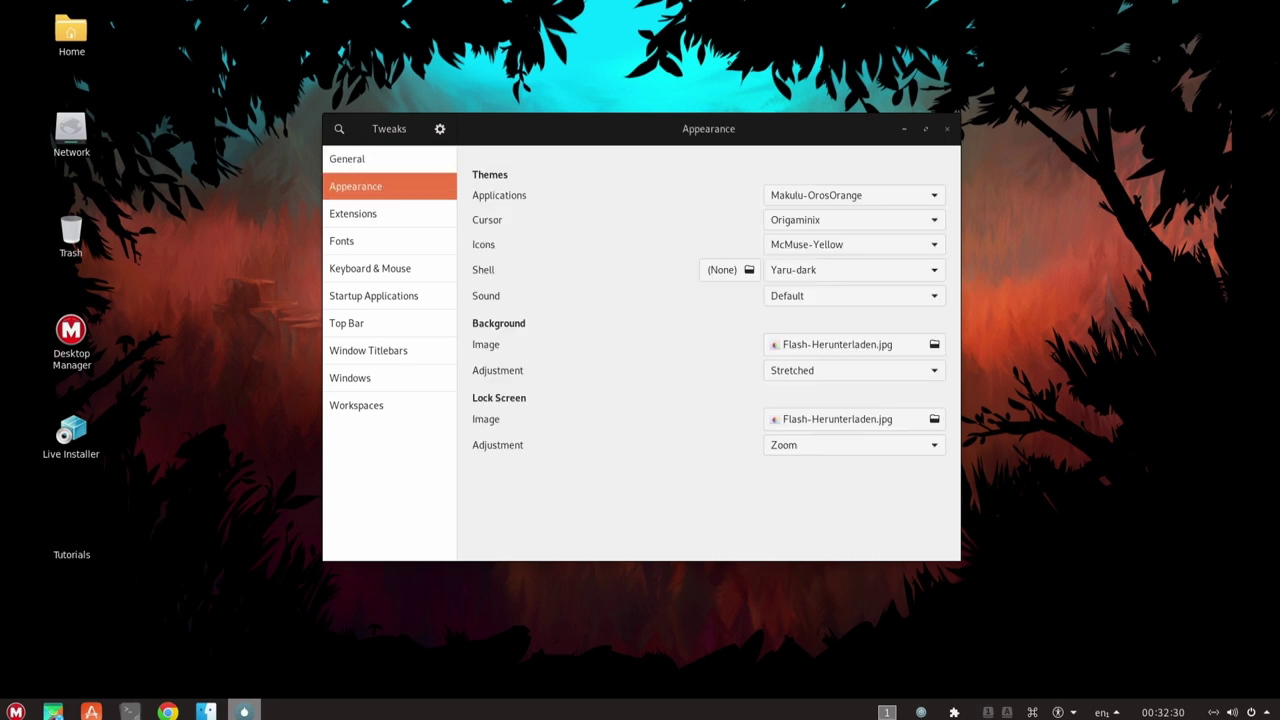
# Step: Browse the available application themes up to the Adwaita entries, and leave the list without choosing one
pyautogui.click(850, 195)
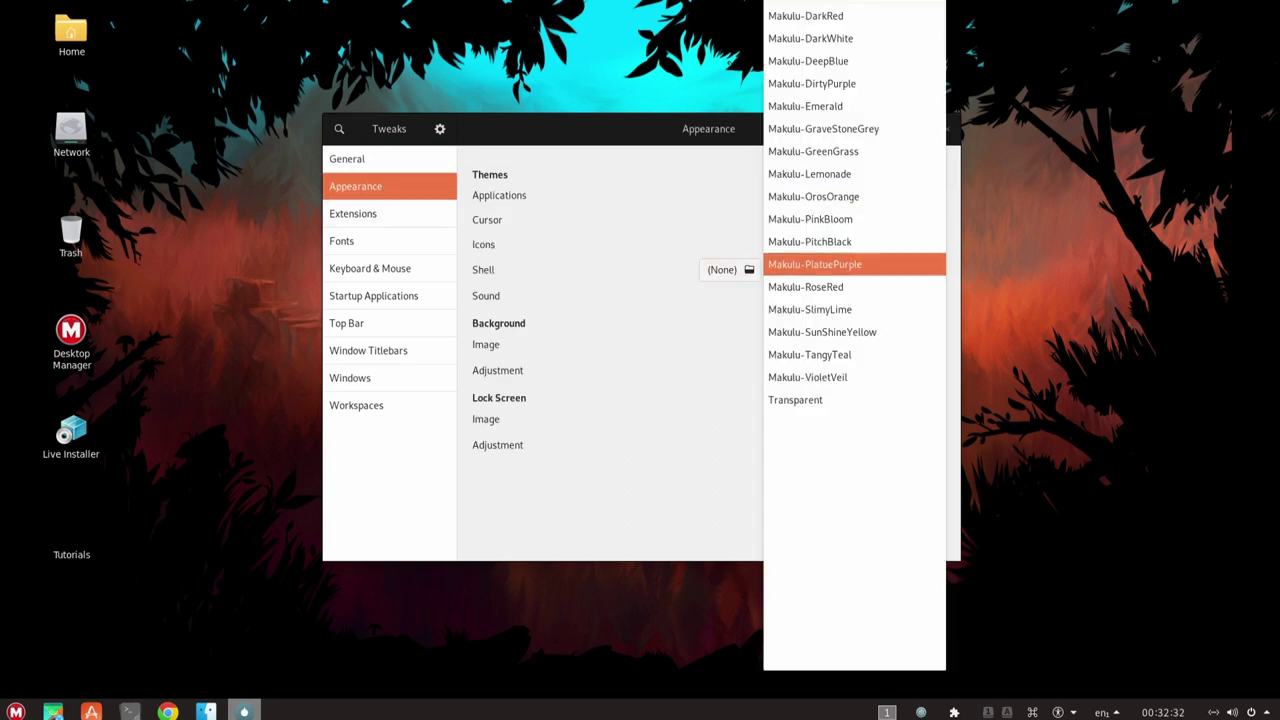
pyautogui.scroll(14, 854, 174)
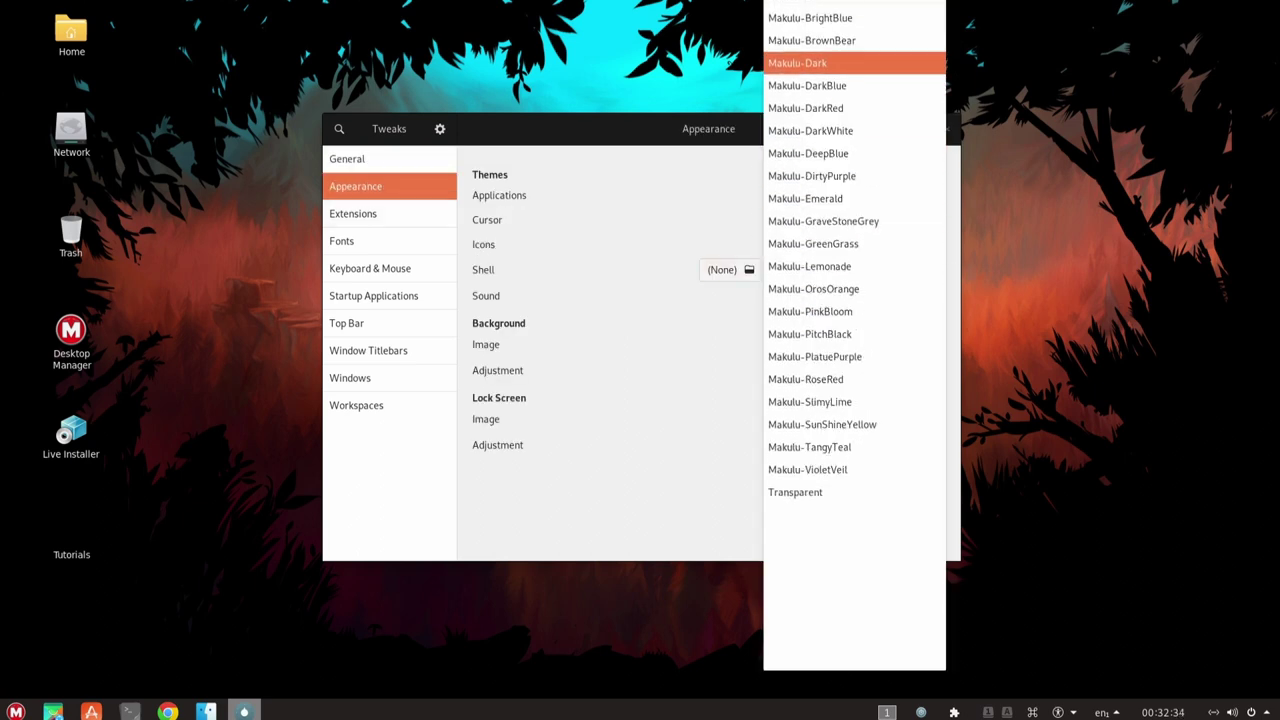
pyautogui.scroll(3, 854, 222)
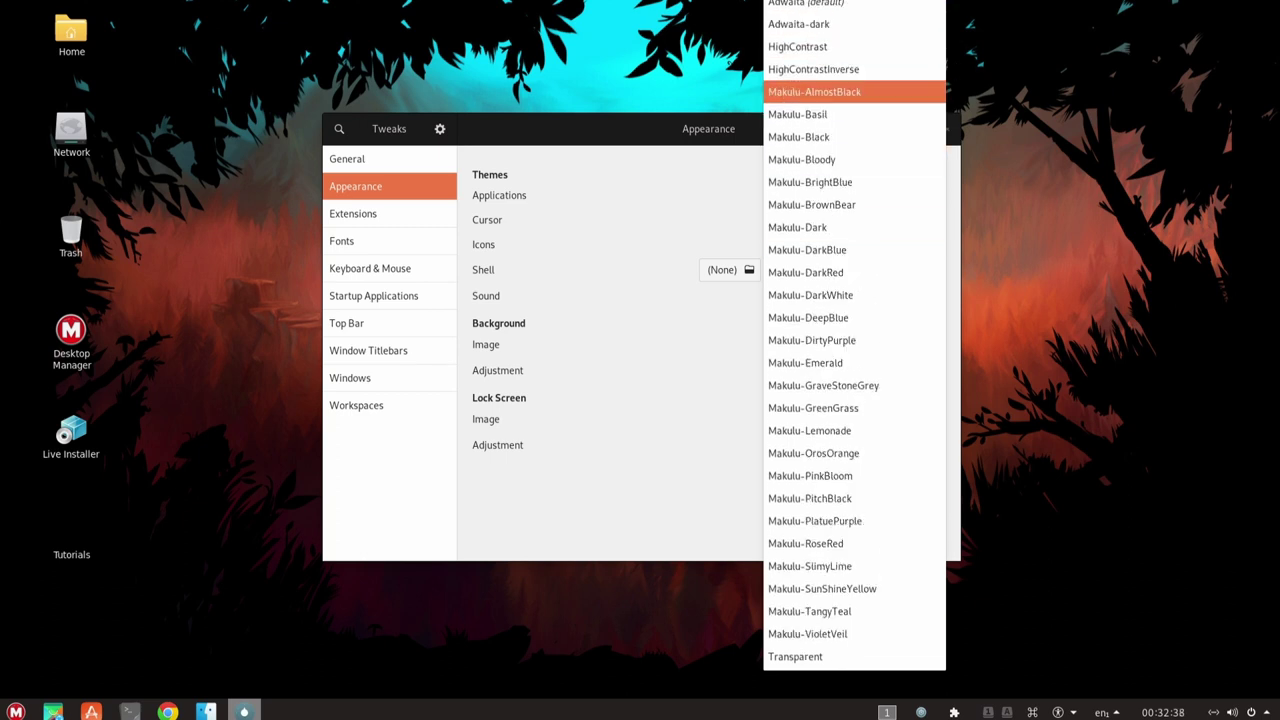
pyautogui.click(735, 222)
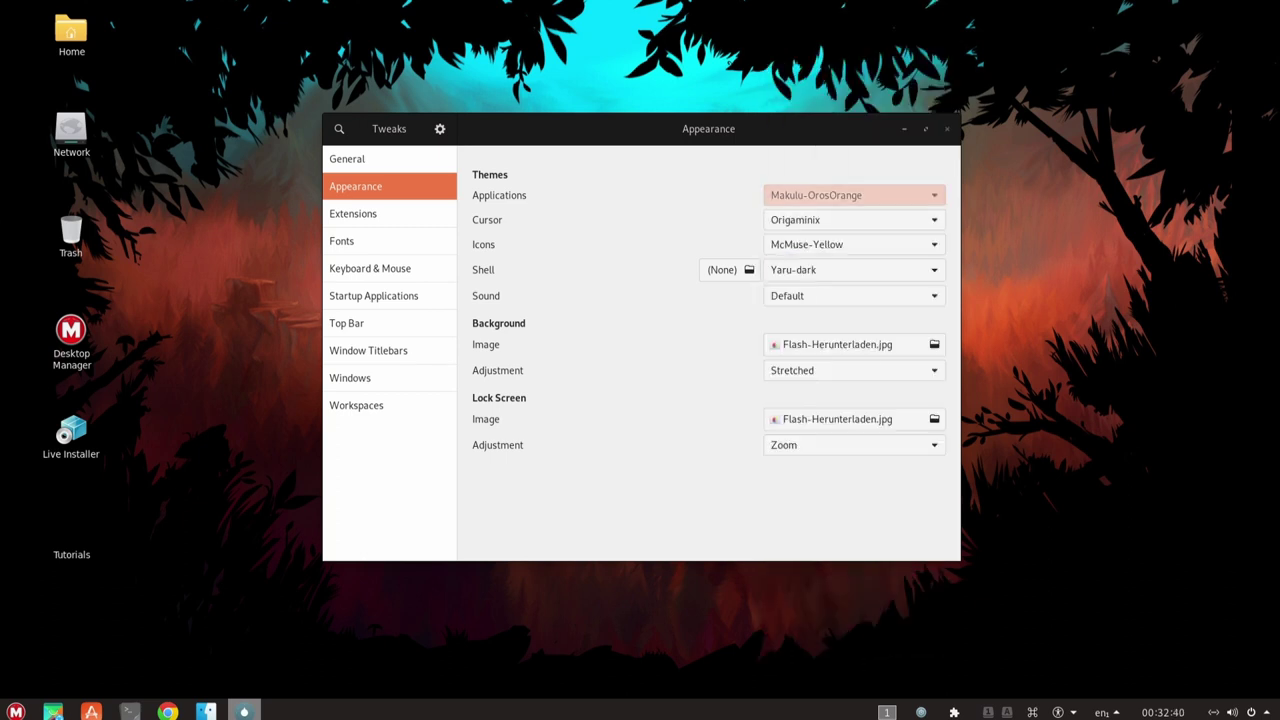
pyautogui.click(854, 195)
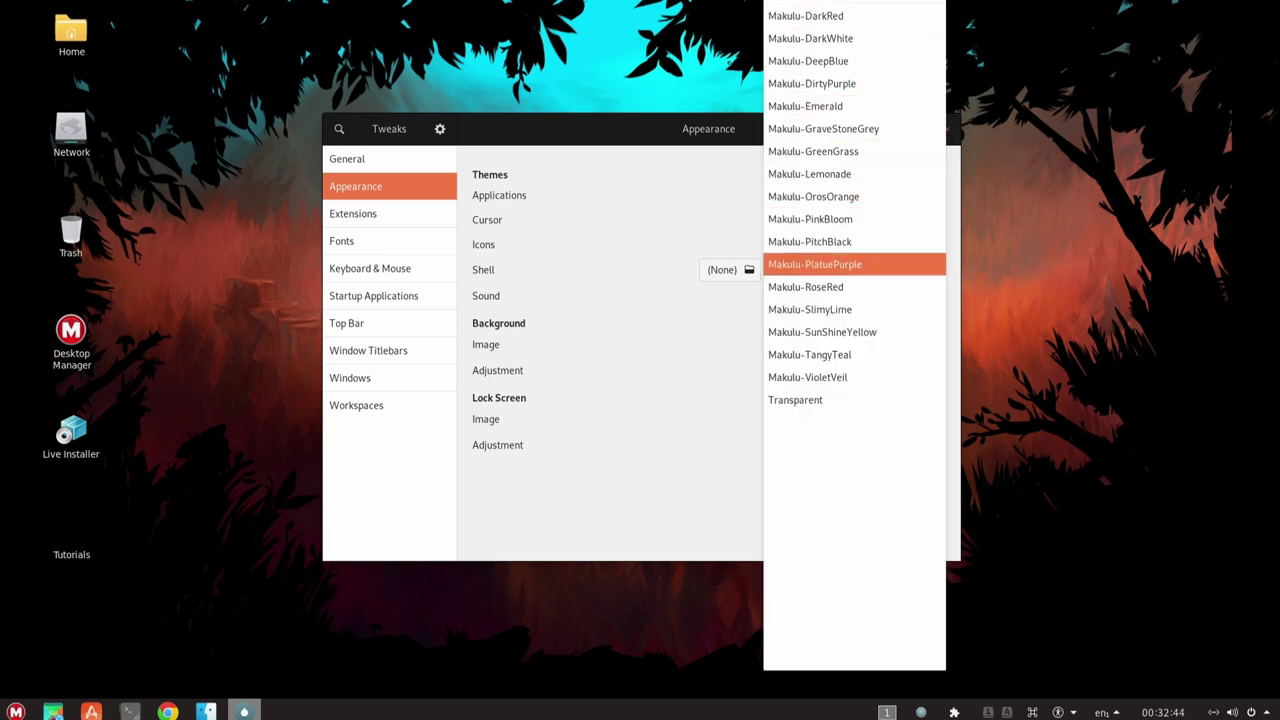
pyautogui.click(732, 300)
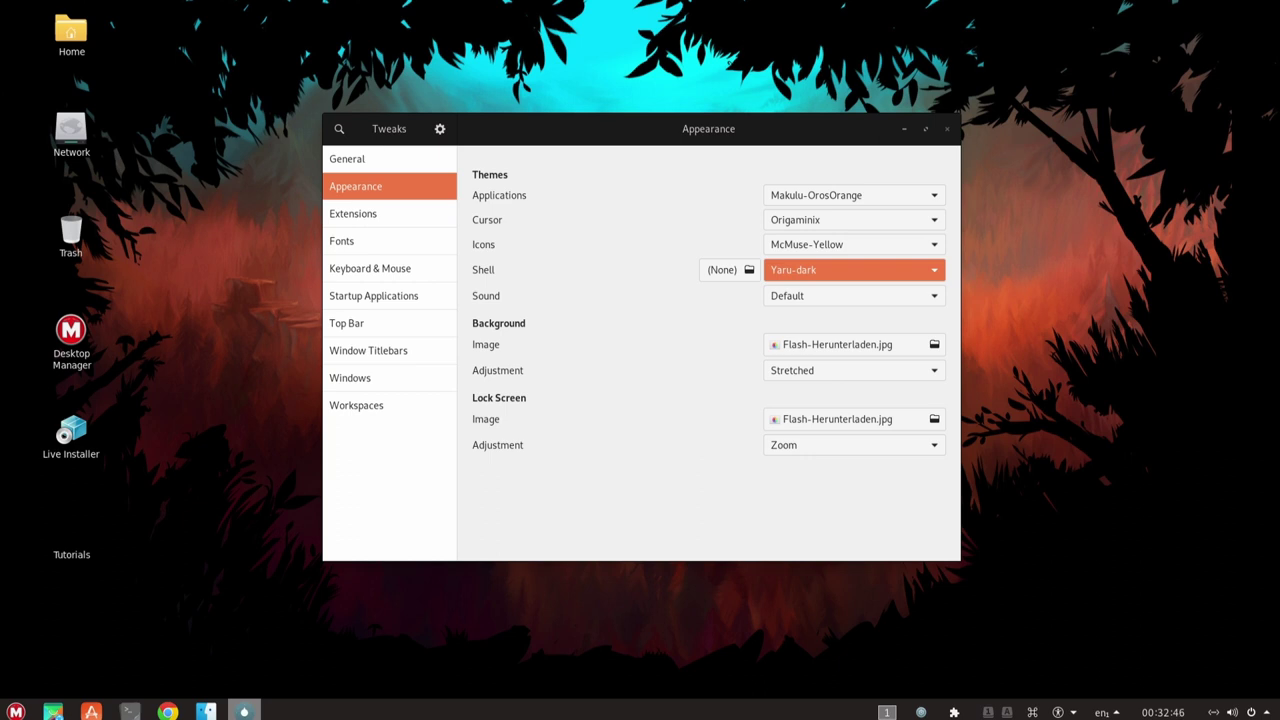
# Step: Check the shell theme choices and the available cursor themes without changing either
pyautogui.click(854, 270)
pyautogui.press('Escape')
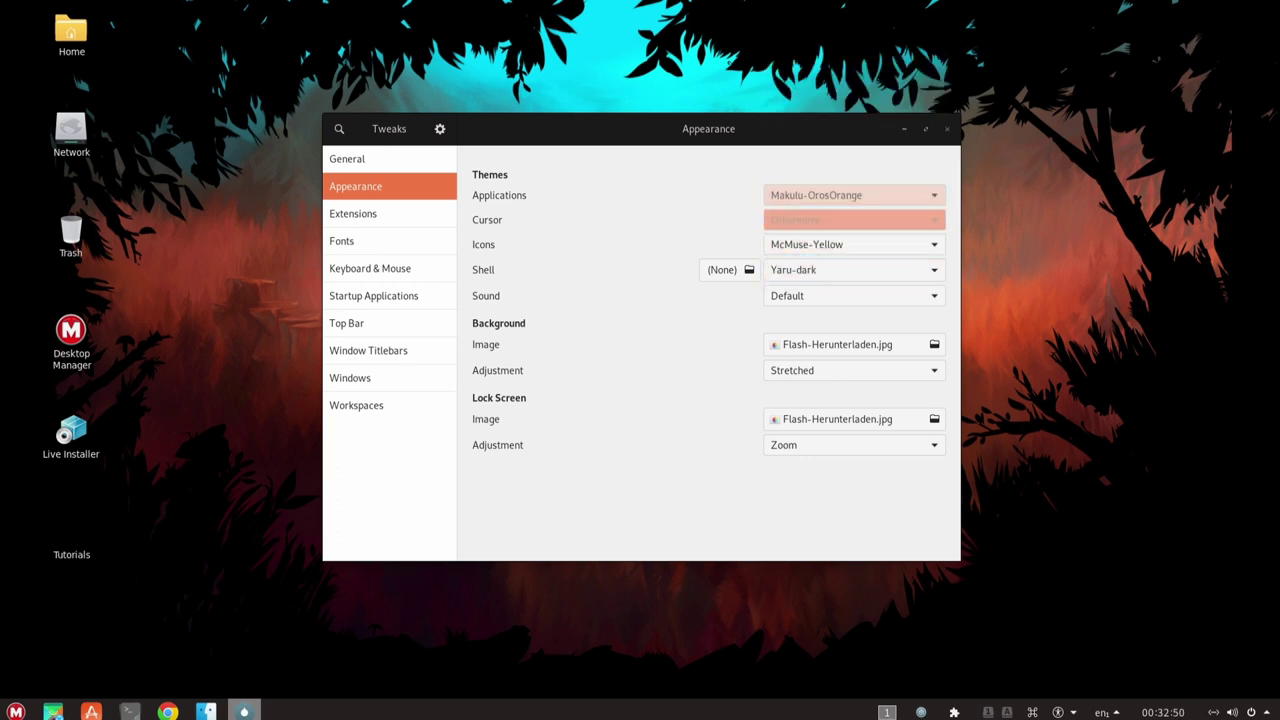
pyautogui.click(854, 220)
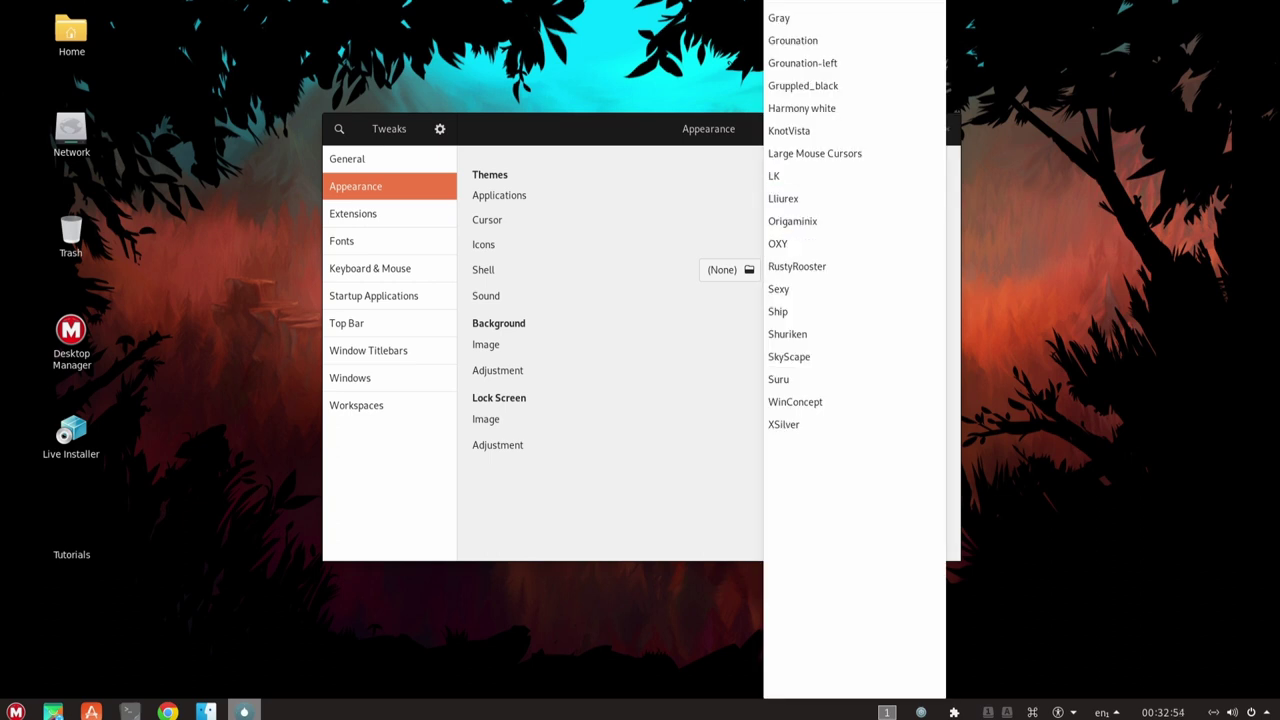
pyautogui.press('Escape')
# Step: Check the Makulu application themes without choosing one, and show the Extensions settings
pyautogui.click(854, 195)
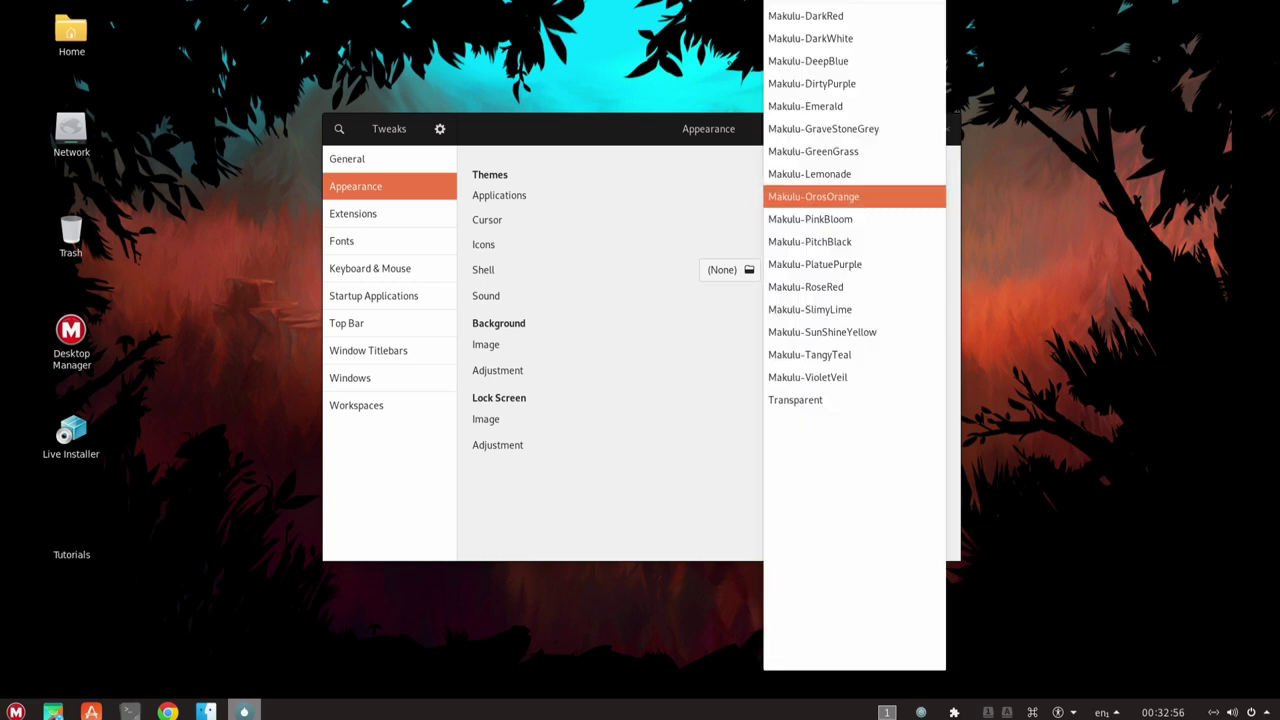
pyautogui.press('Escape')
pyautogui.click(390, 214)
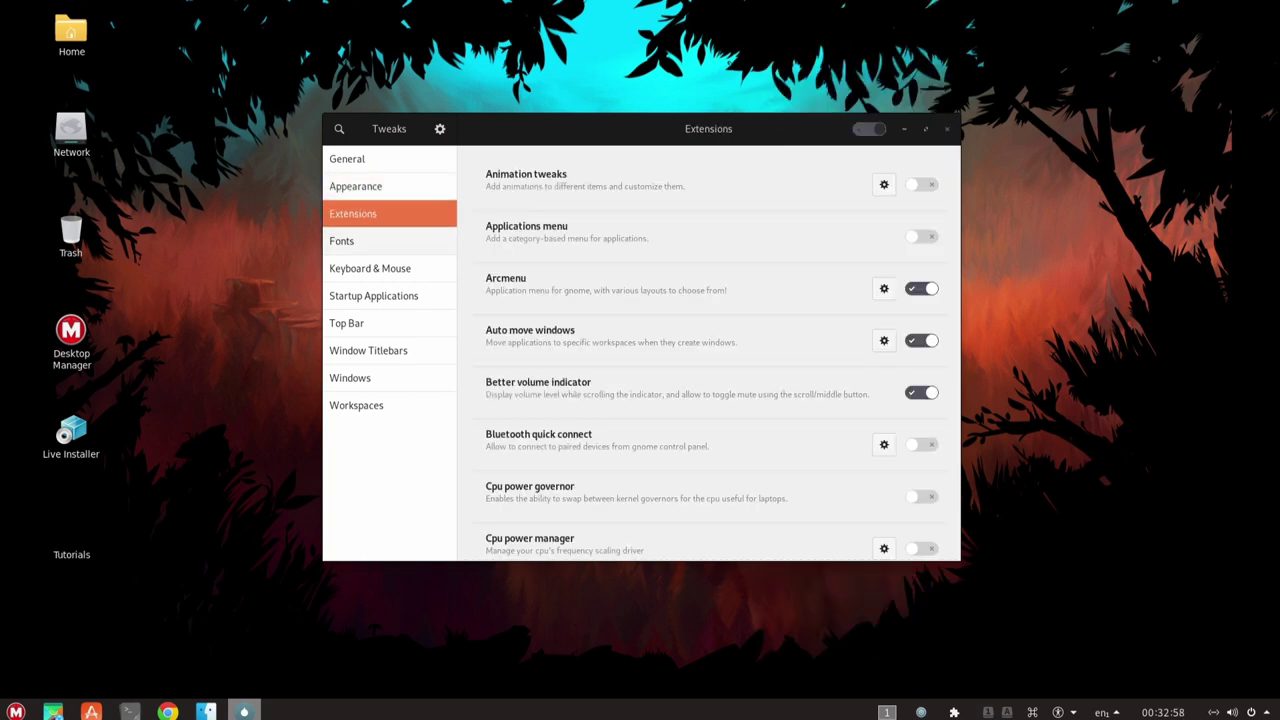
# Step: Look through the complete list of installed extensions, from Animation tweaks down to Windownavigator
pyautogui.scroll(-5, 700, 290)
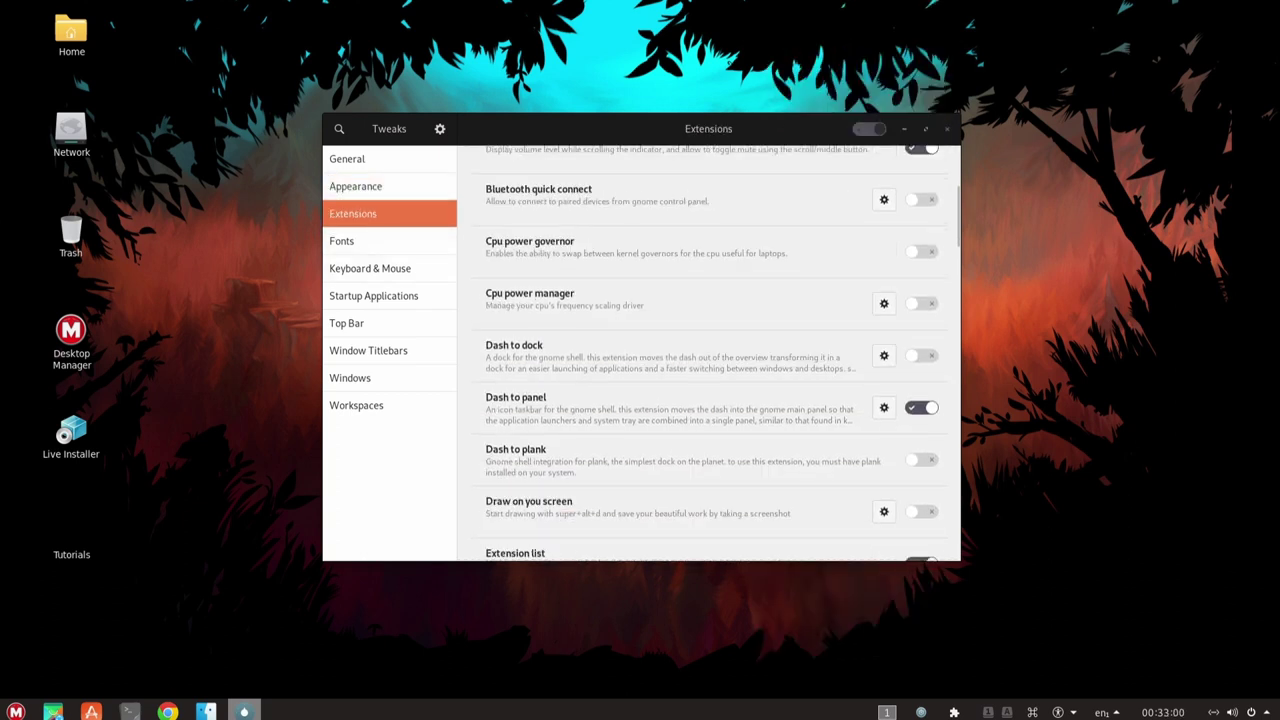
pyautogui.scroll(-4, 700, 350)
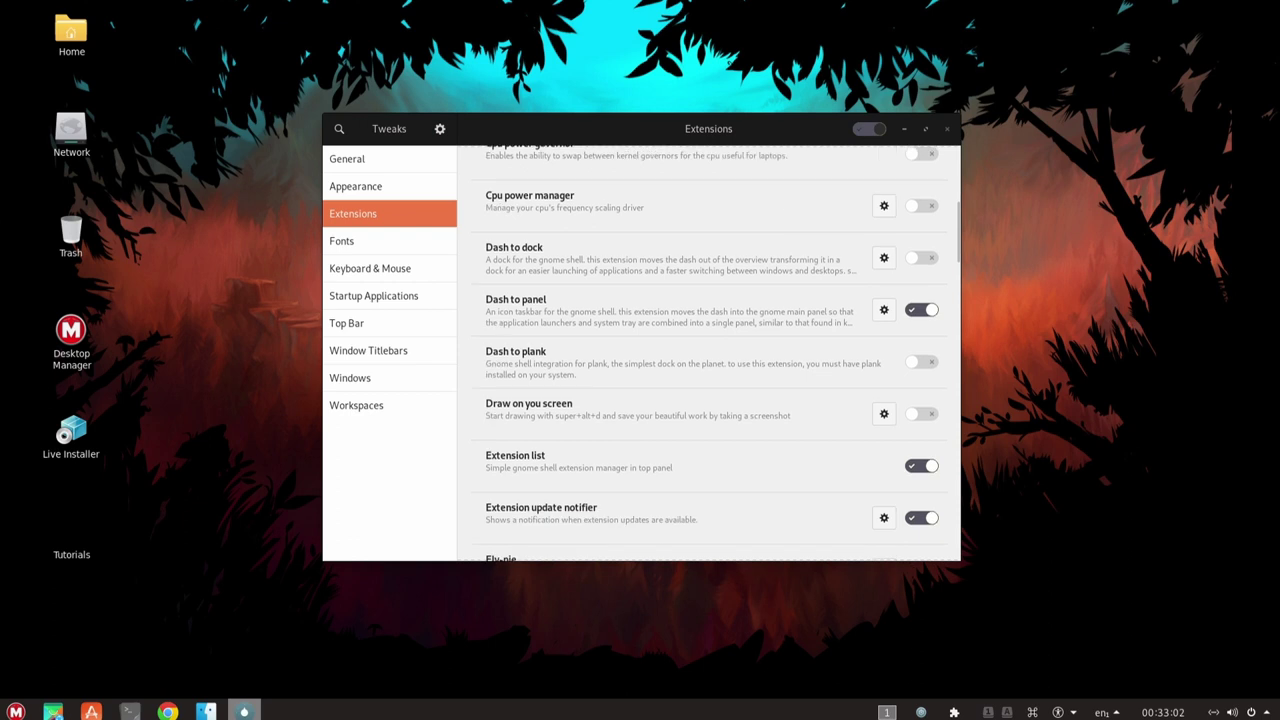
pyautogui.scroll(-5, 710, 350)
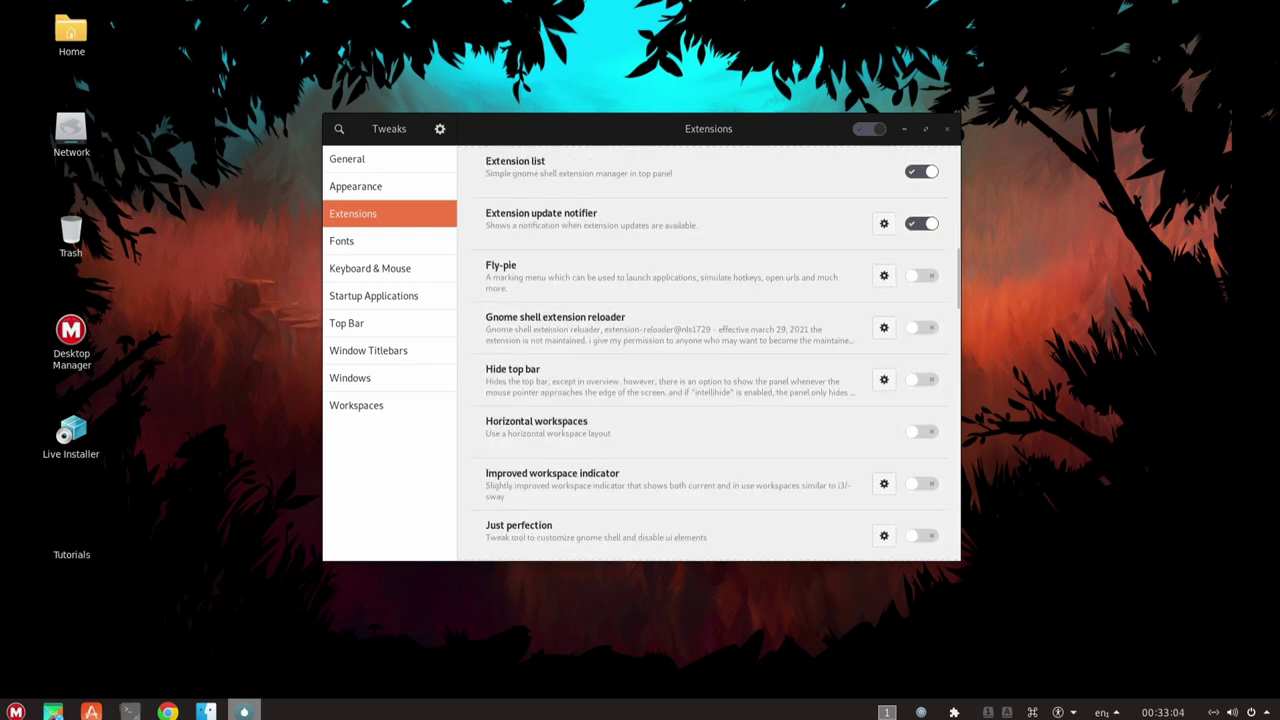
pyautogui.scroll(-3, 710, 350)
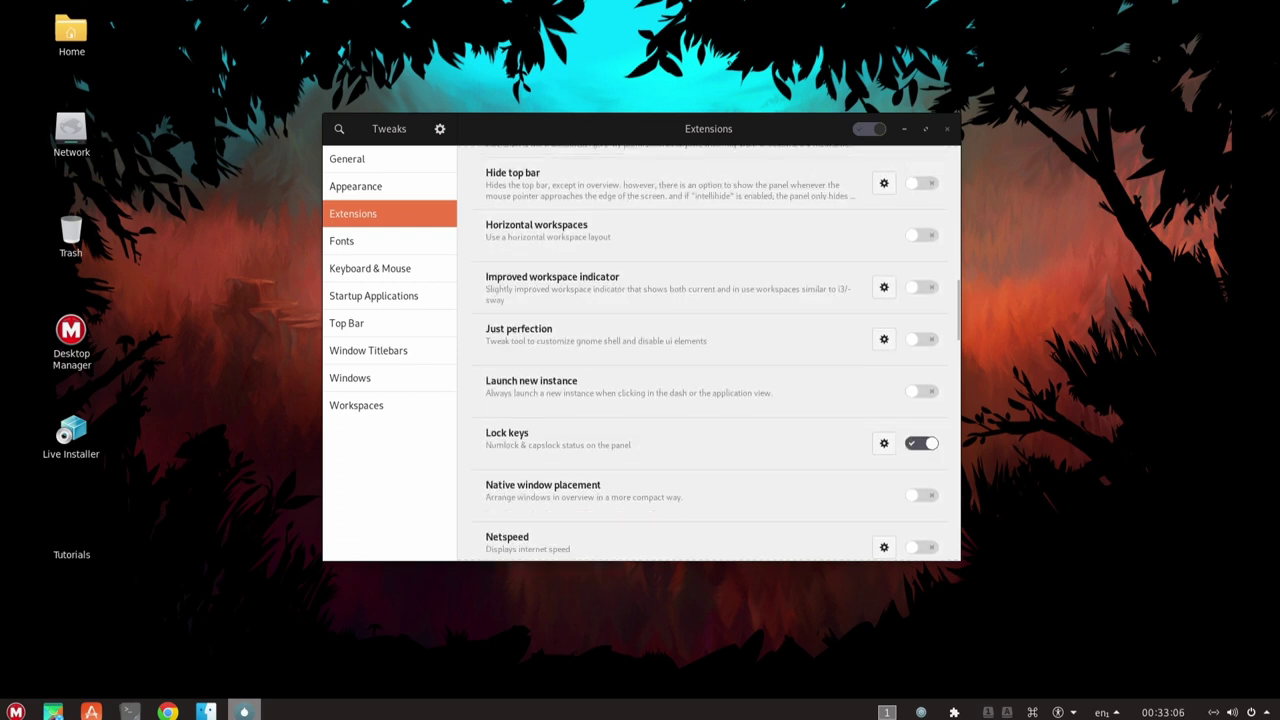
pyautogui.scroll(-4, 710, 350)
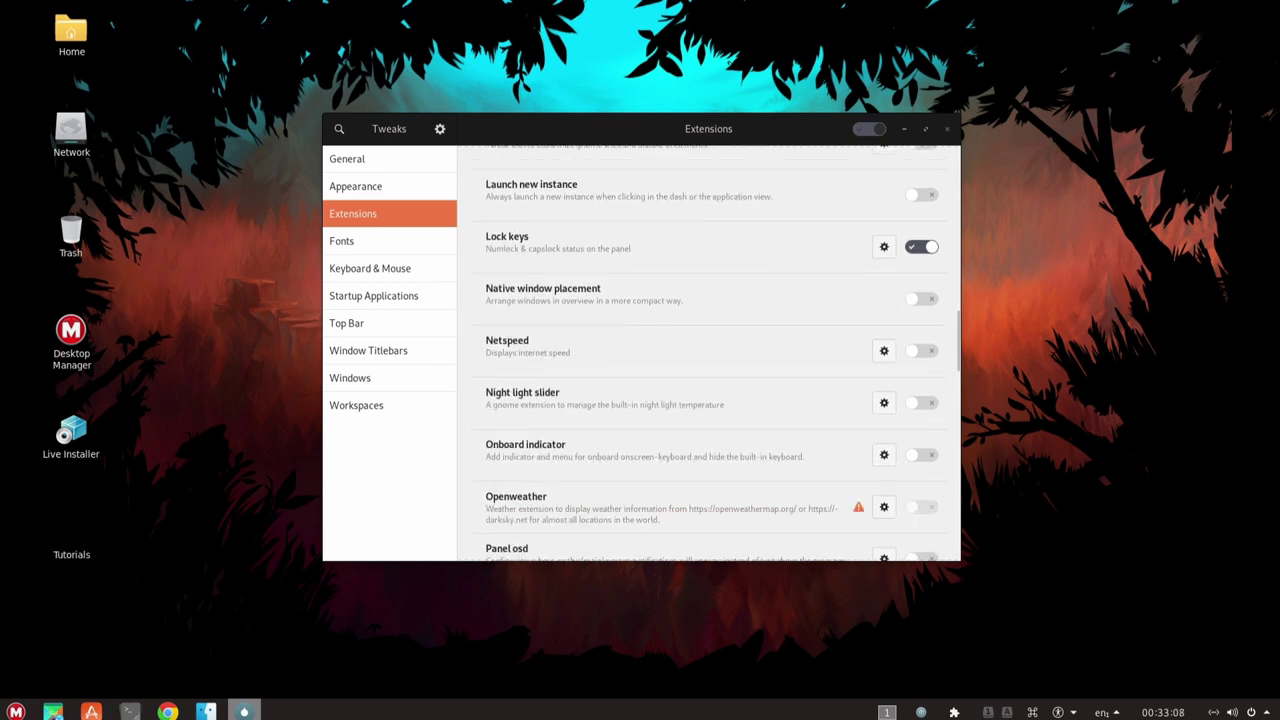
pyautogui.scroll(-2, 710, 350)
pyautogui.scroll(-7, 710, 350)
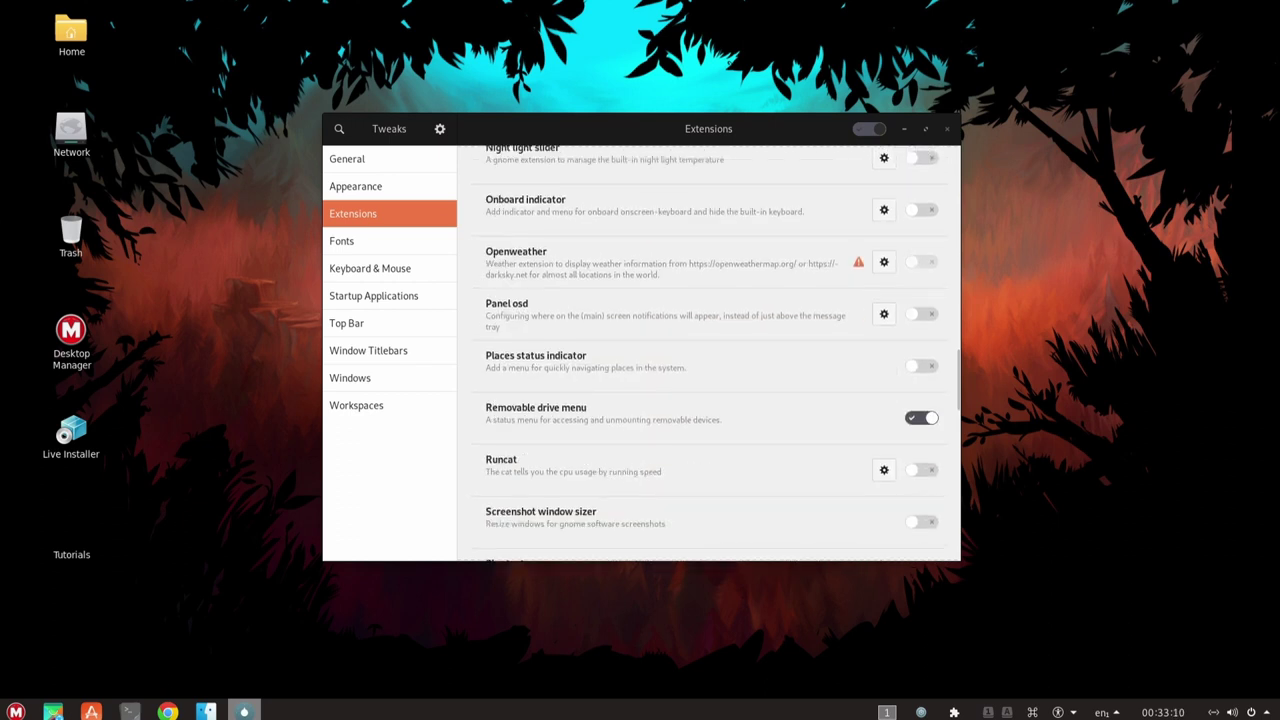
pyautogui.scroll(-7, 710, 350)
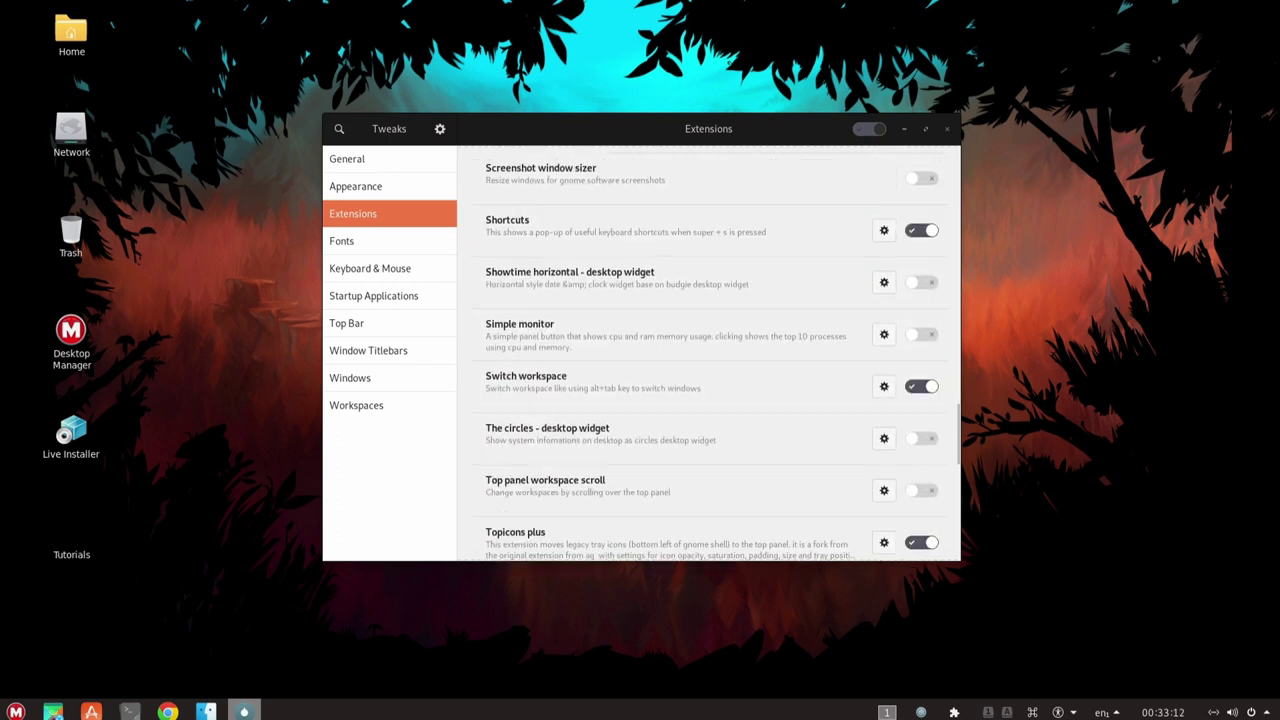
pyautogui.scroll(-6, 710, 350)
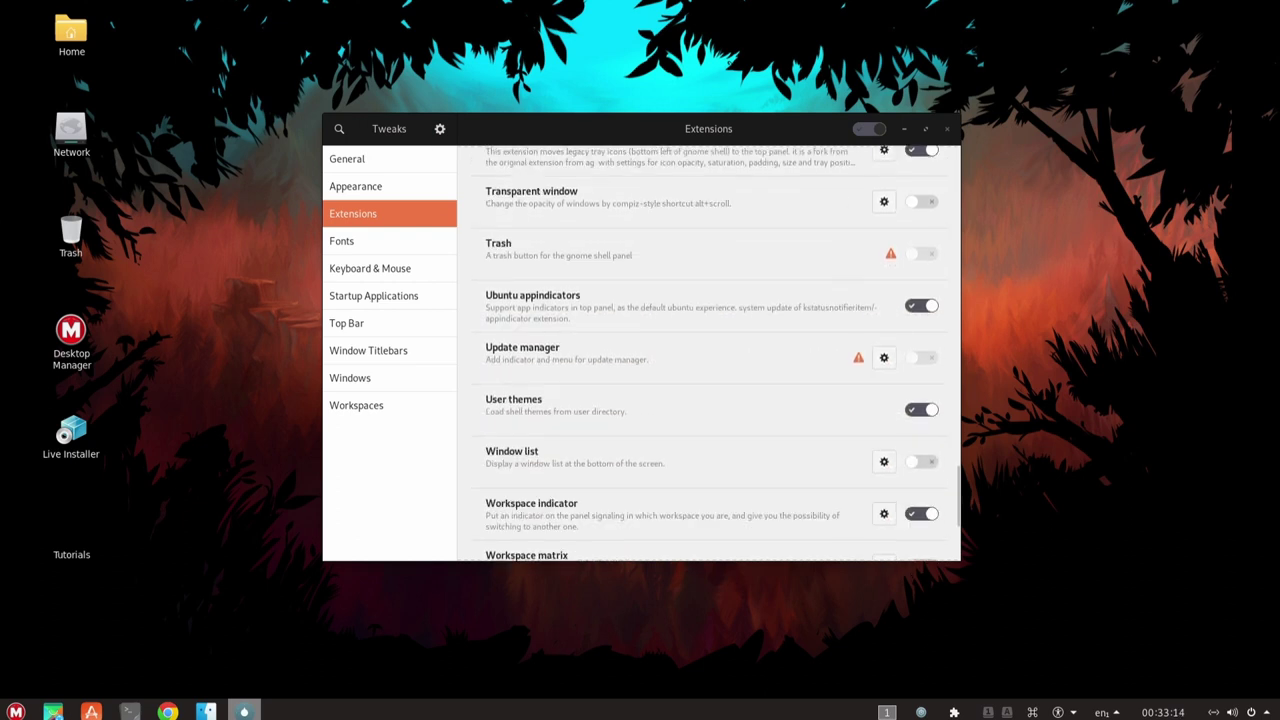
pyautogui.scroll(-2, 710, 350)
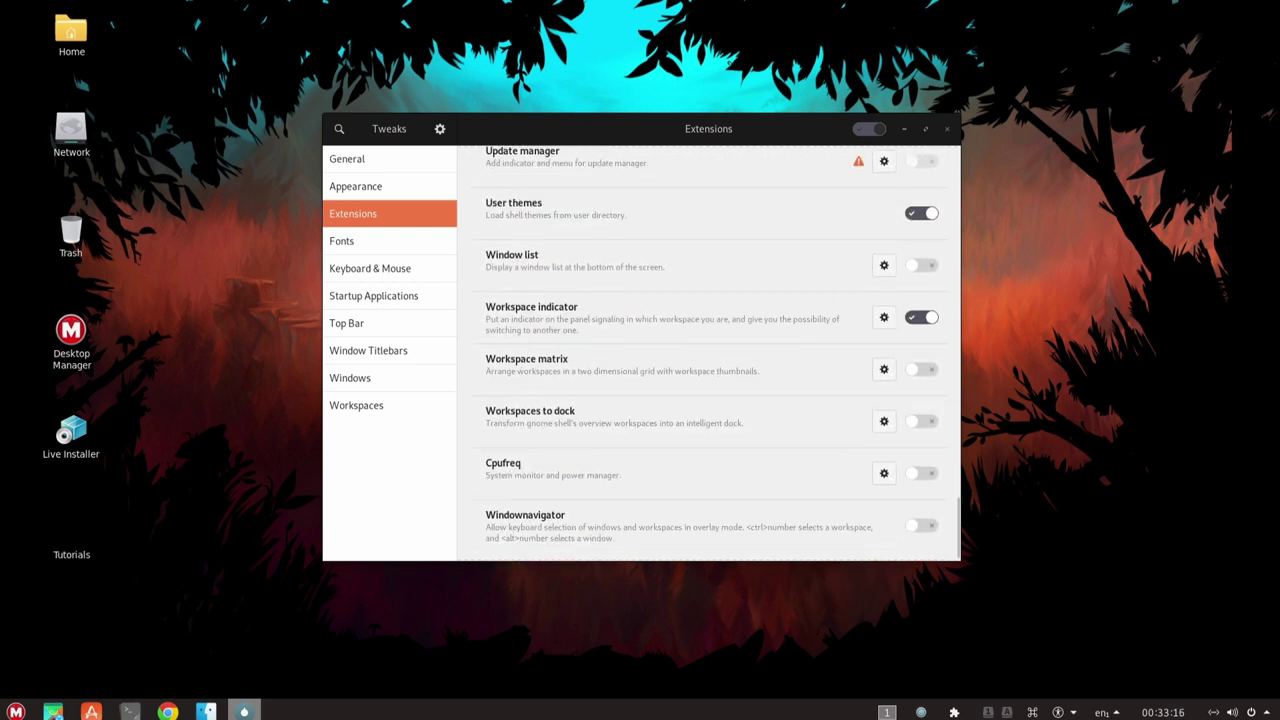
# Step: View each remaining Tweaks category in order, from Fonts through Workspaces, and close Tweaks
pyautogui.click(389, 241)
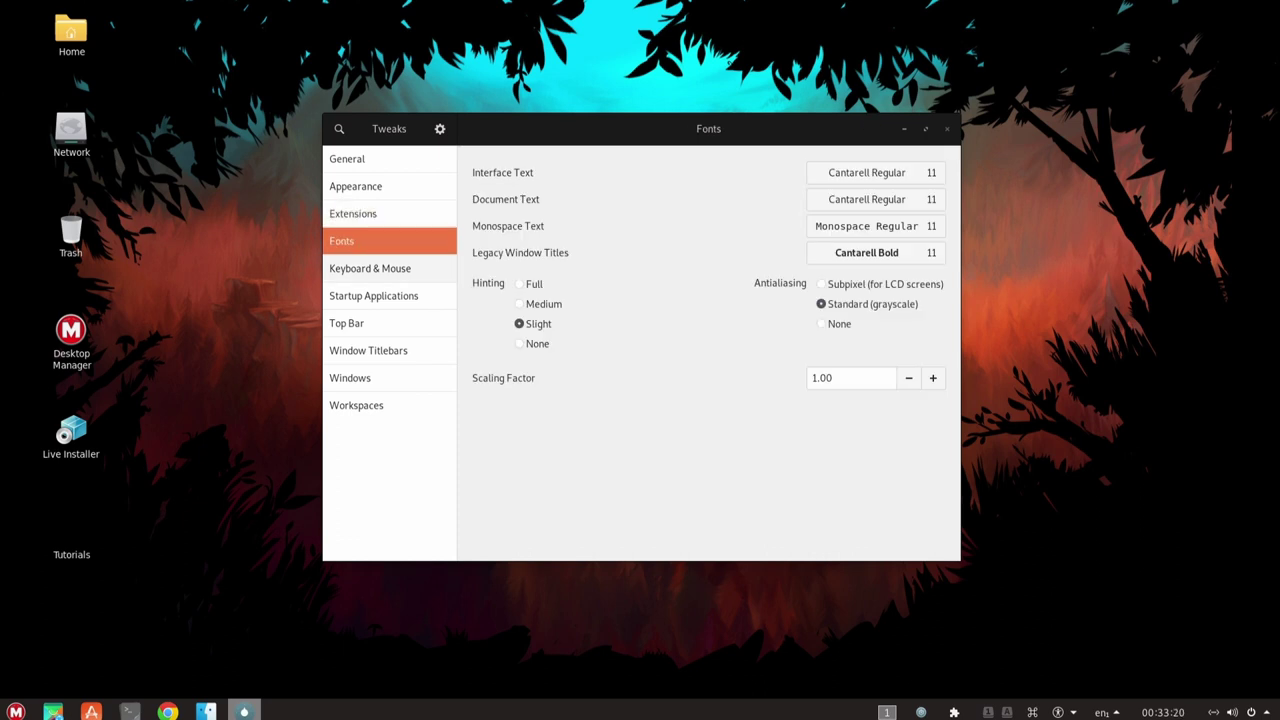
pyautogui.click(389, 268)
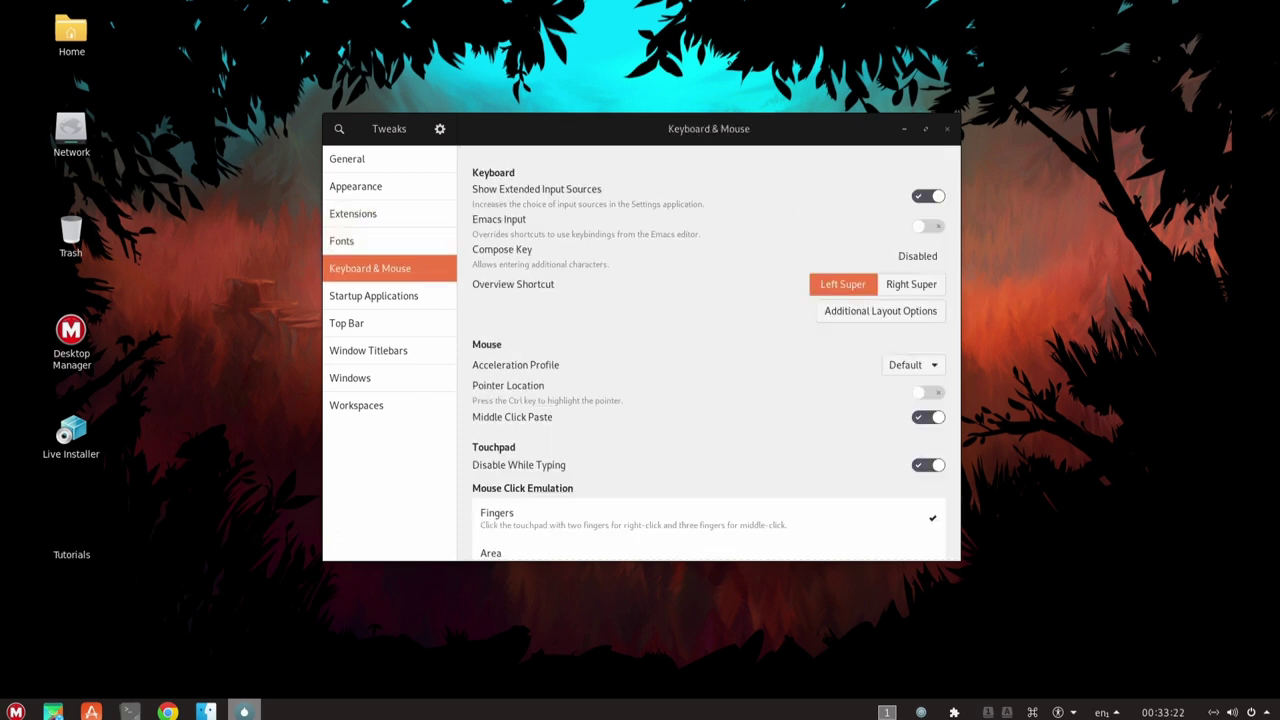
pyautogui.click(389, 296)
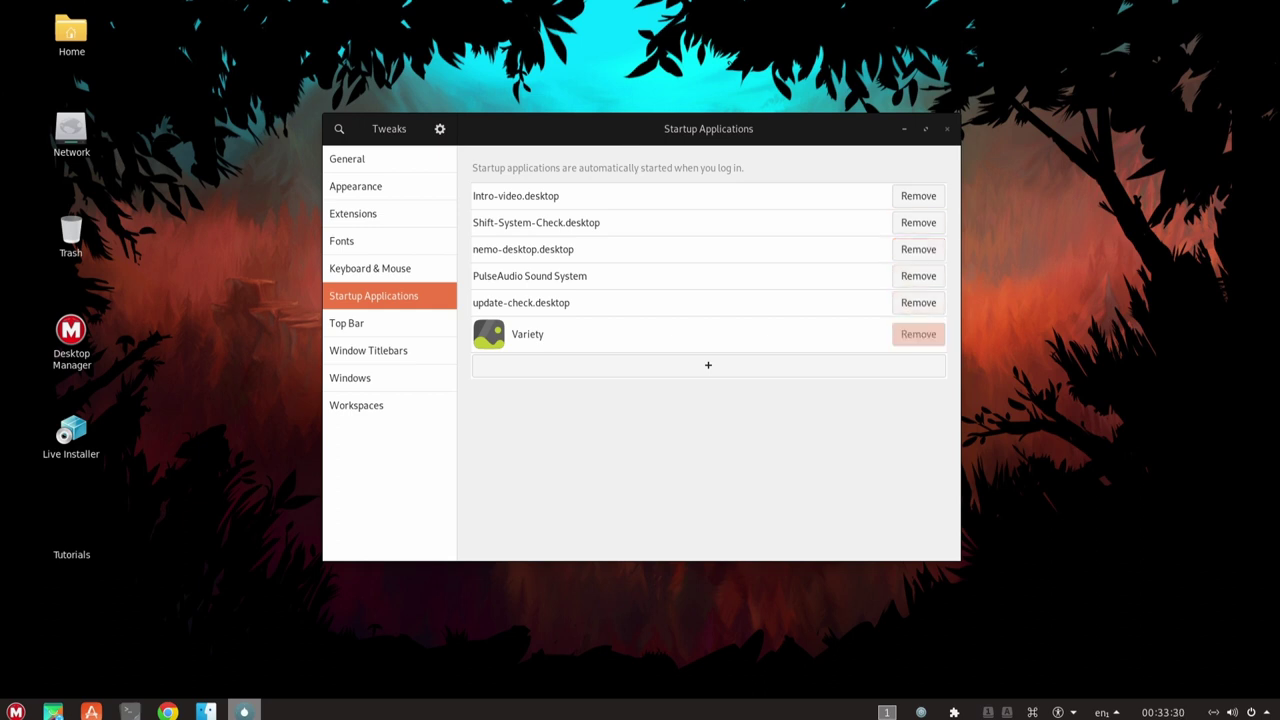
pyautogui.click(389, 324)
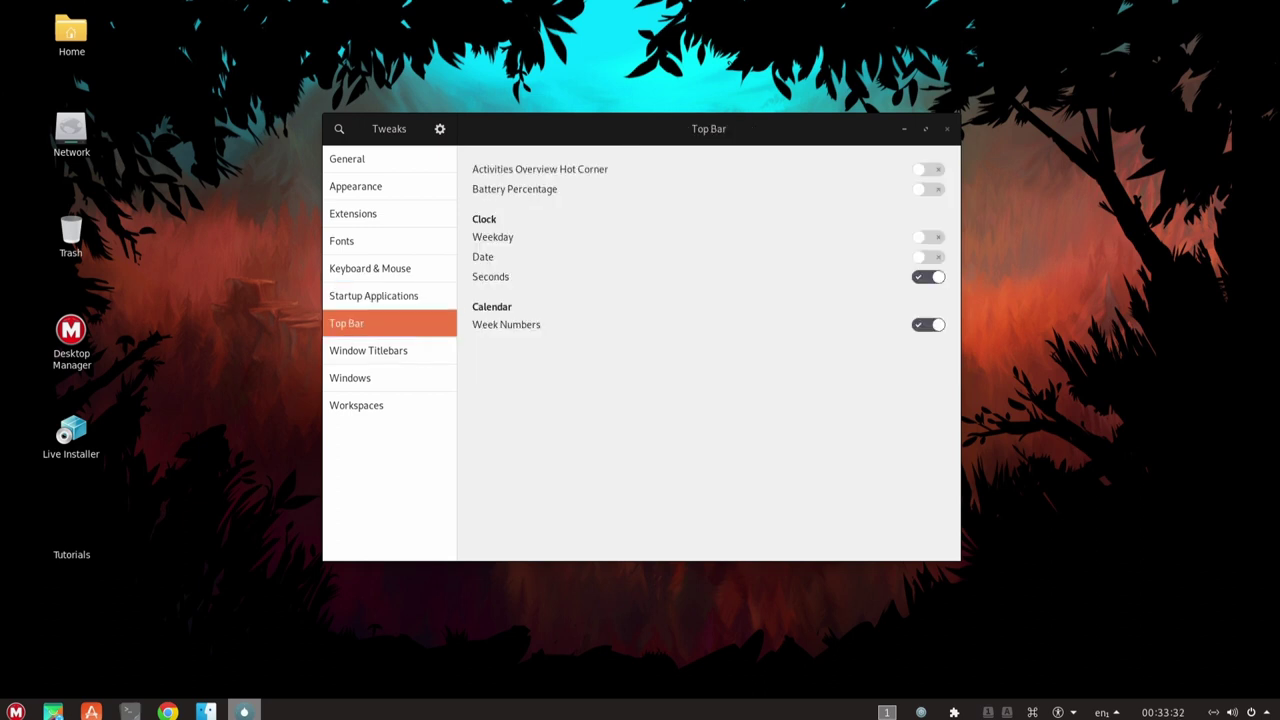
pyautogui.click(390, 351)
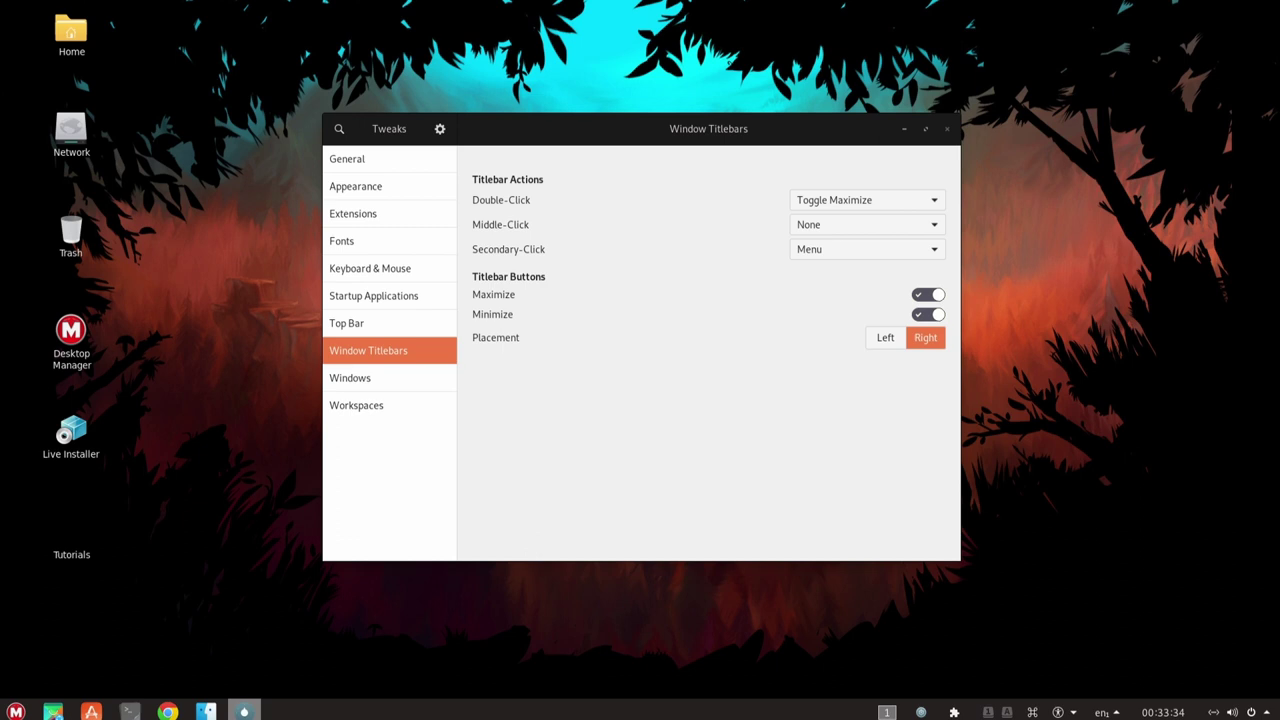
pyautogui.click(390, 378)
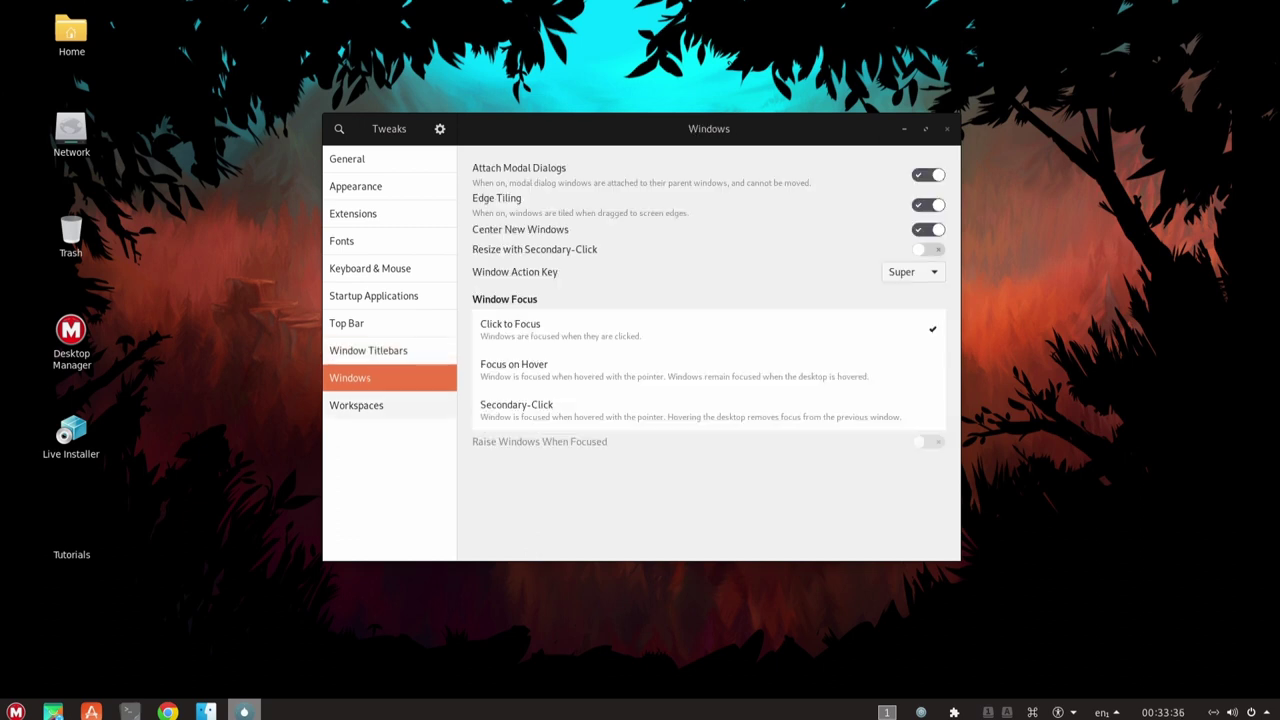
pyautogui.click(390, 405)
pyautogui.click(947, 128)
# Step: Open the Desktop Background options from the desktop and show the wallpapers available for selection
pyautogui.rightClick(601, 141)
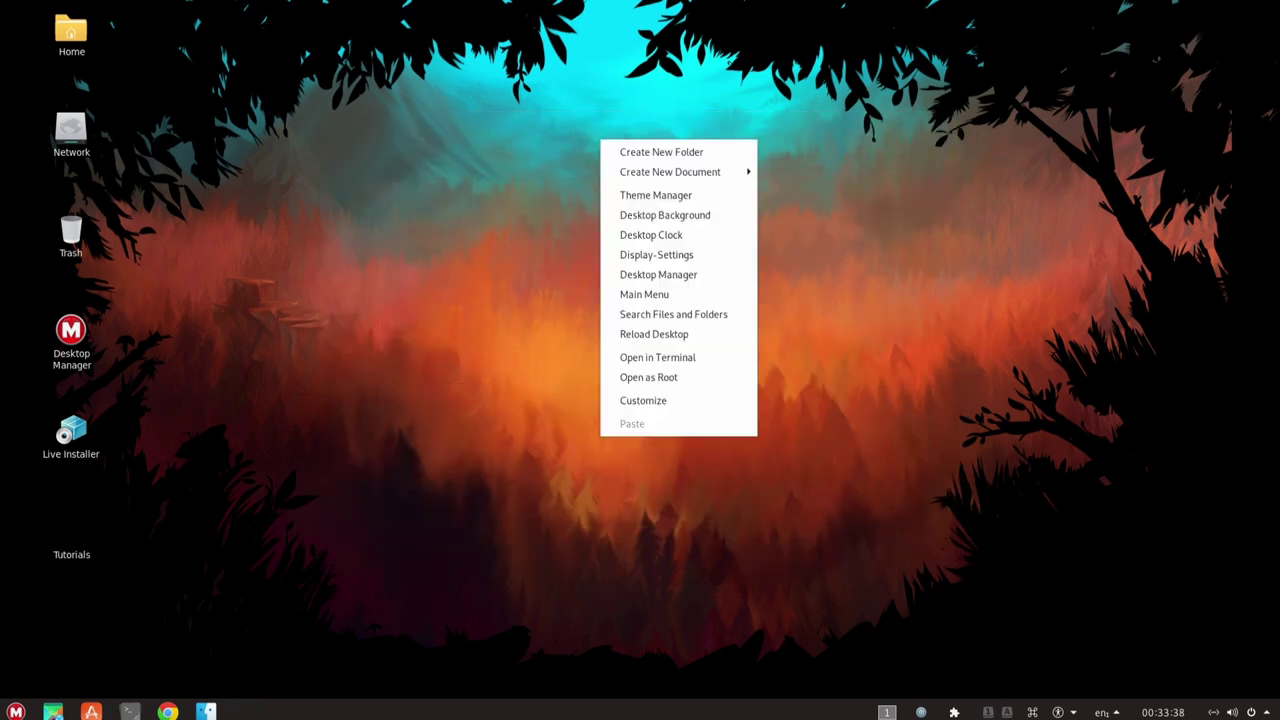
pyautogui.click(665, 215)
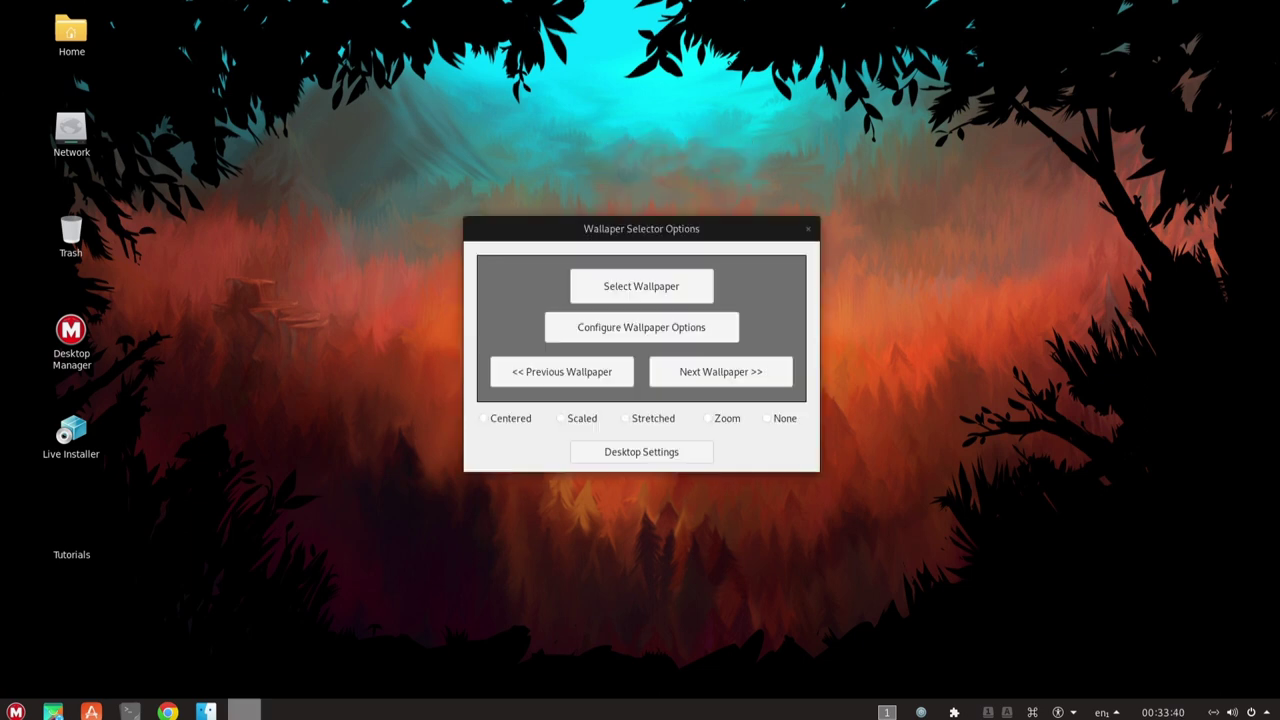
pyautogui.click(641, 286)
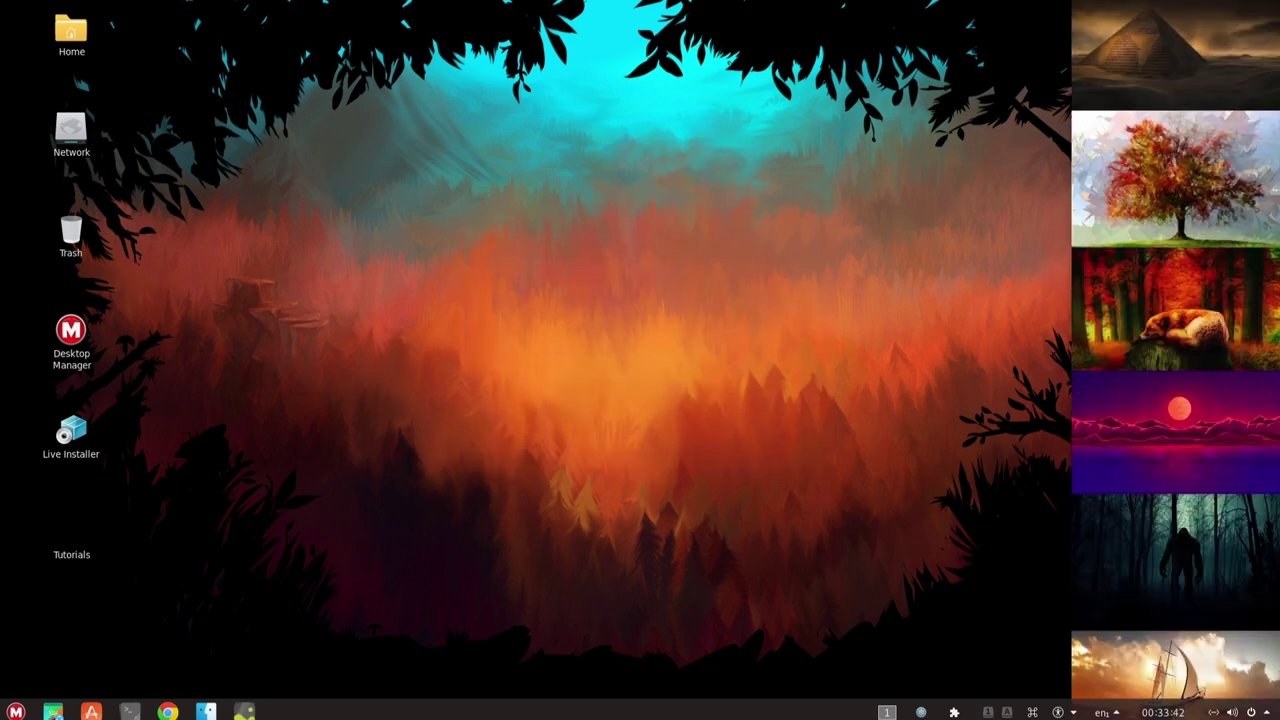
# Step: Browse the bundled wallpapers from the pyramid image down to the planets, sunset sea and swan pond images
pyautogui.scroll(-2, 1176, 360)
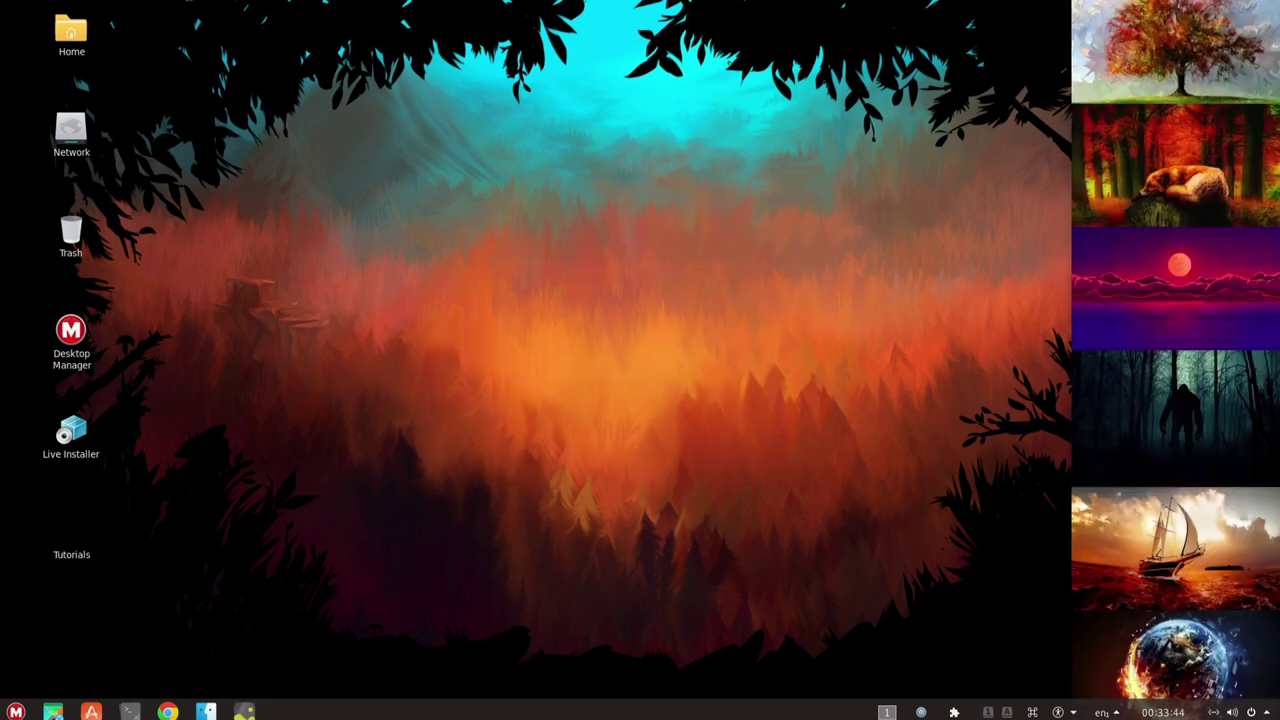
pyautogui.scroll(-1, 1175, 360)
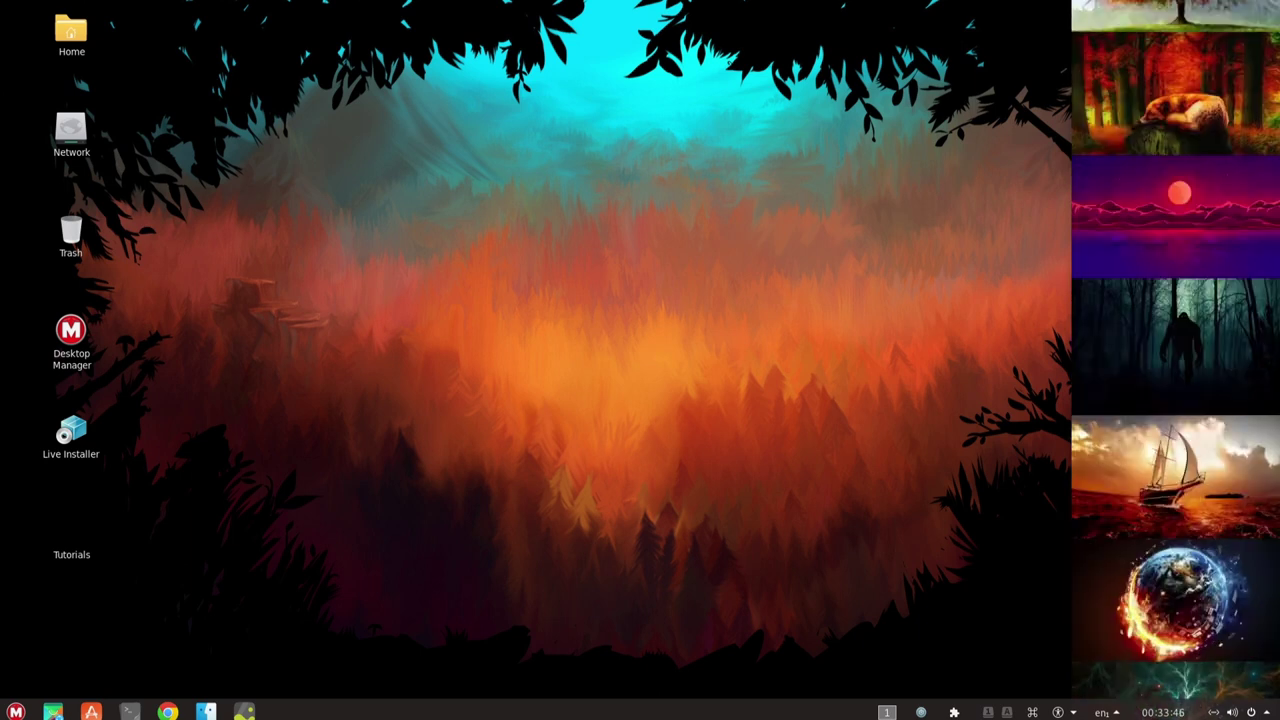
pyautogui.scroll(-1, 1175, 360)
pyautogui.scroll(-4, 1175, 360)
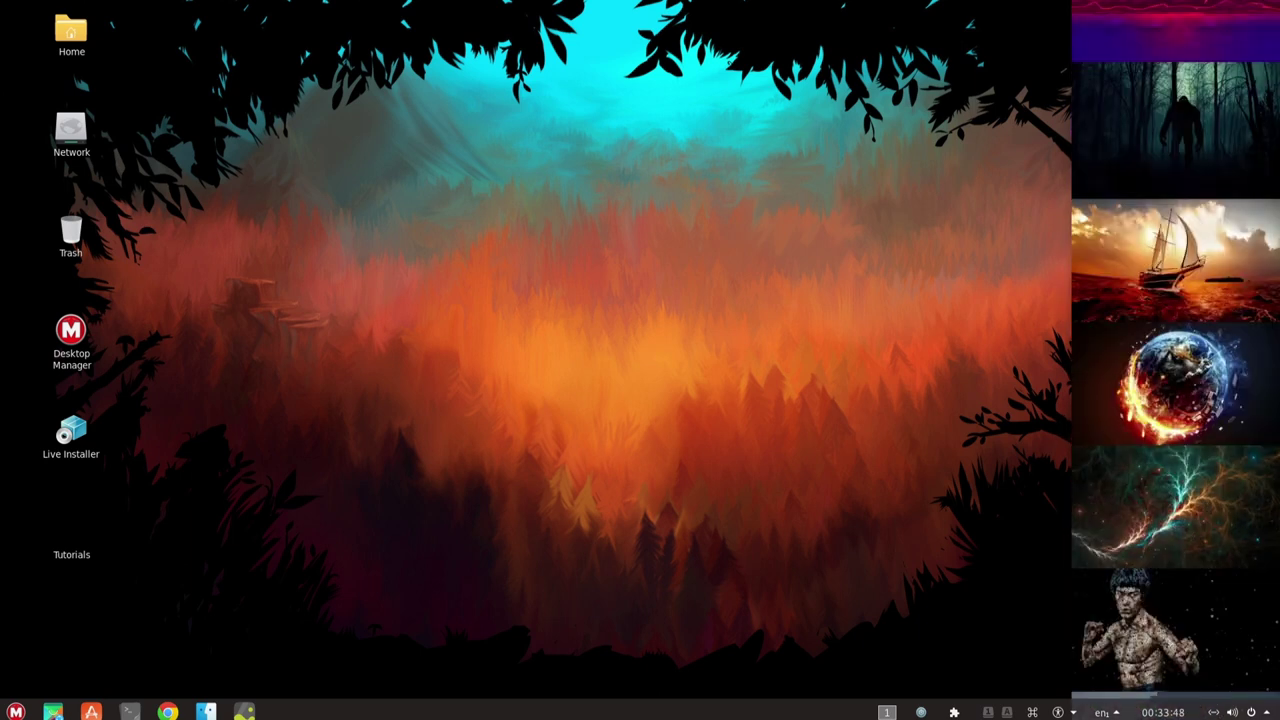
pyautogui.scroll(-5, 1175, 360)
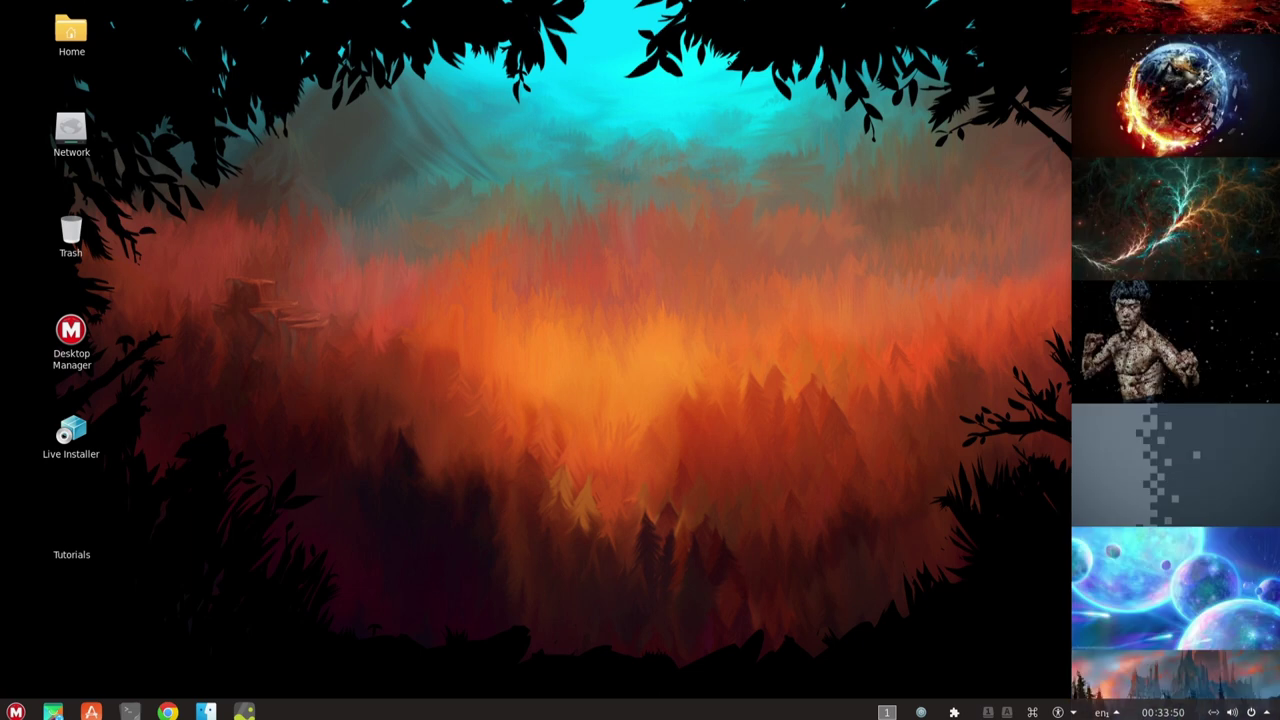
pyautogui.scroll(-6, 1175, 360)
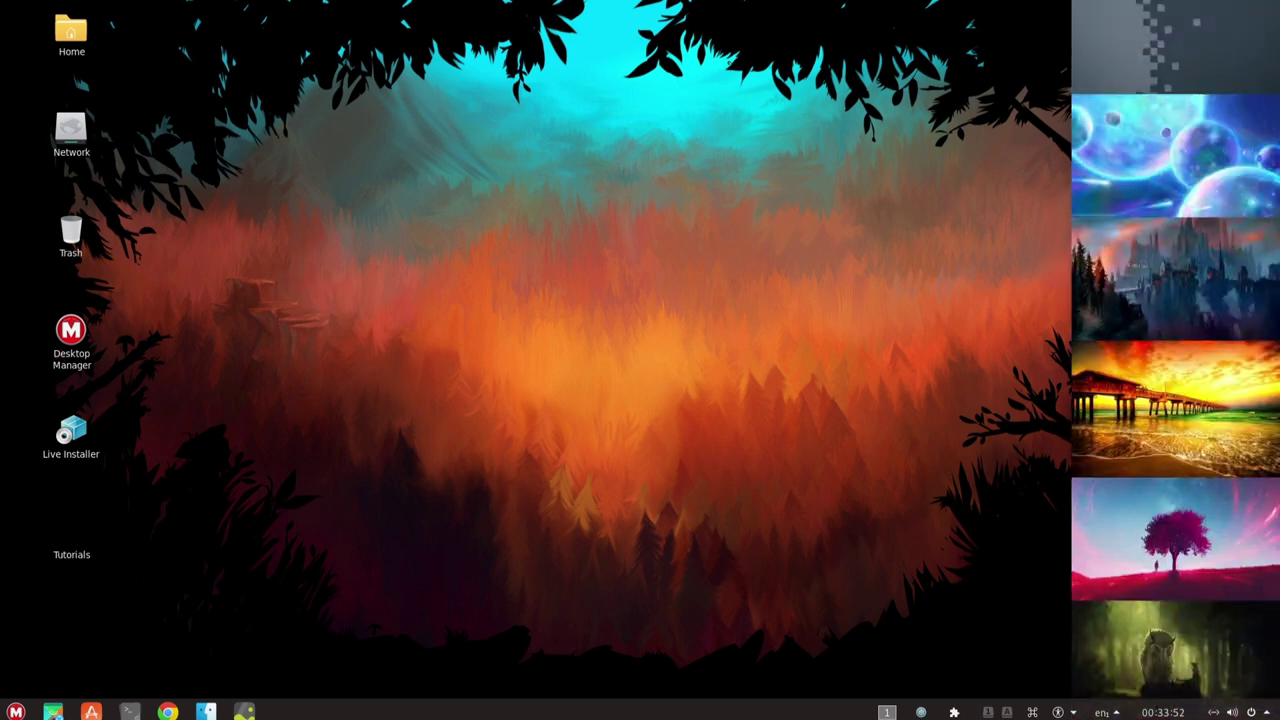
pyautogui.scroll(-5, 1175, 360)
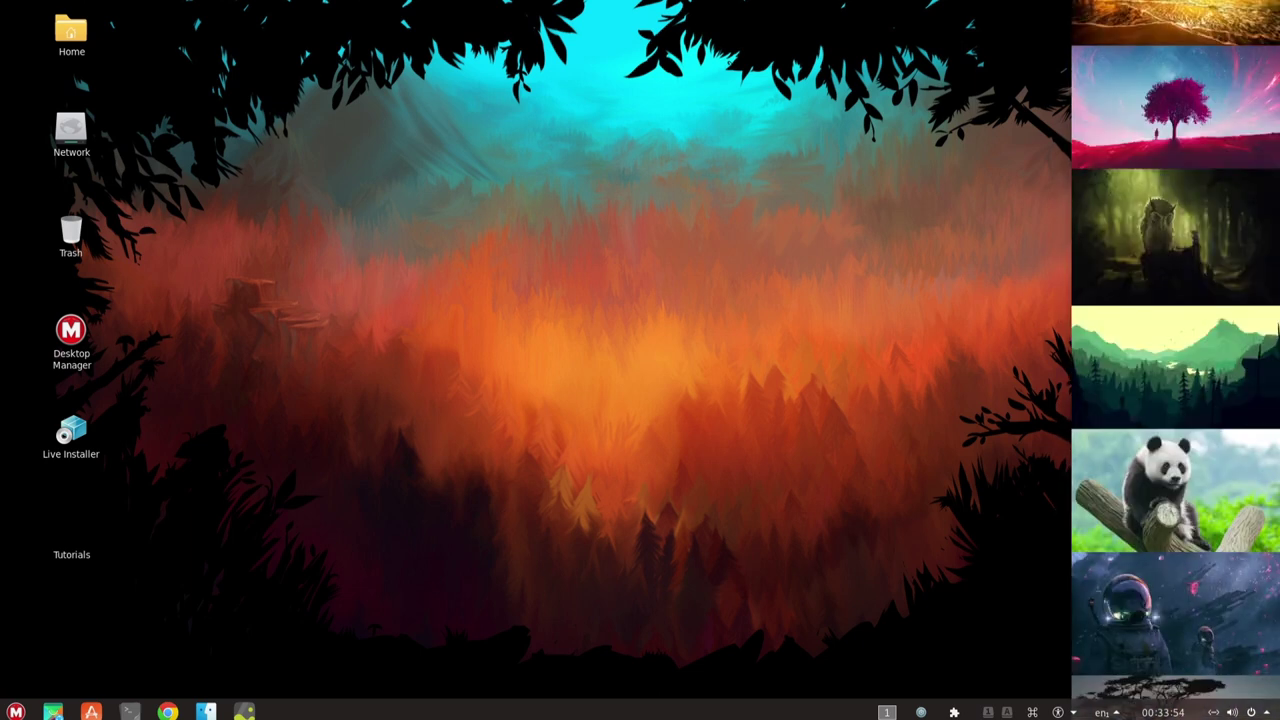
pyautogui.scroll(-1, 1143, 680)
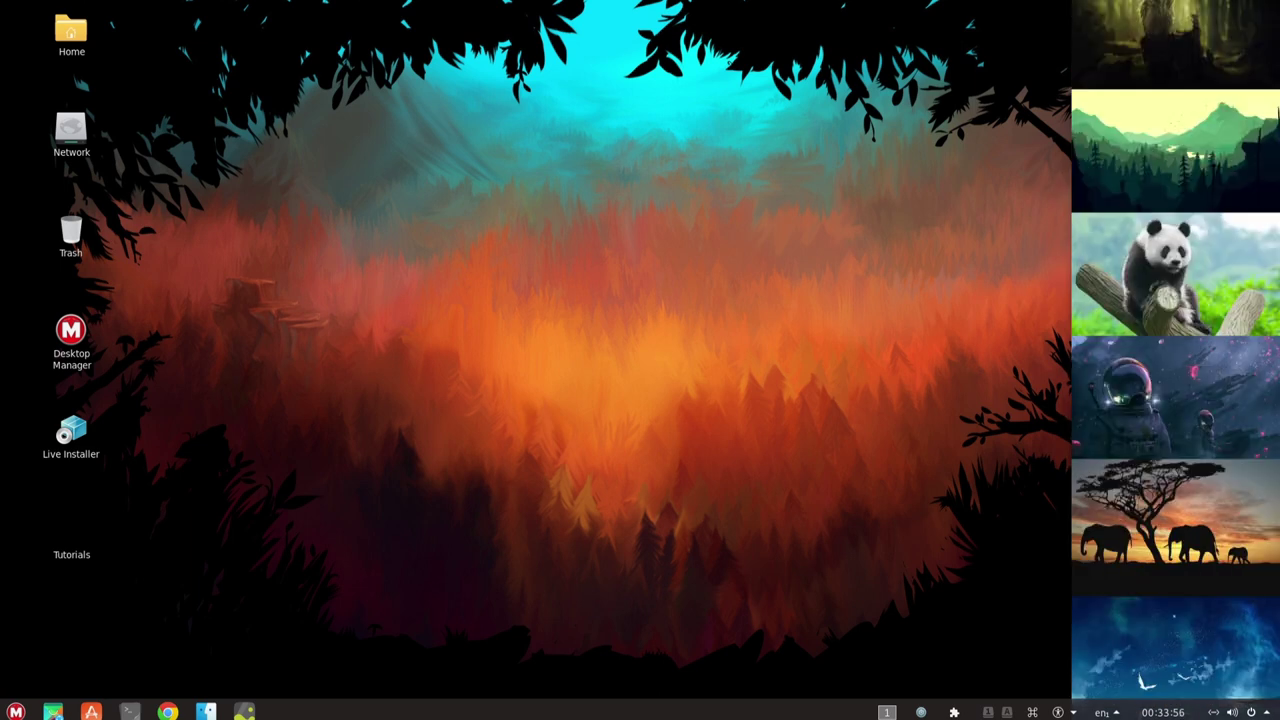
pyautogui.scroll(-1, 1175, 360)
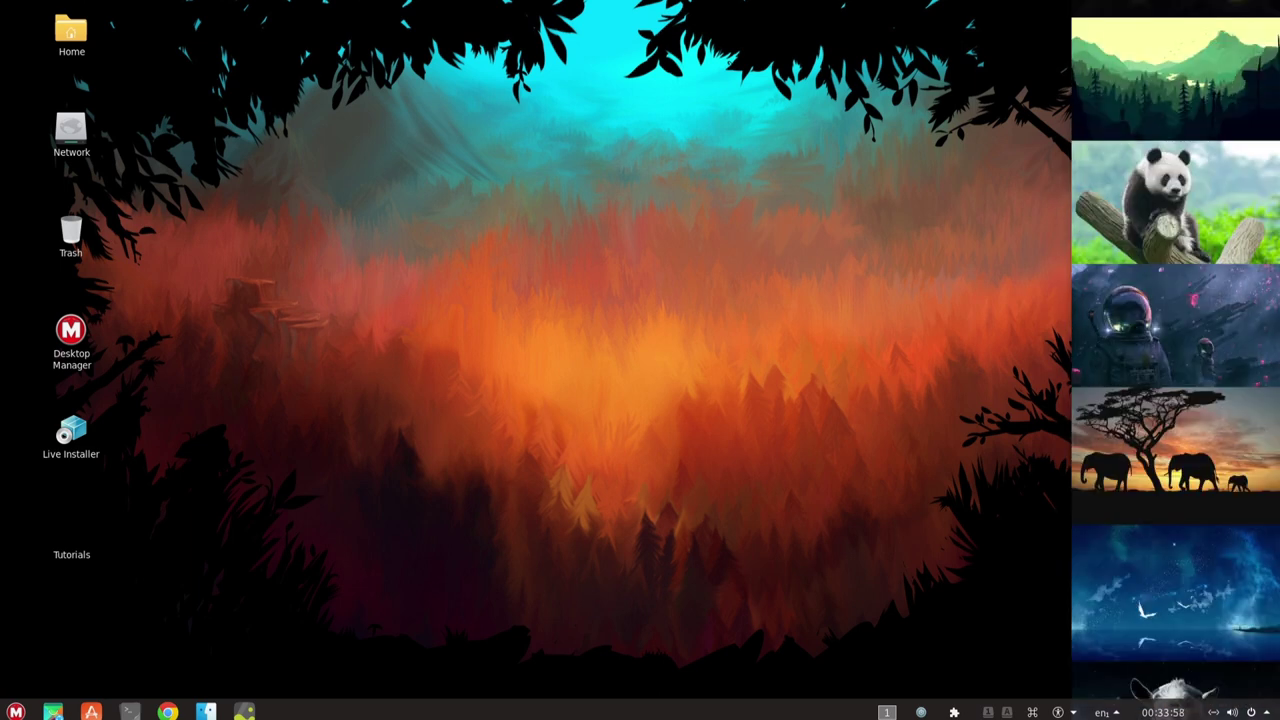
pyautogui.scroll(-4, 1175, 360)
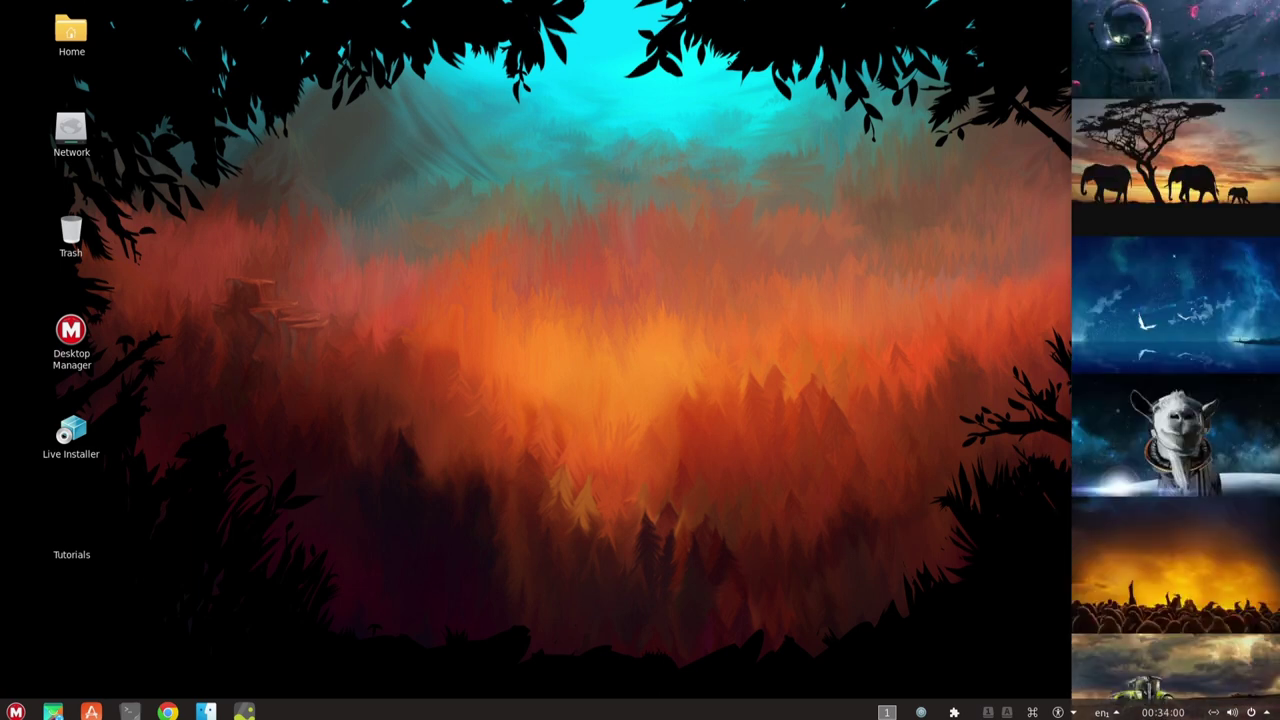
pyautogui.scroll(-2, 1175, 360)
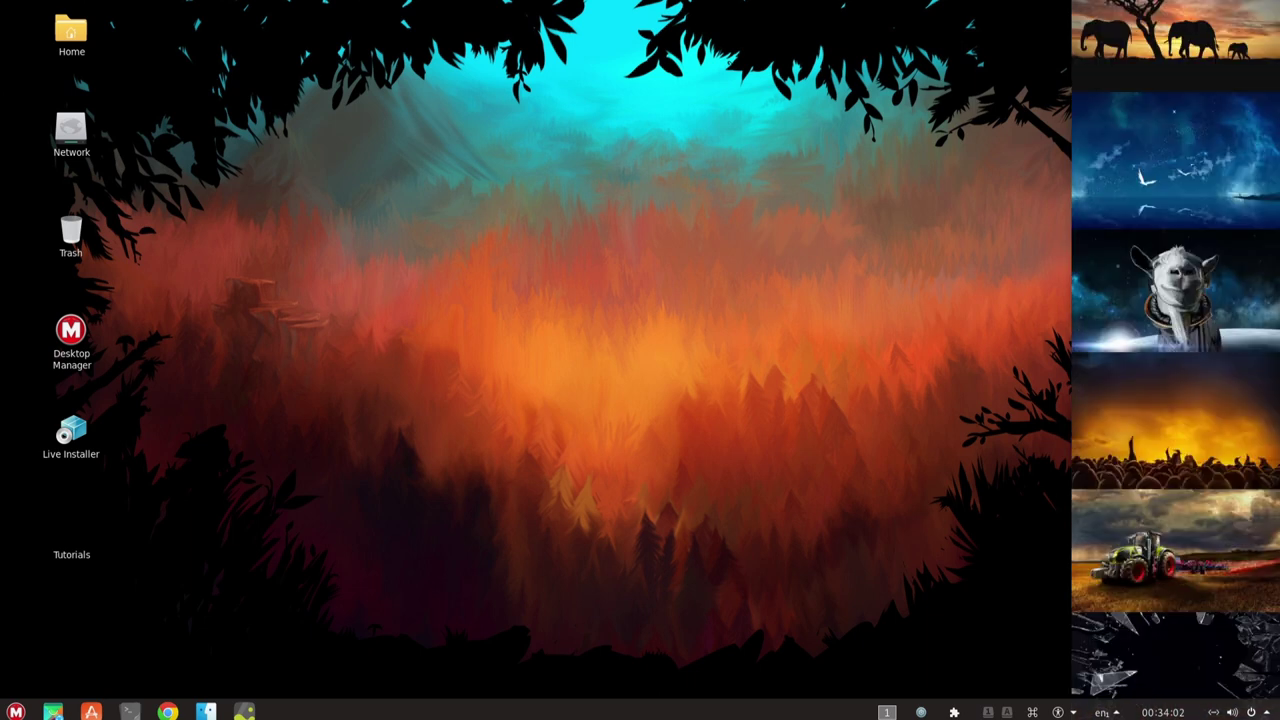
pyautogui.scroll(-3, 1175, 360)
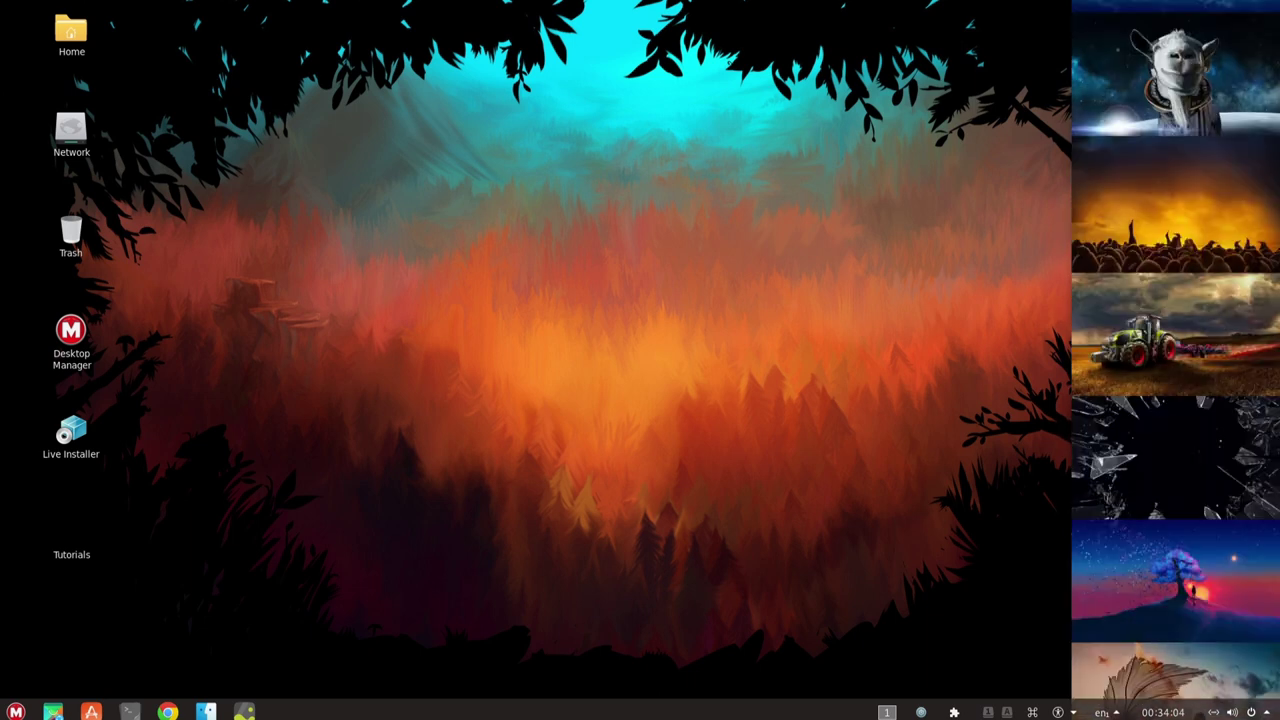
pyautogui.scroll(-4, 1175, 360)
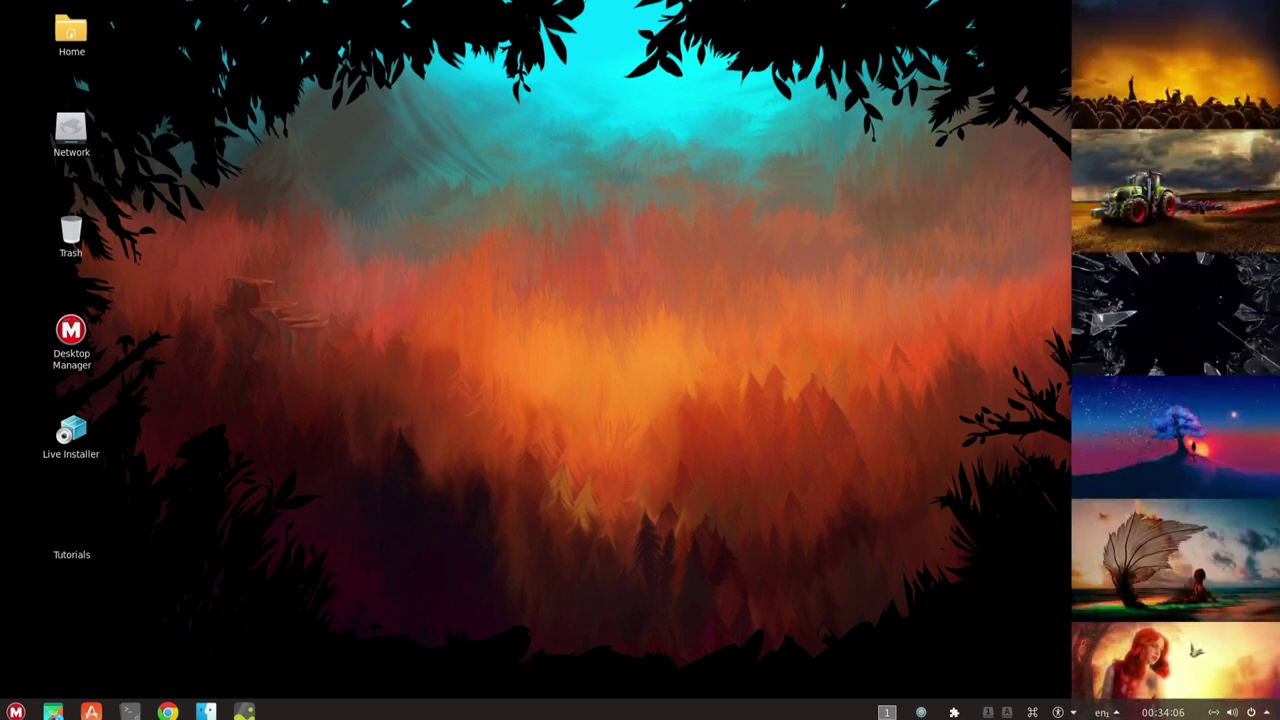
pyautogui.scroll(-5, 1175, 360)
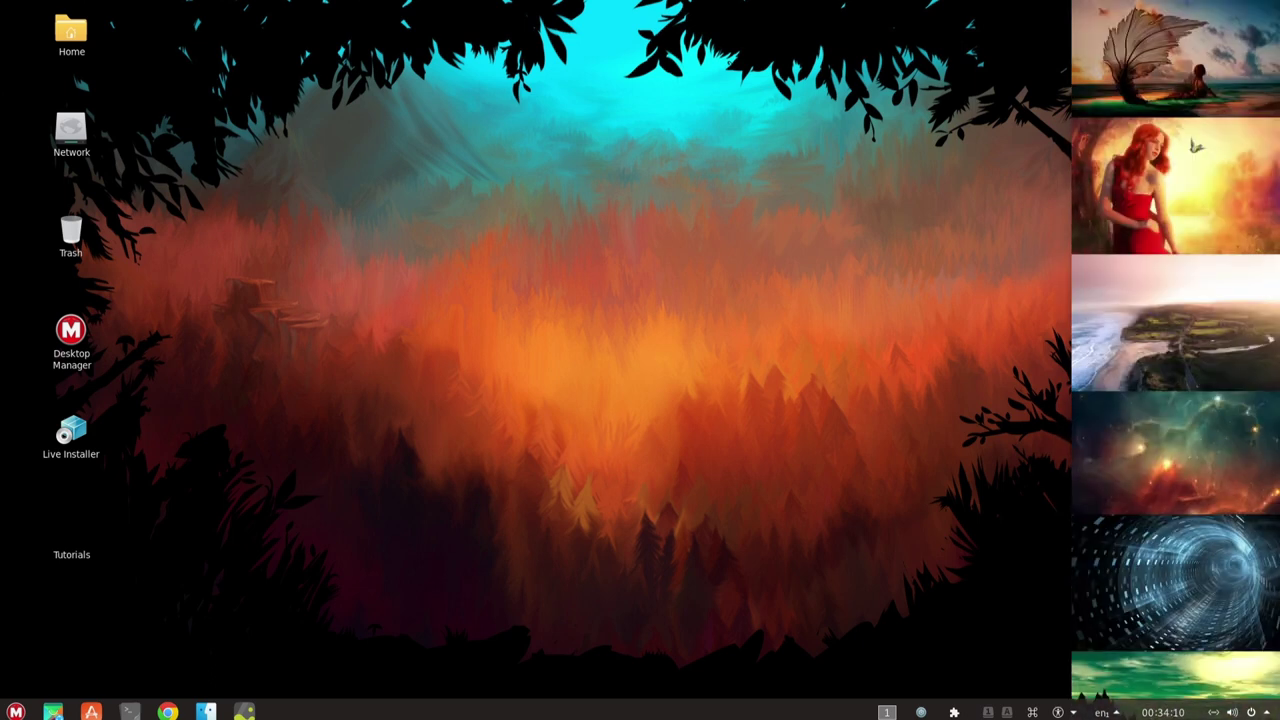
pyautogui.scroll(-7, 1175, 360)
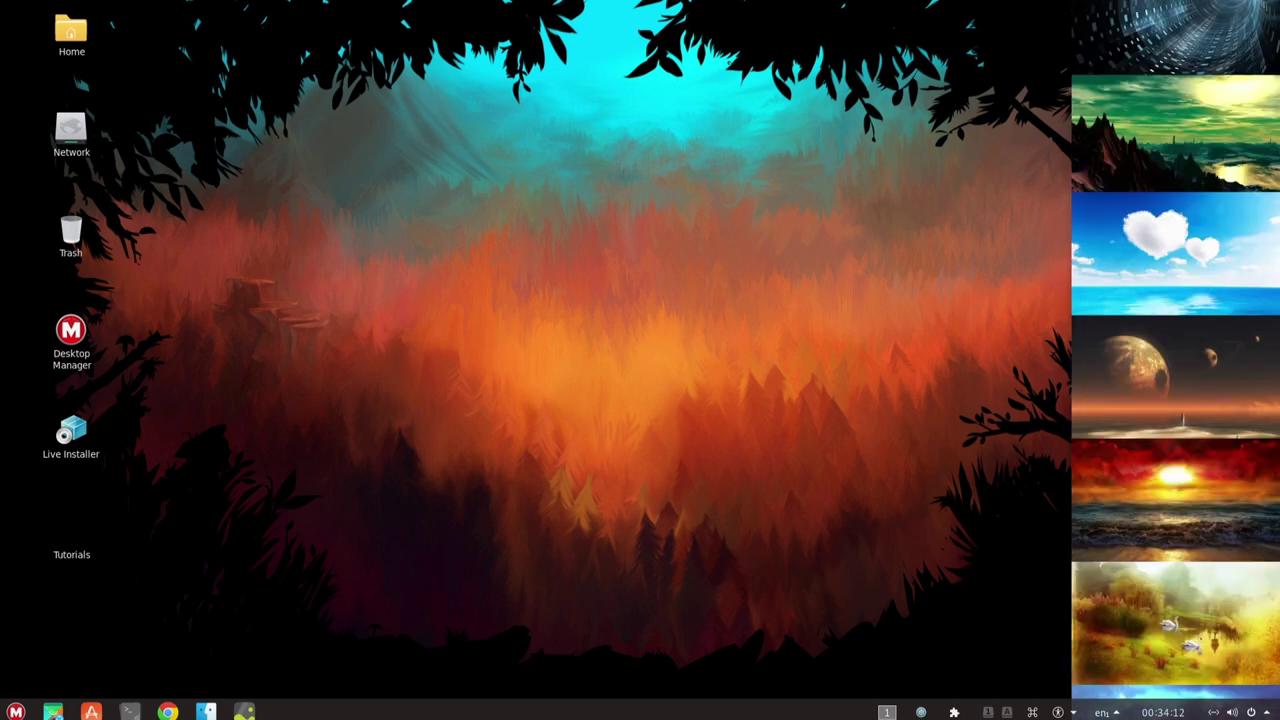
pyautogui.scroll(-1, 1175, 360)
pyautogui.scroll(-1, 1175, 360)
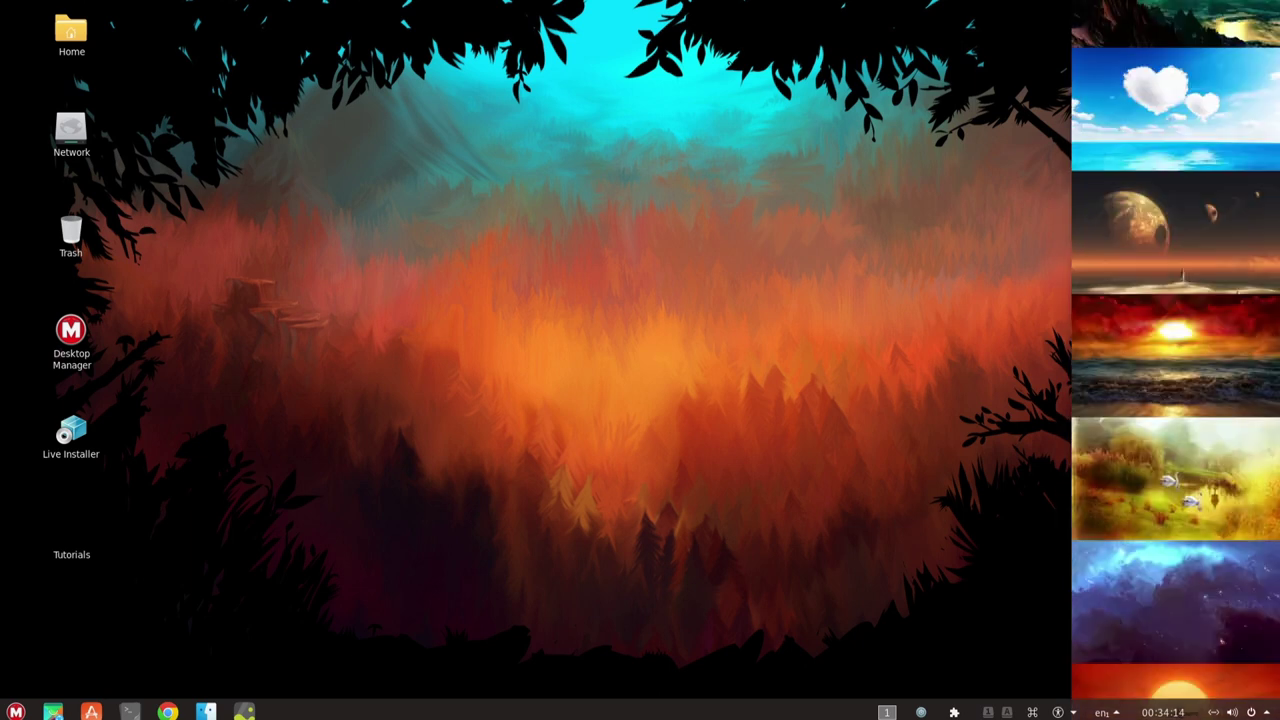
# Step: Try the planets, red sunset sea, swan pond and blue nebula wallpapers on the desktop, one after another
pyautogui.click(1175, 232)
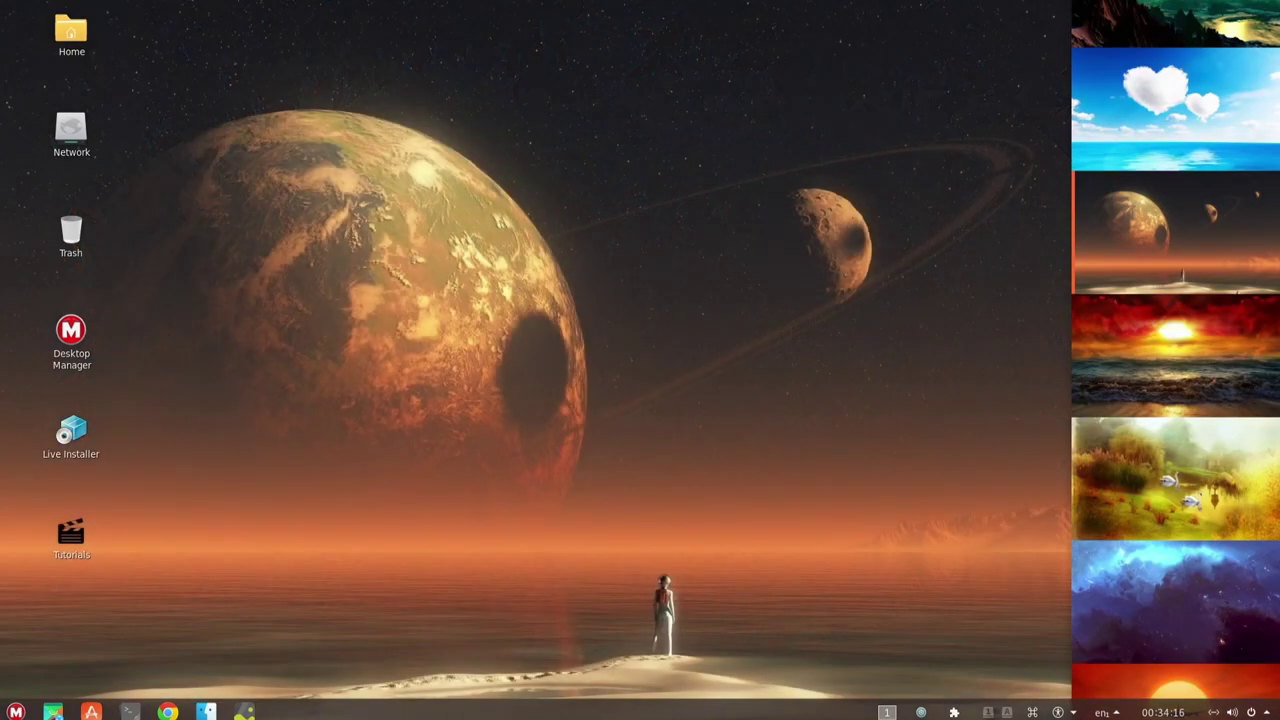
pyautogui.click(1175, 355)
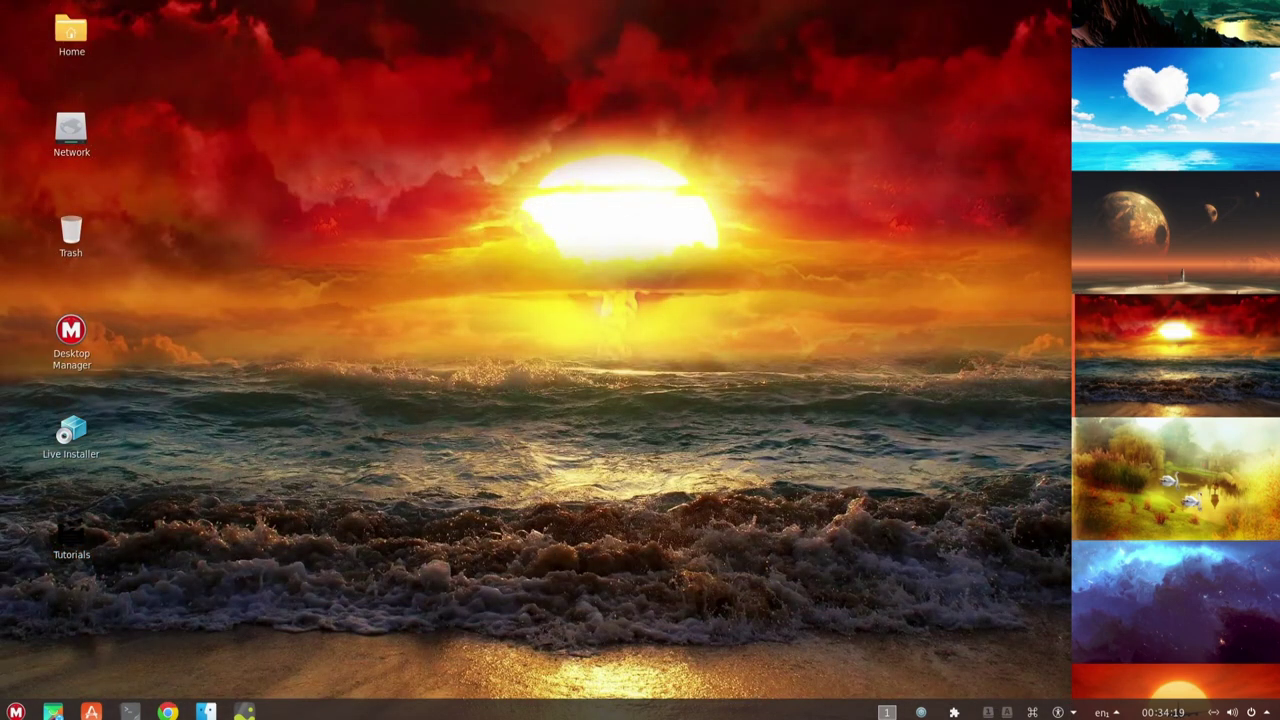
pyautogui.click(1175, 478)
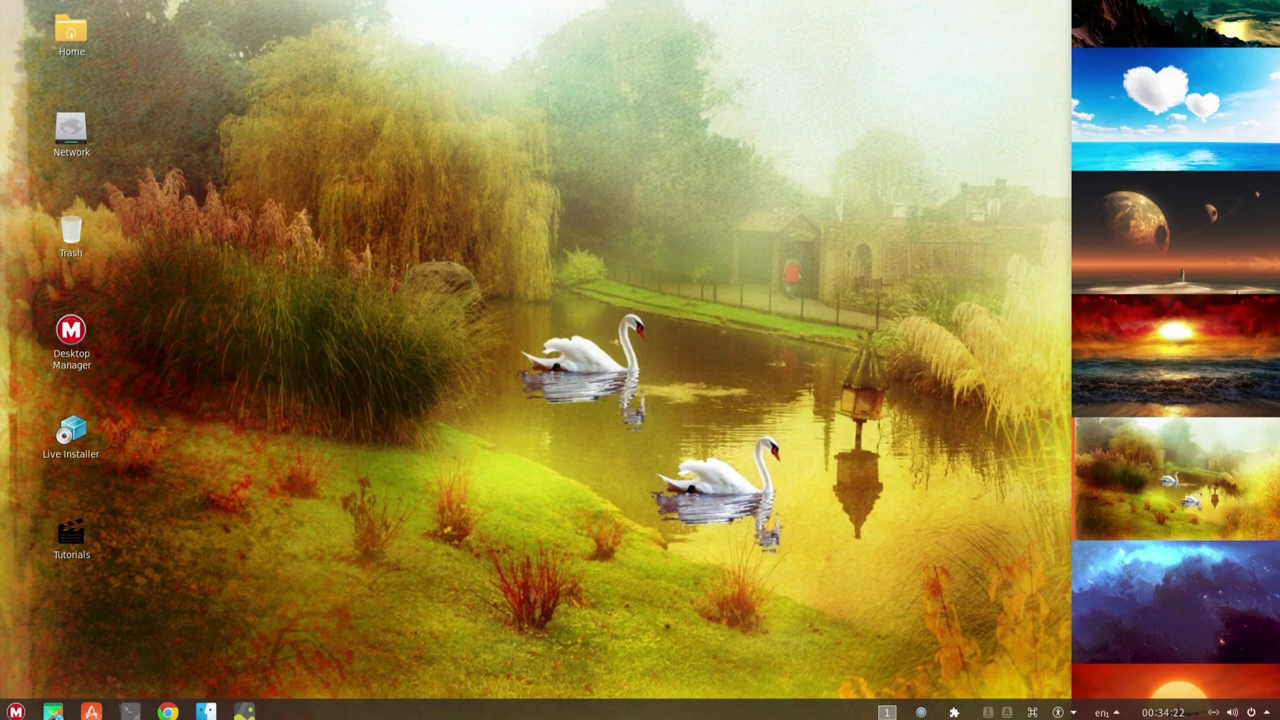
pyautogui.click(1175, 601)
# Step: Try the airplane-over-pier, dark cat and green spaceship wallpapers, and switch back to the cat
pyautogui.scroll(-3, 1175, 601)
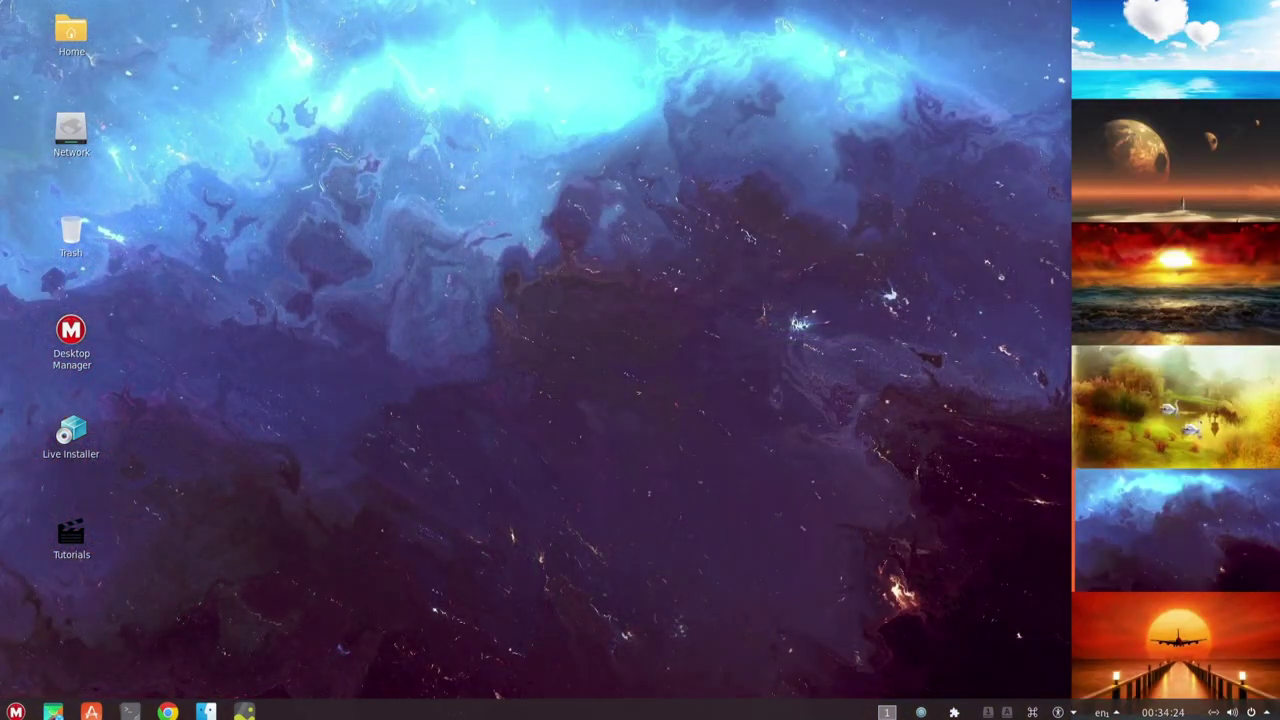
pyautogui.click(1175, 508)
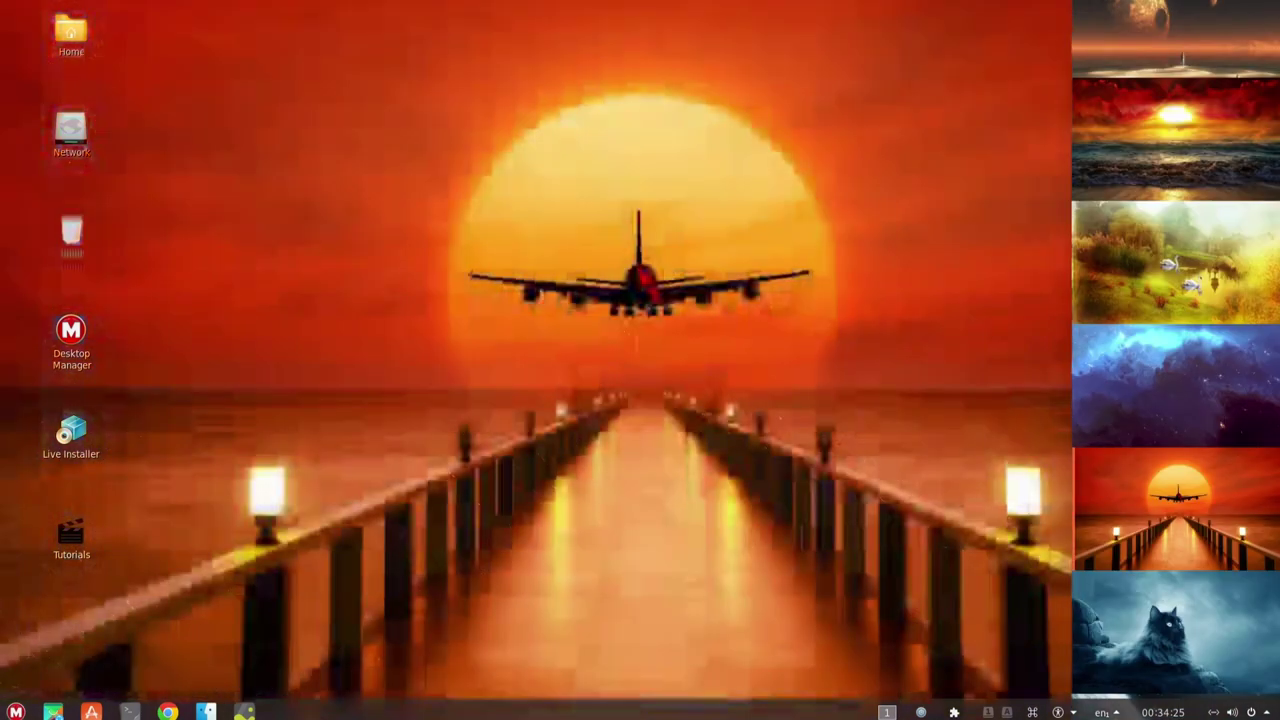
pyautogui.scroll(-1, 1175, 360)
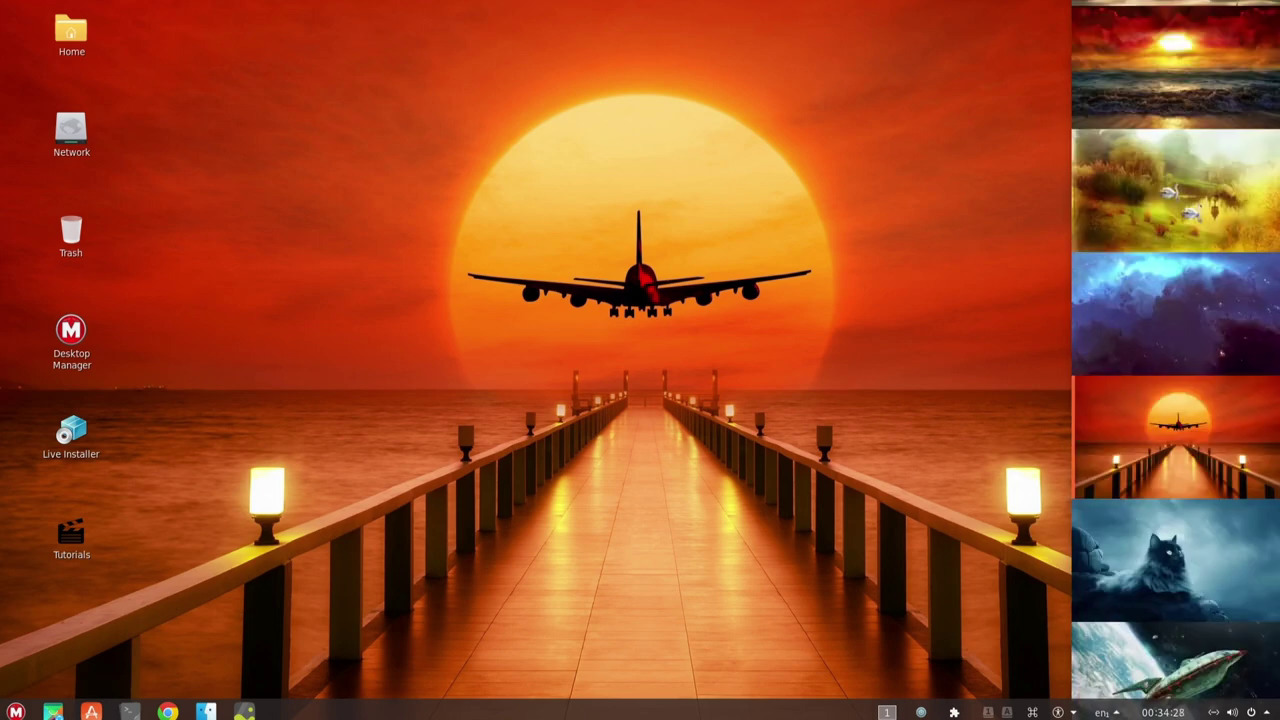
pyautogui.click(1175, 560)
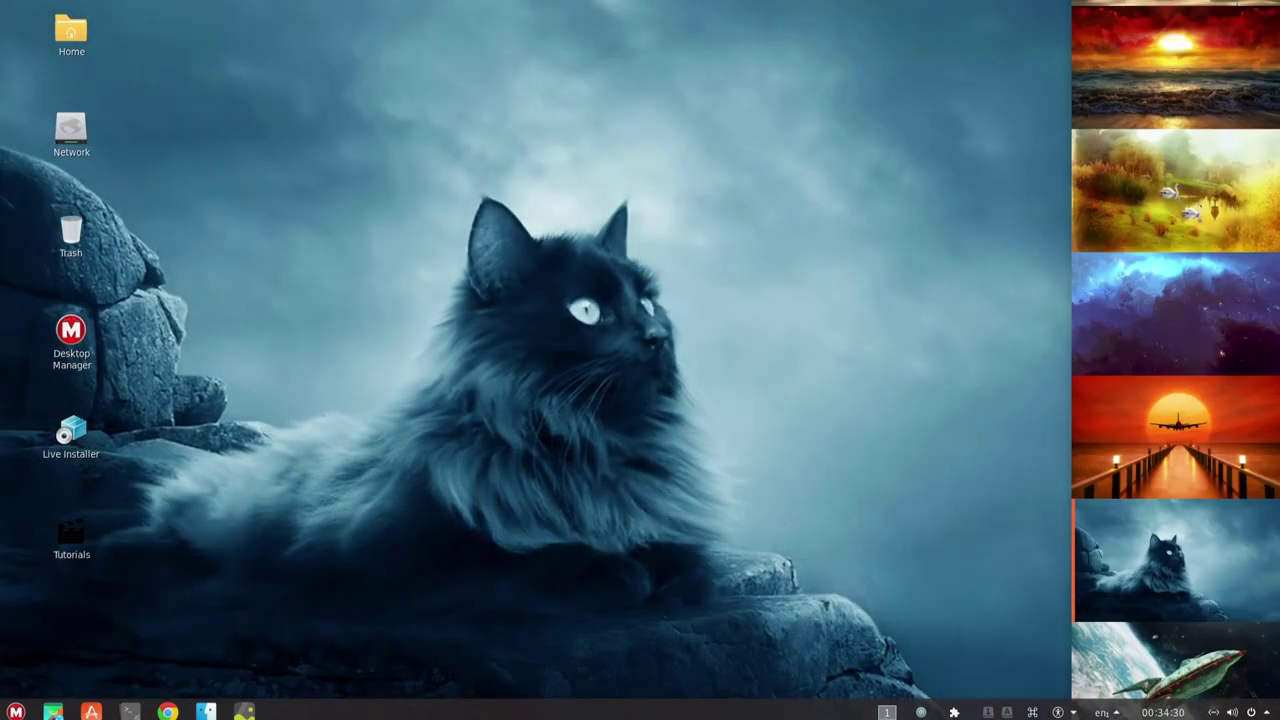
pyautogui.scroll(-1, 1175, 360)
pyautogui.click(1175, 610)
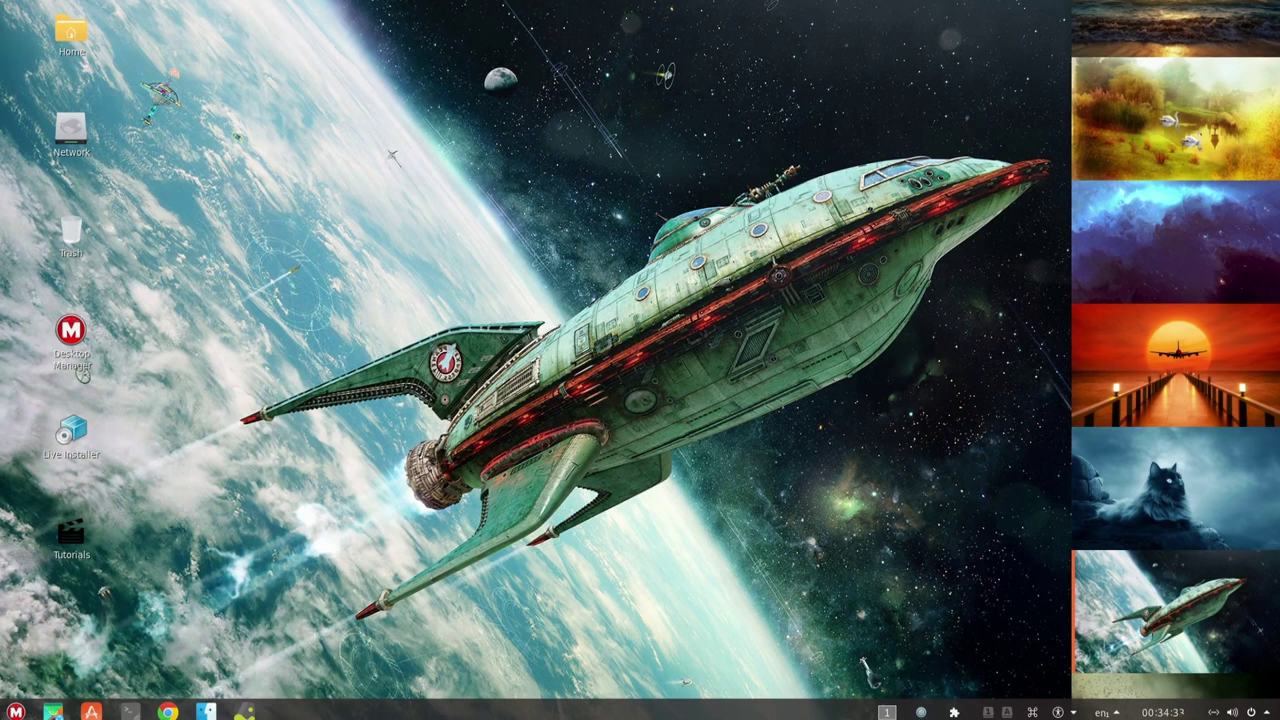
pyautogui.click(1175, 488)
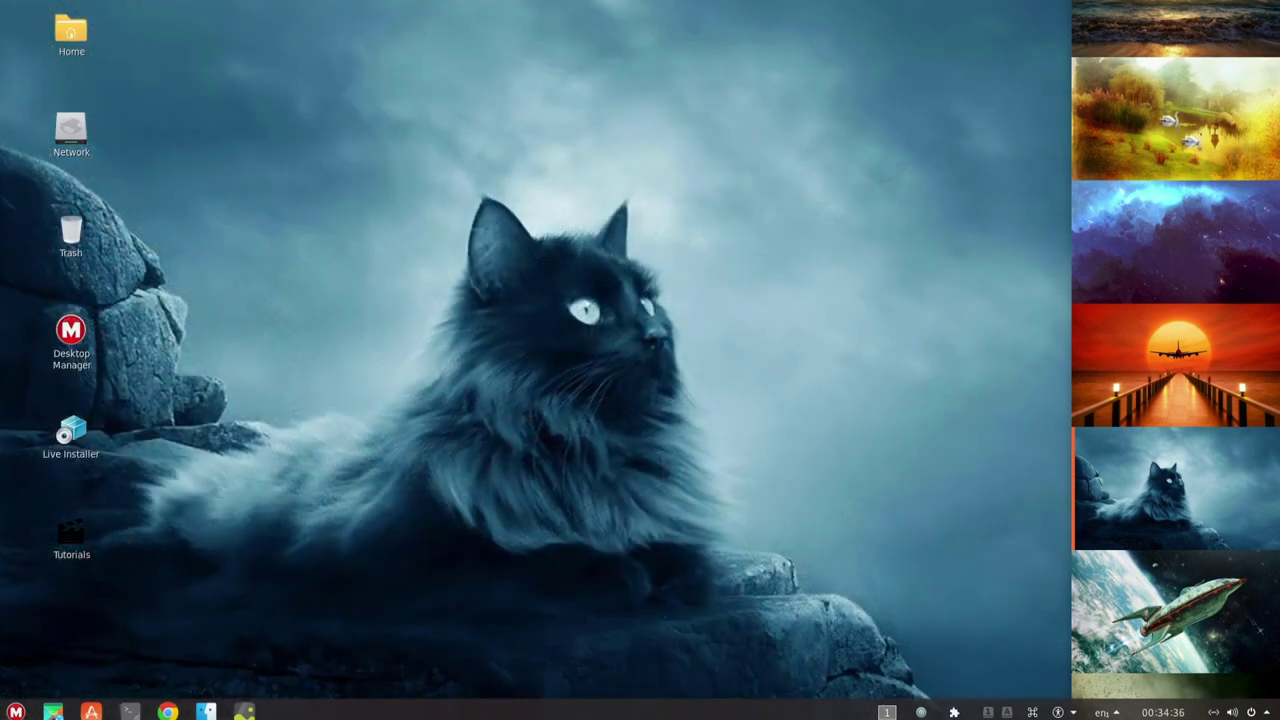
# Step: Try the torn paper plane wallpaper, and open and dismiss the desktop's context options
pyautogui.scroll(-3, 1175, 360)
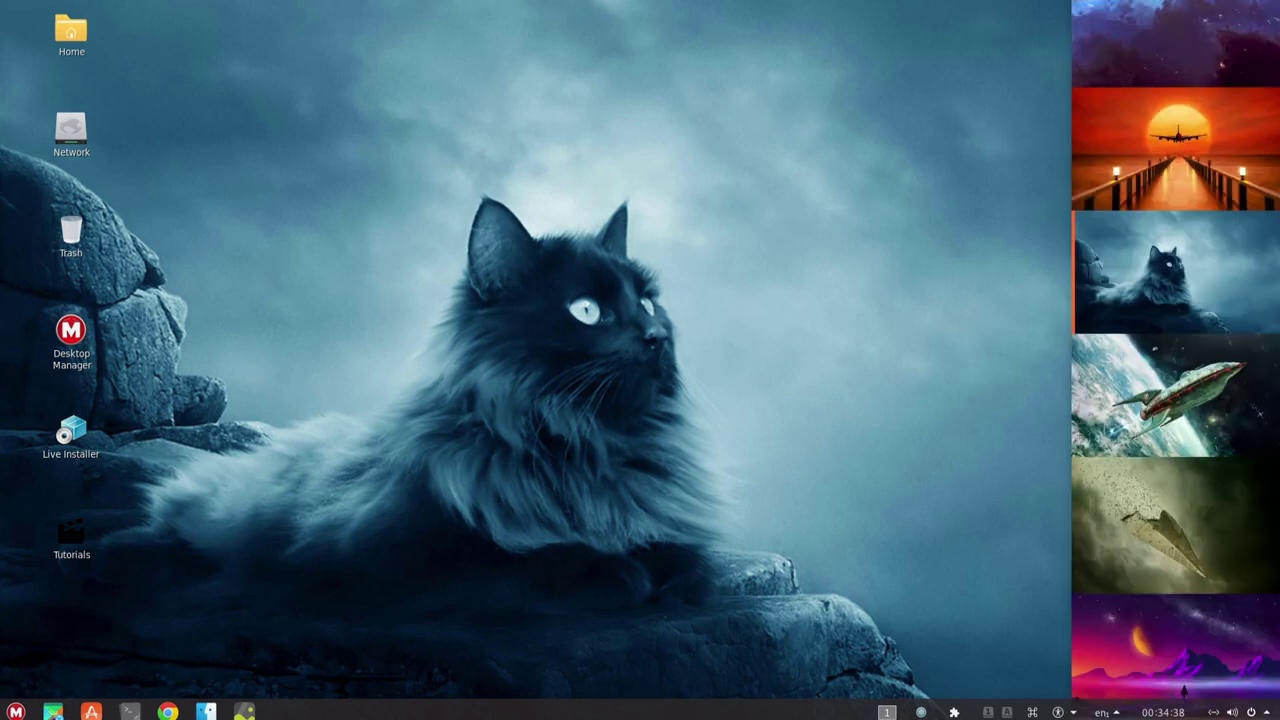
pyautogui.click(1175, 526)
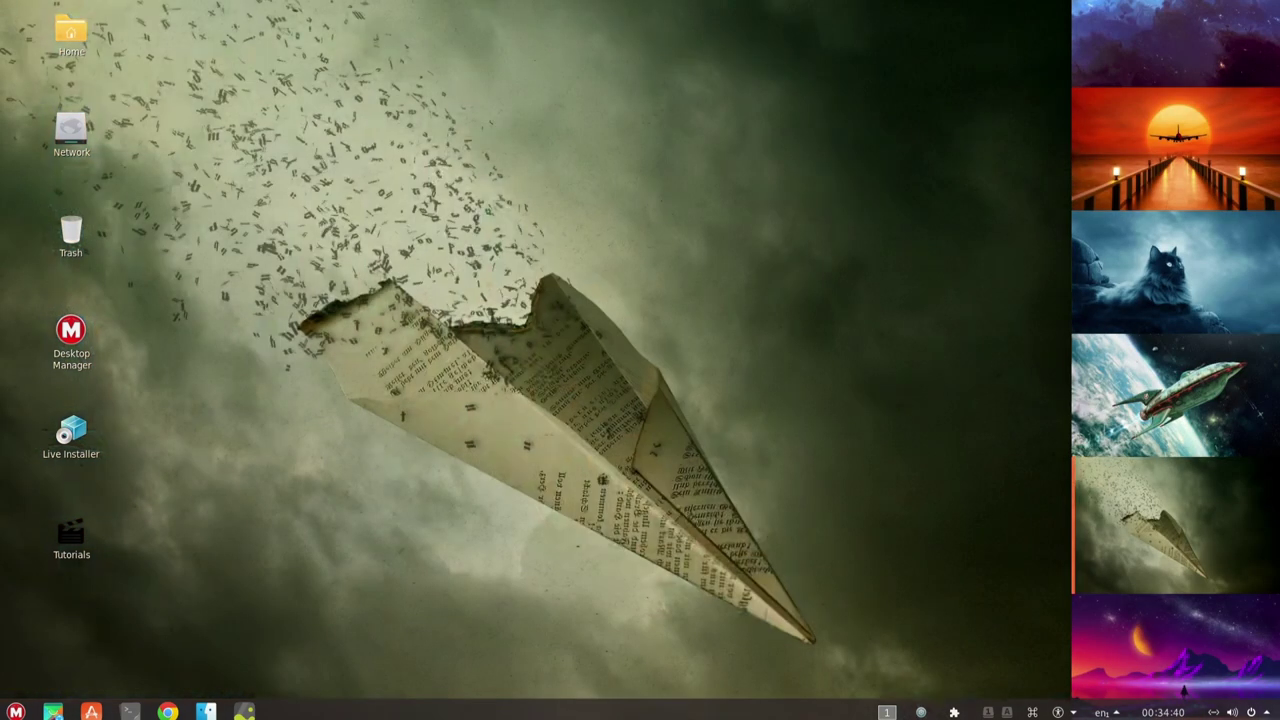
pyautogui.rightClick(906, 183)
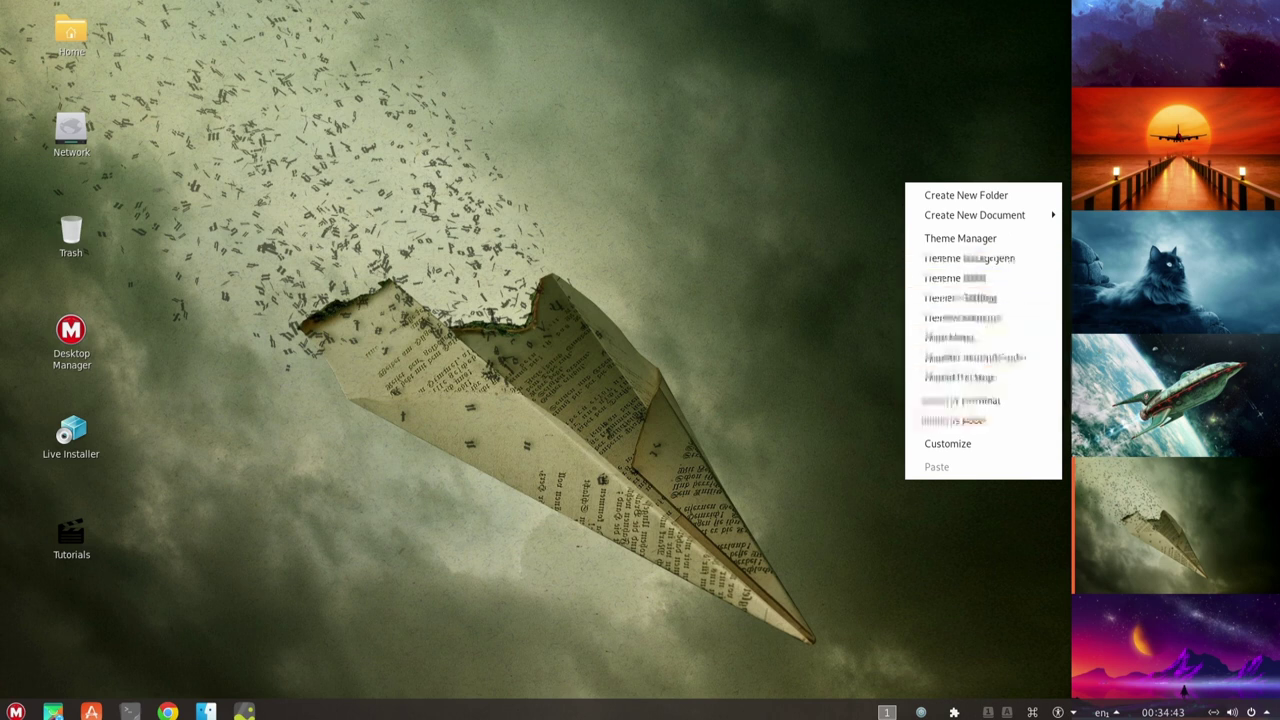
pyautogui.press('Escape')
# Step: Look further through the wallpapers and try the green-glowing armored warrior in the garden
pyautogui.scroll(1, 1185, 690)
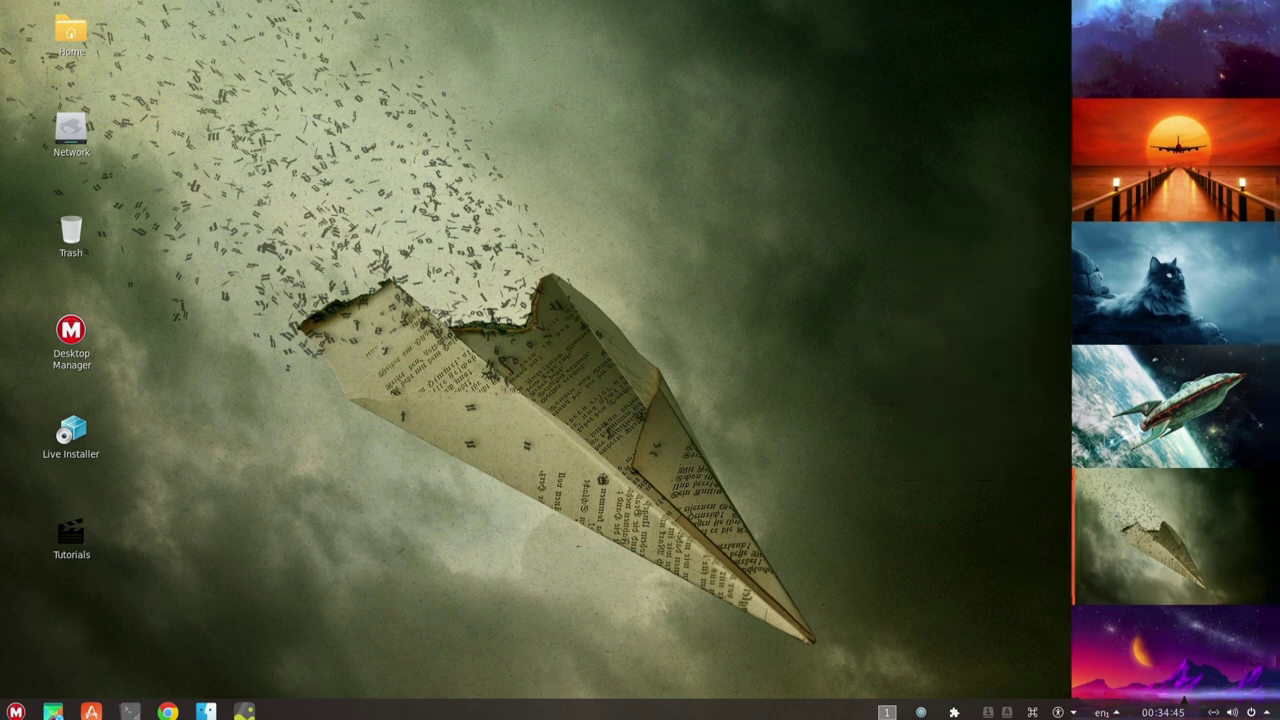
pyautogui.scroll(3, 1185, 690)
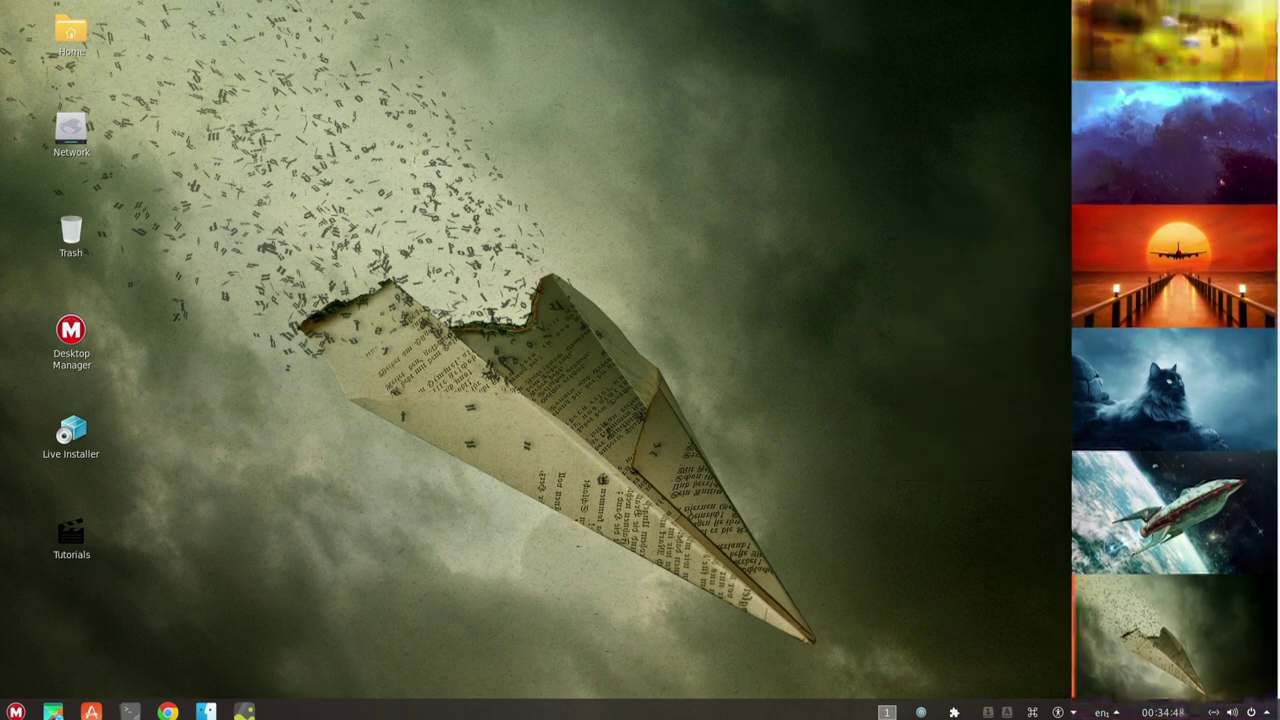
pyautogui.scroll(-10, 1175, 360)
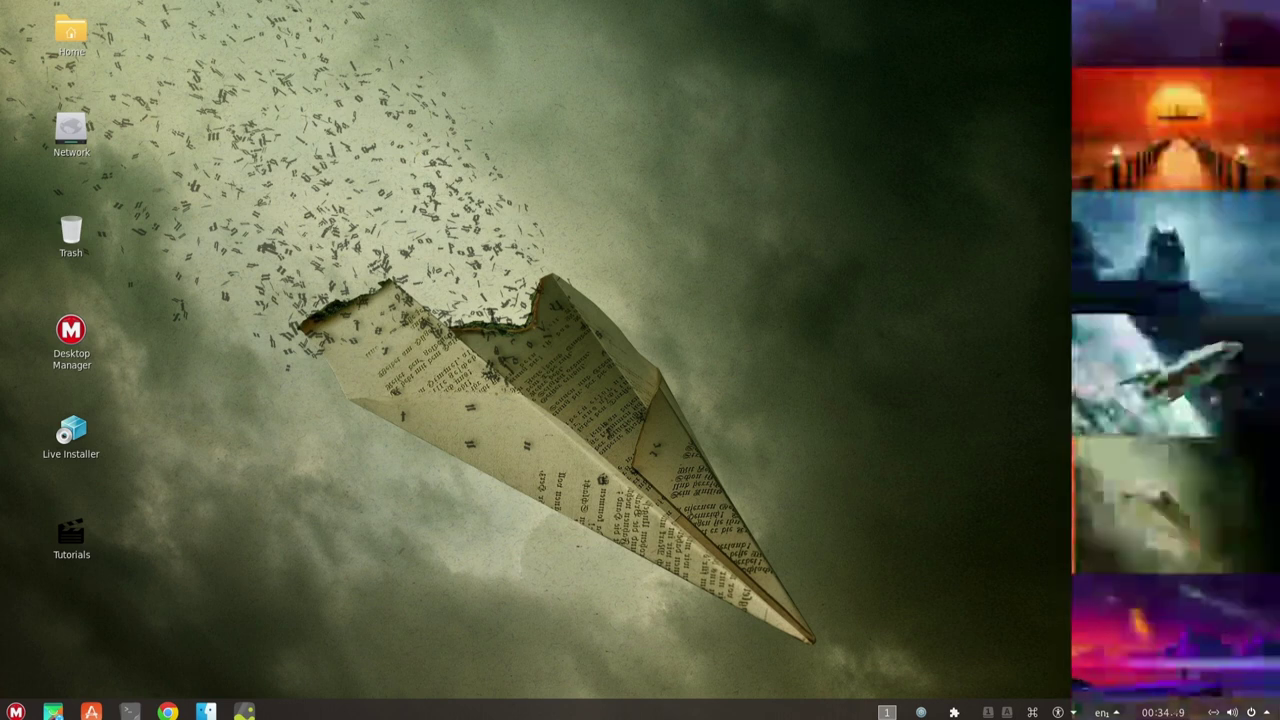
pyautogui.scroll(-4, 1175, 442)
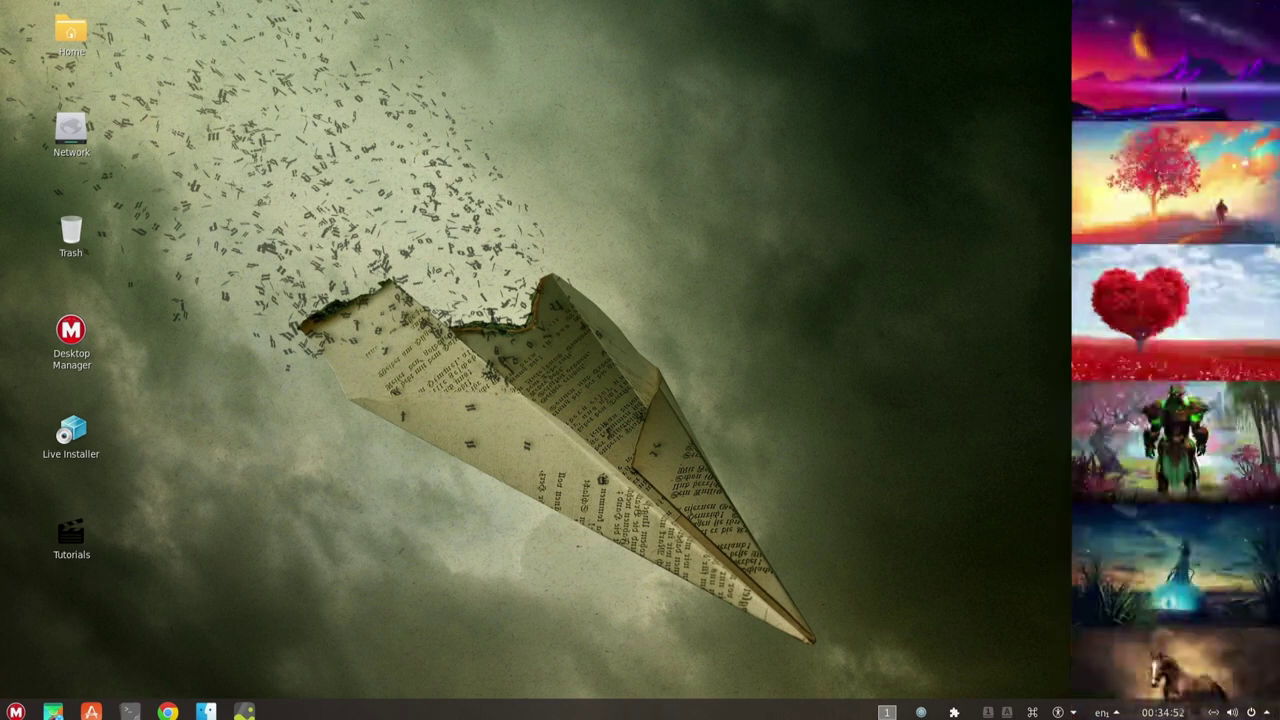
pyautogui.click(1175, 442)
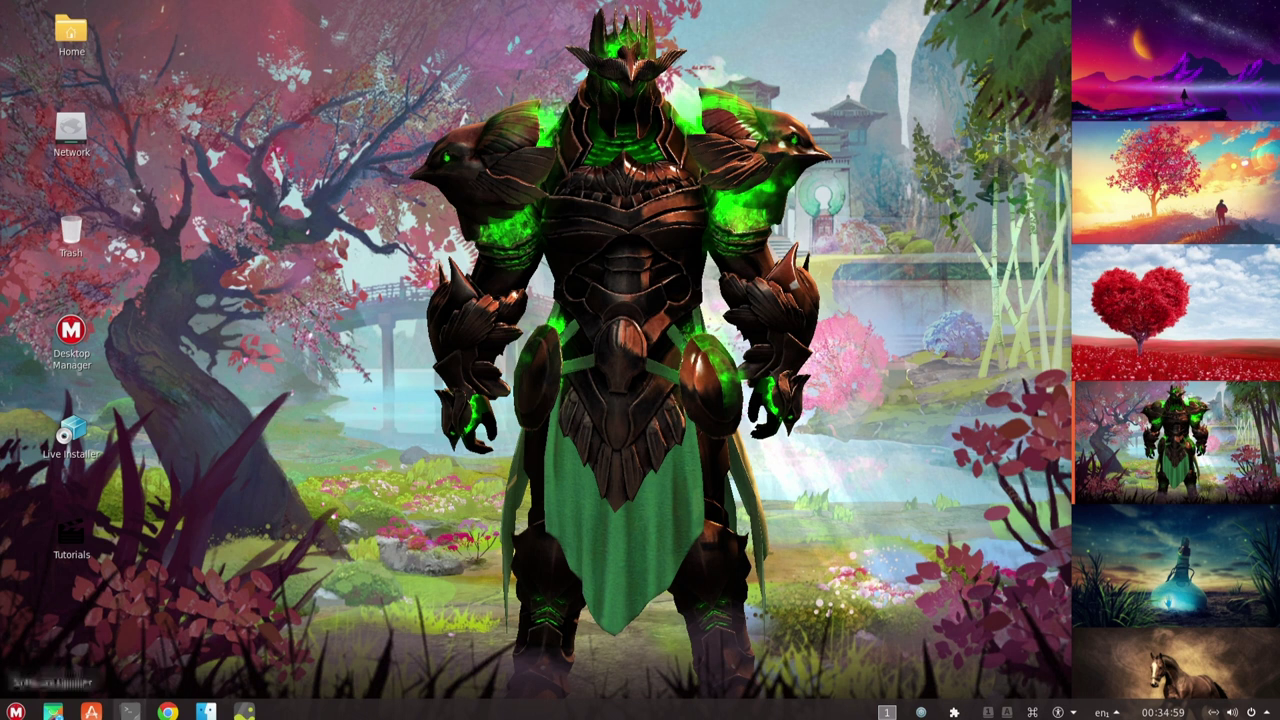
# Step: Set the purple mountain wallpaper with the orange crescent planet as the background, and close the wallpaper chooser
pyautogui.click(16, 712)
pyautogui.click(16, 712)
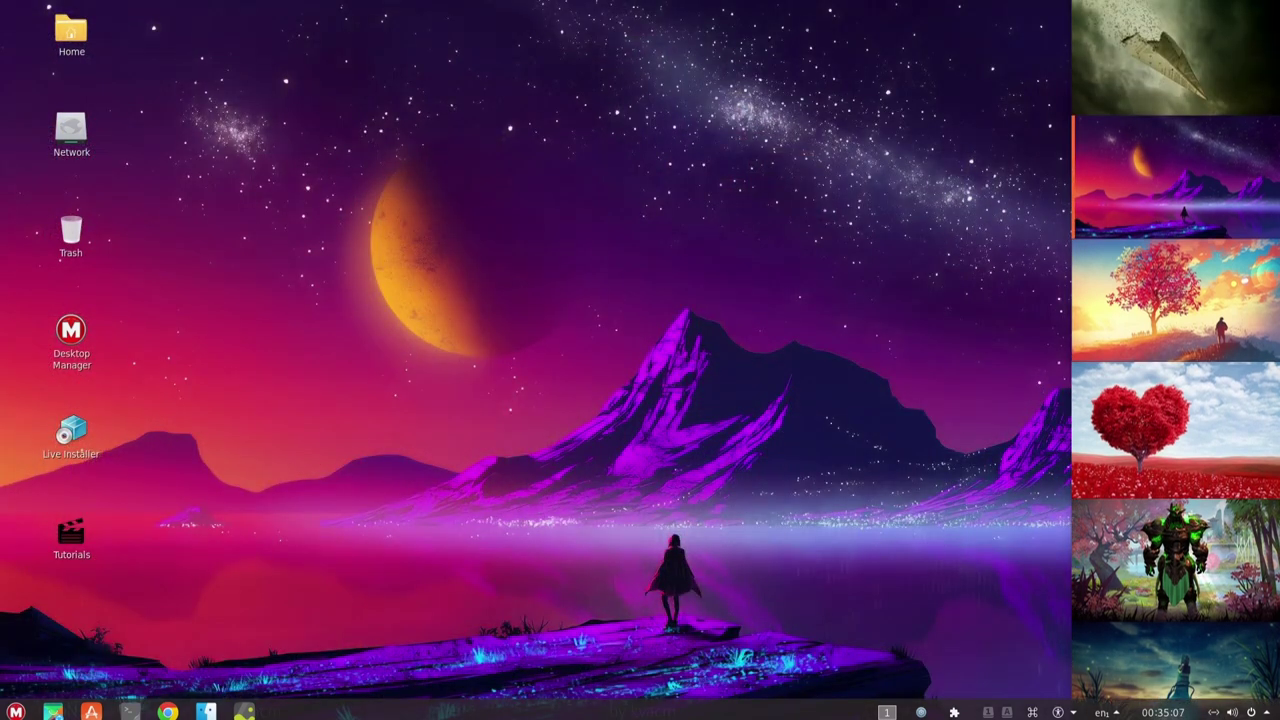
pyautogui.rightClick(1162, 228)
pyautogui.moveTo(1162, 241)
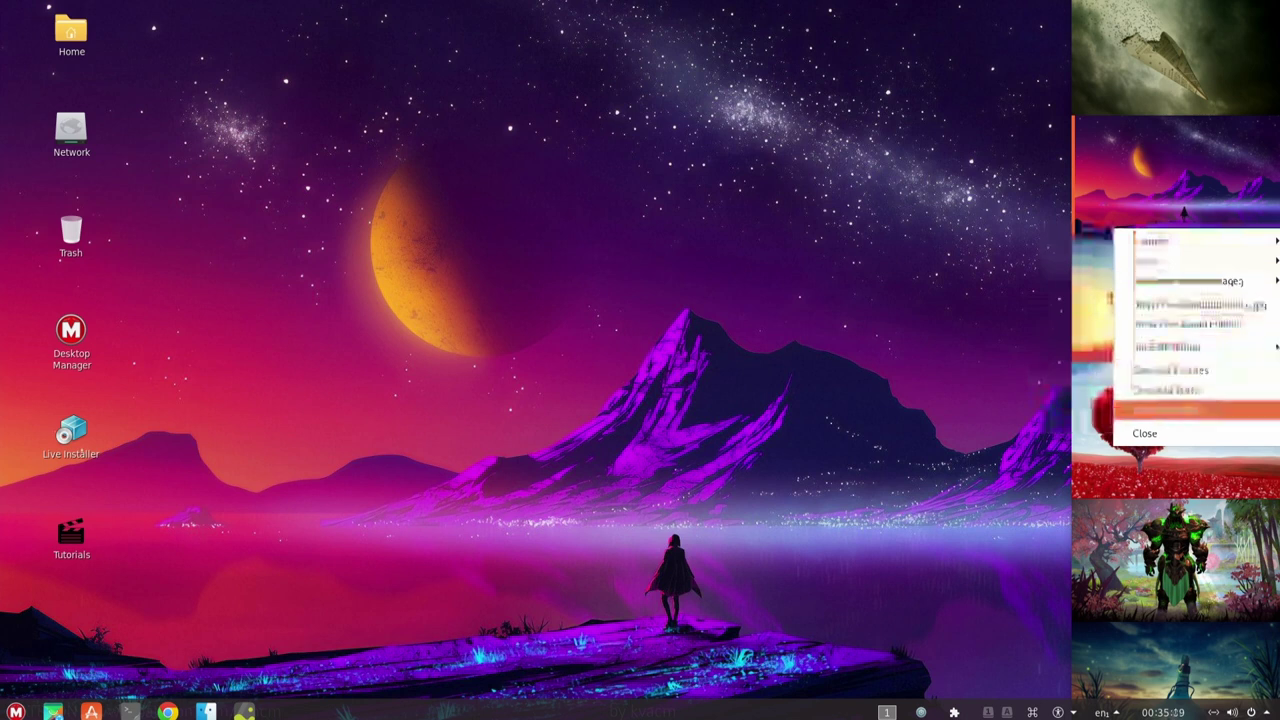
pyautogui.click(1145, 433)
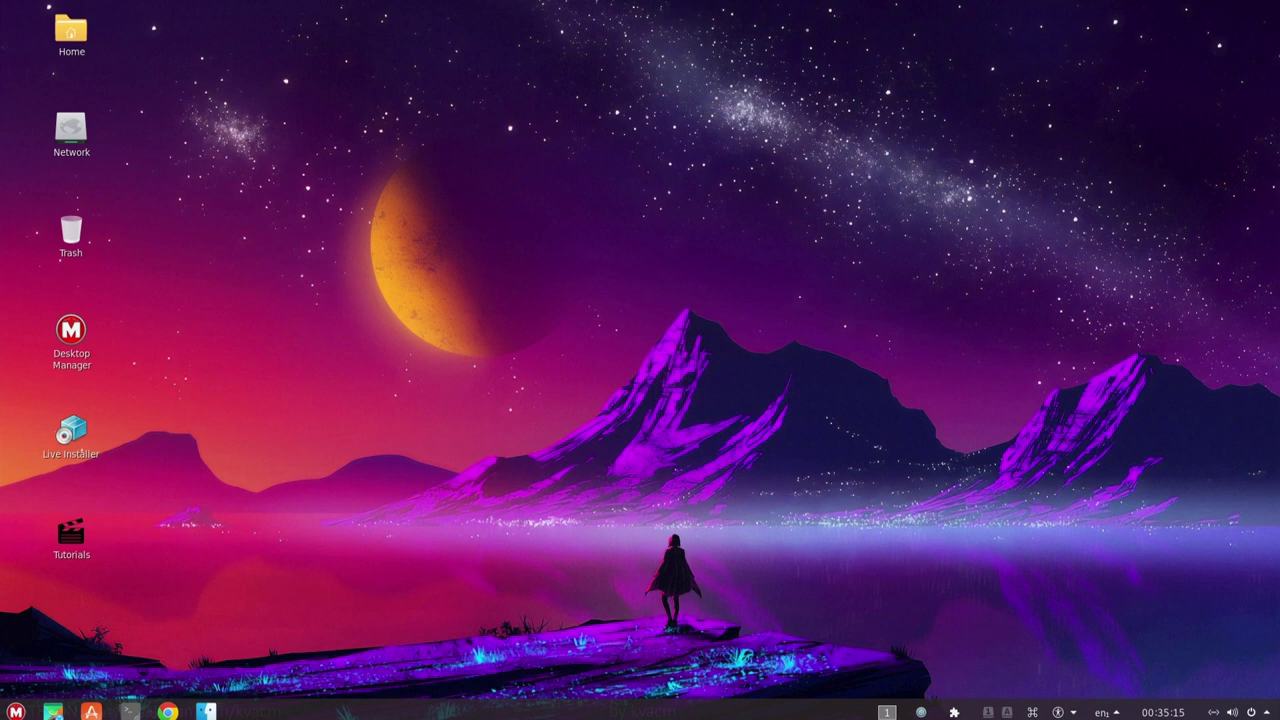
# Step: Open the desktop's Customize options to bring up the current monitor's layout settings
pyautogui.rightClick(633, 262)
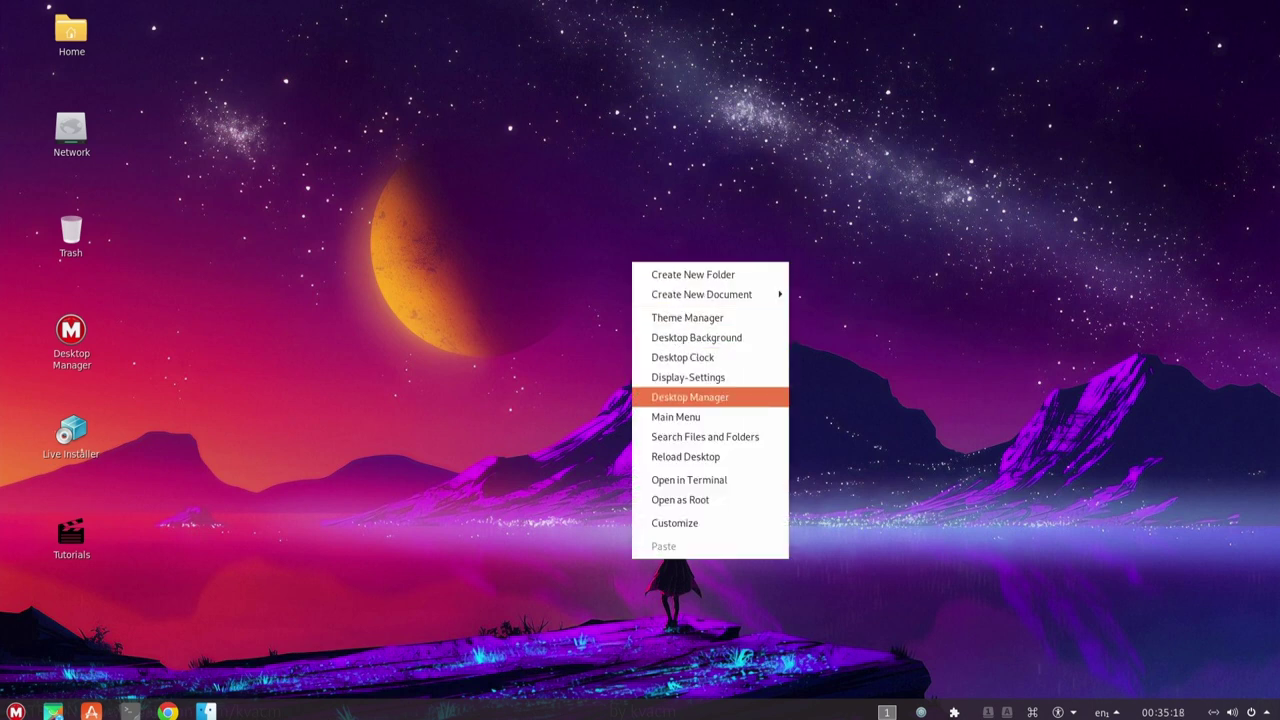
pyautogui.press('Down')
pyautogui.press('Down')
pyautogui.press('Down')
pyautogui.press('Down')
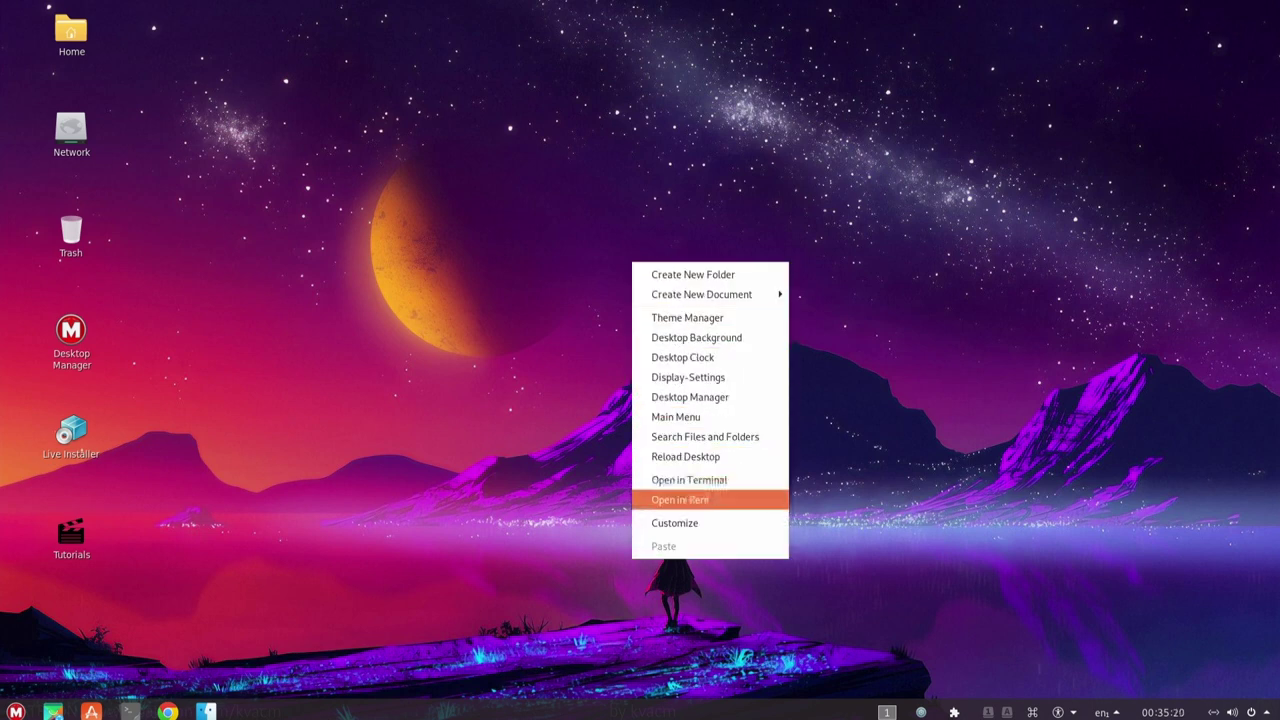
pyautogui.press('Down')
pyautogui.press('Down')
pyautogui.press('Return')
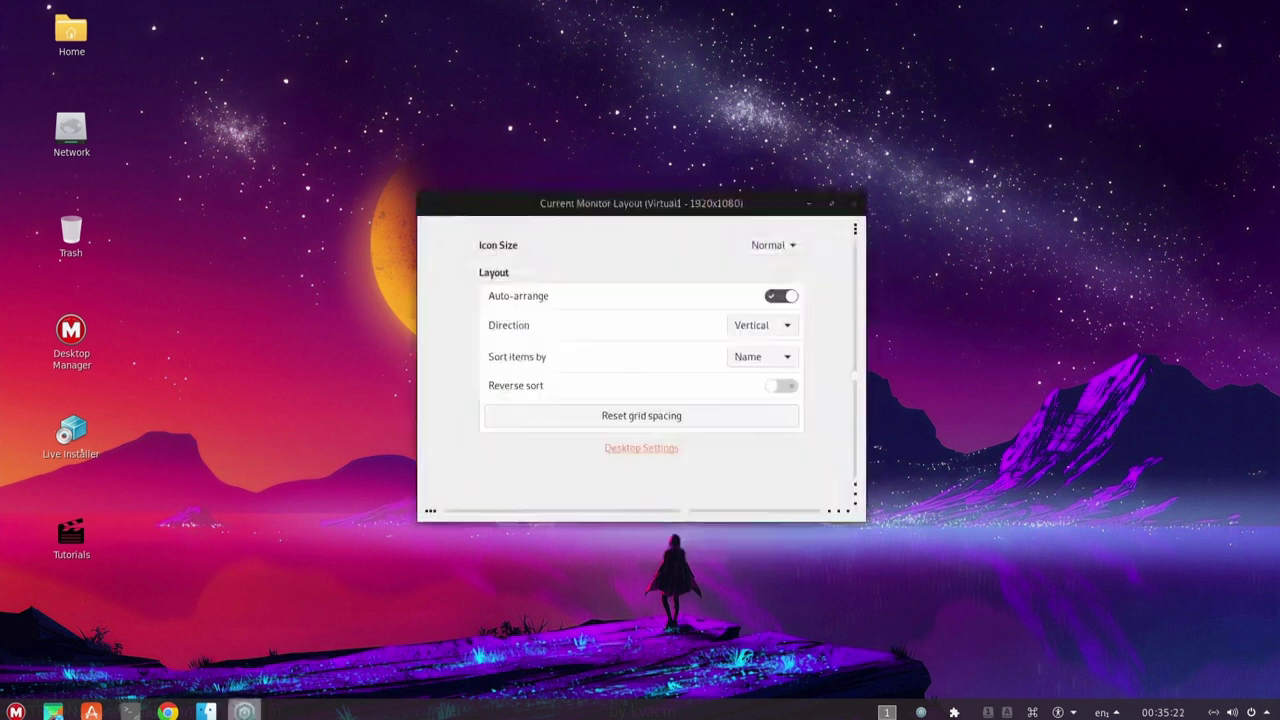
# Step: Look over the desktop icon size, arrangement direction and sorting settings, and close the layout window
pyautogui.press('Tab')
pyautogui.press('Tab')
pyautogui.press('Tab')
pyautogui.press('Tab')
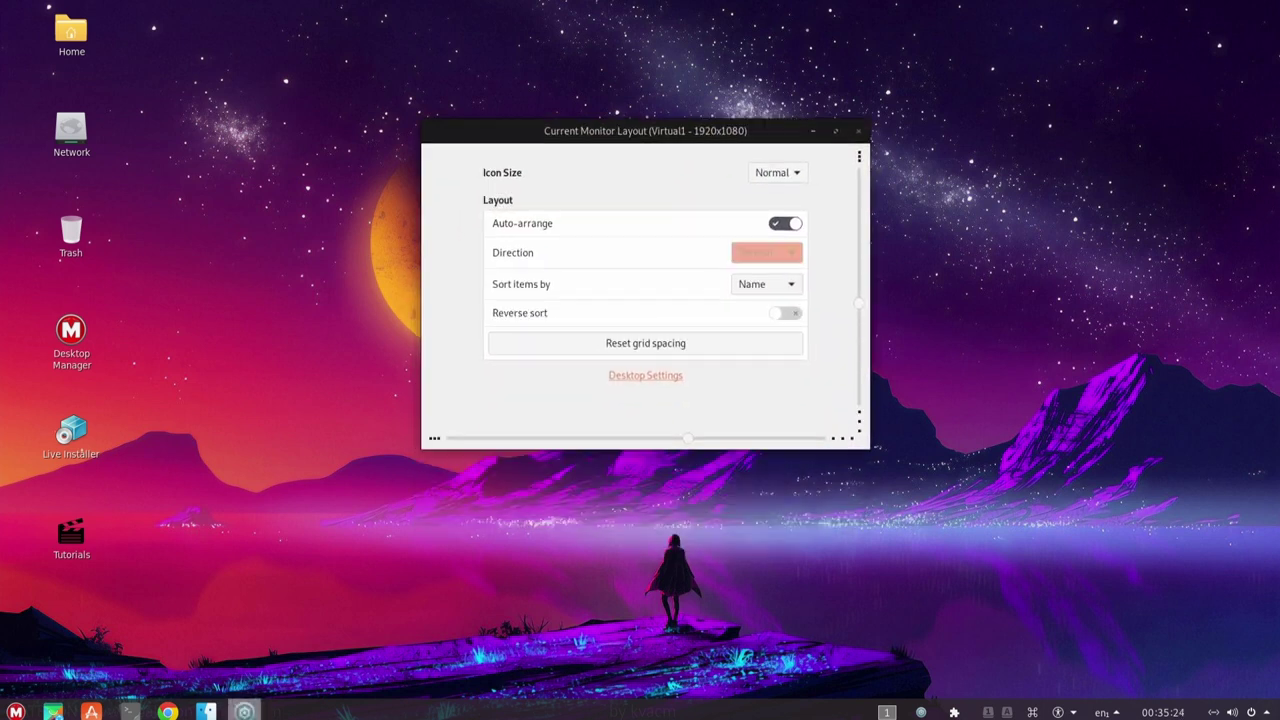
pyautogui.press('Tab')
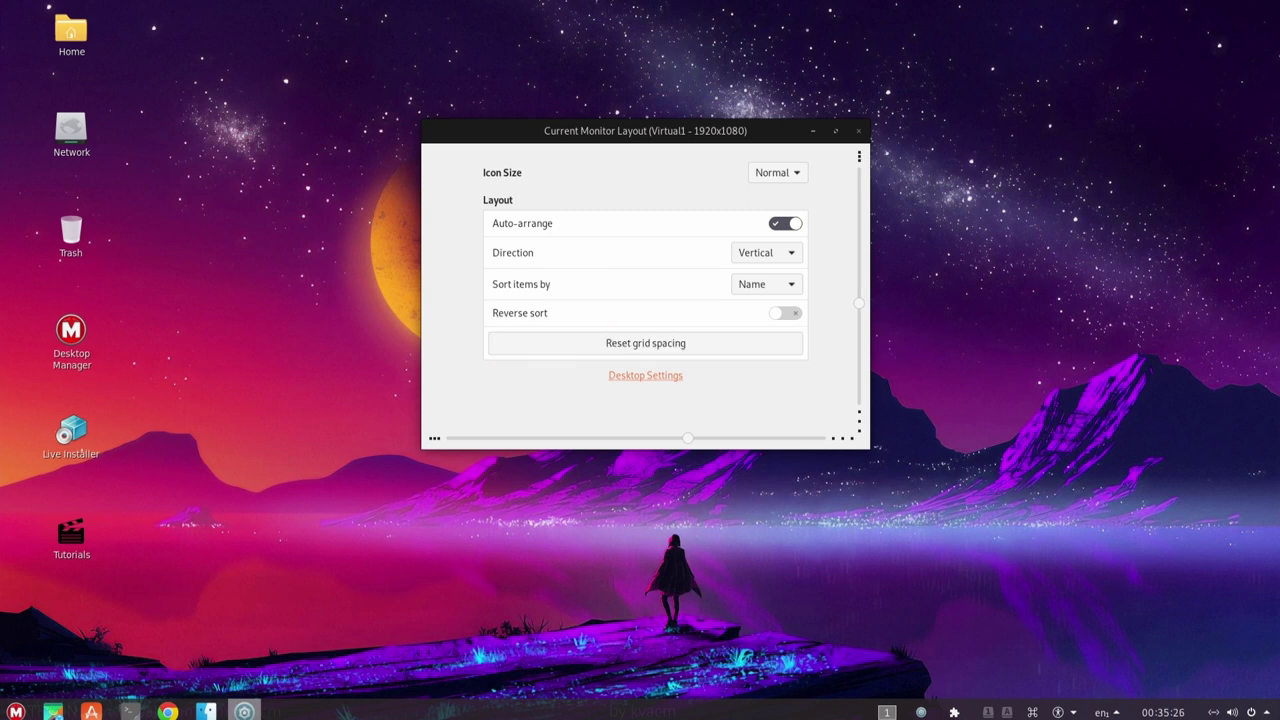
pyautogui.press('Tab')
pyautogui.press('Return')
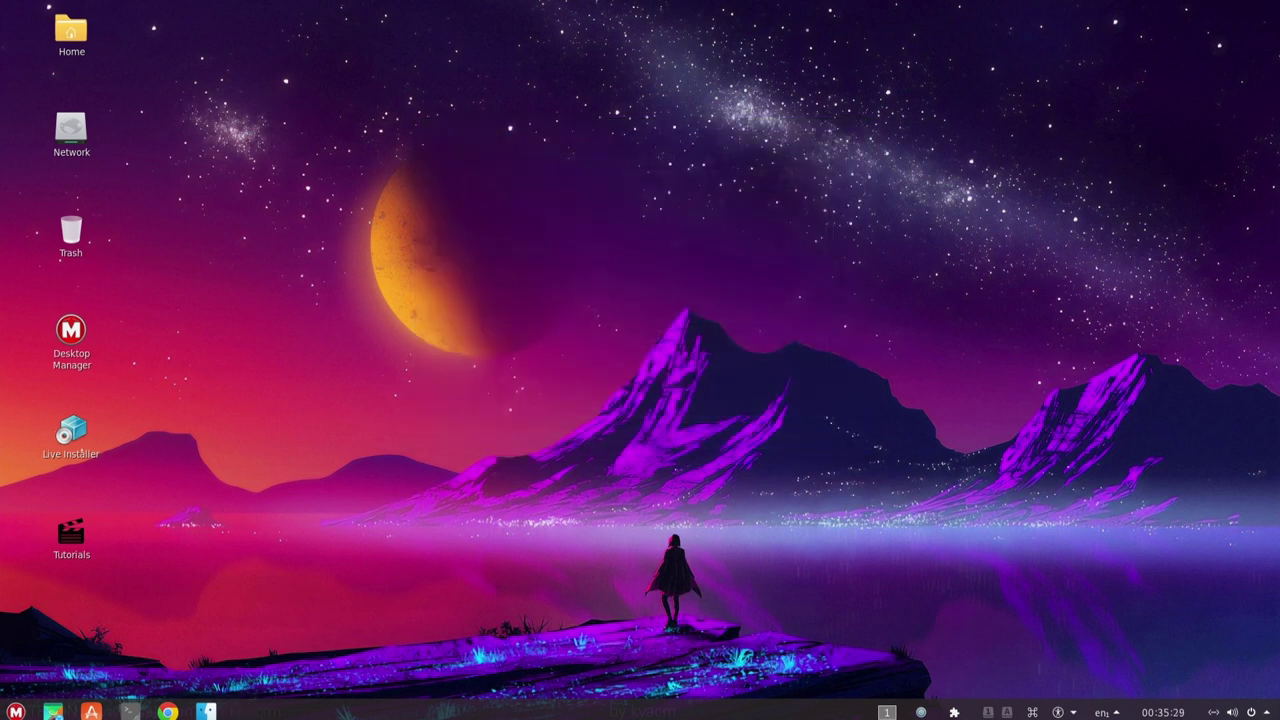
# Step: Bring up the wallpaper chooser from the Desktop Background options and try the teal half-skull and green rocky landscape wallpapers
pyautogui.rightClick(1094, 176)
pyautogui.click(1158, 252)
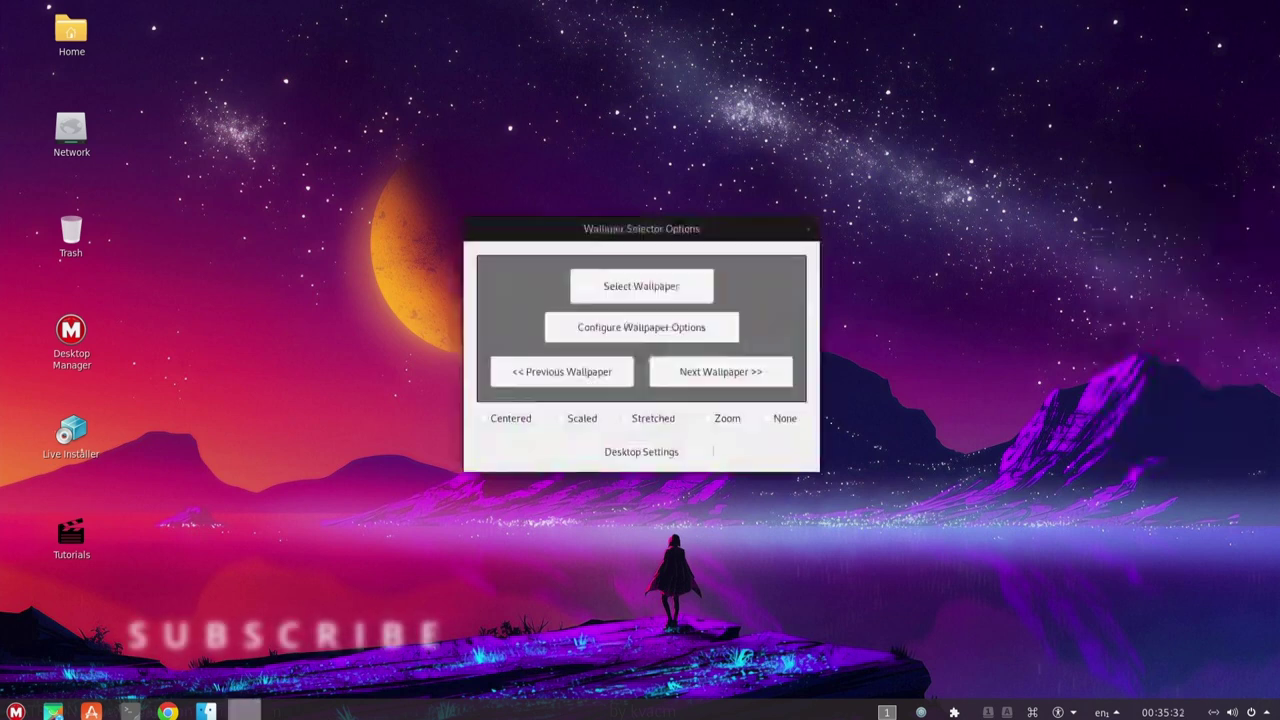
pyautogui.press('Tab')
pyautogui.press('Return')
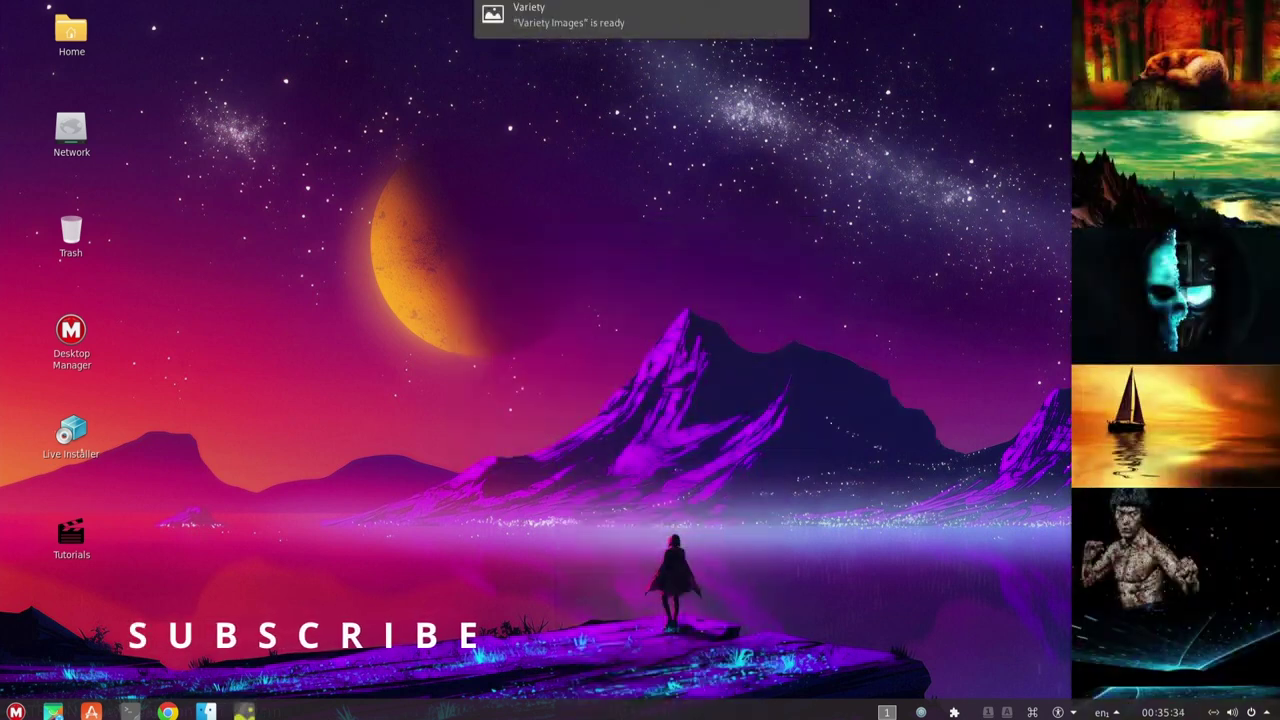
pyautogui.click(1173, 296)
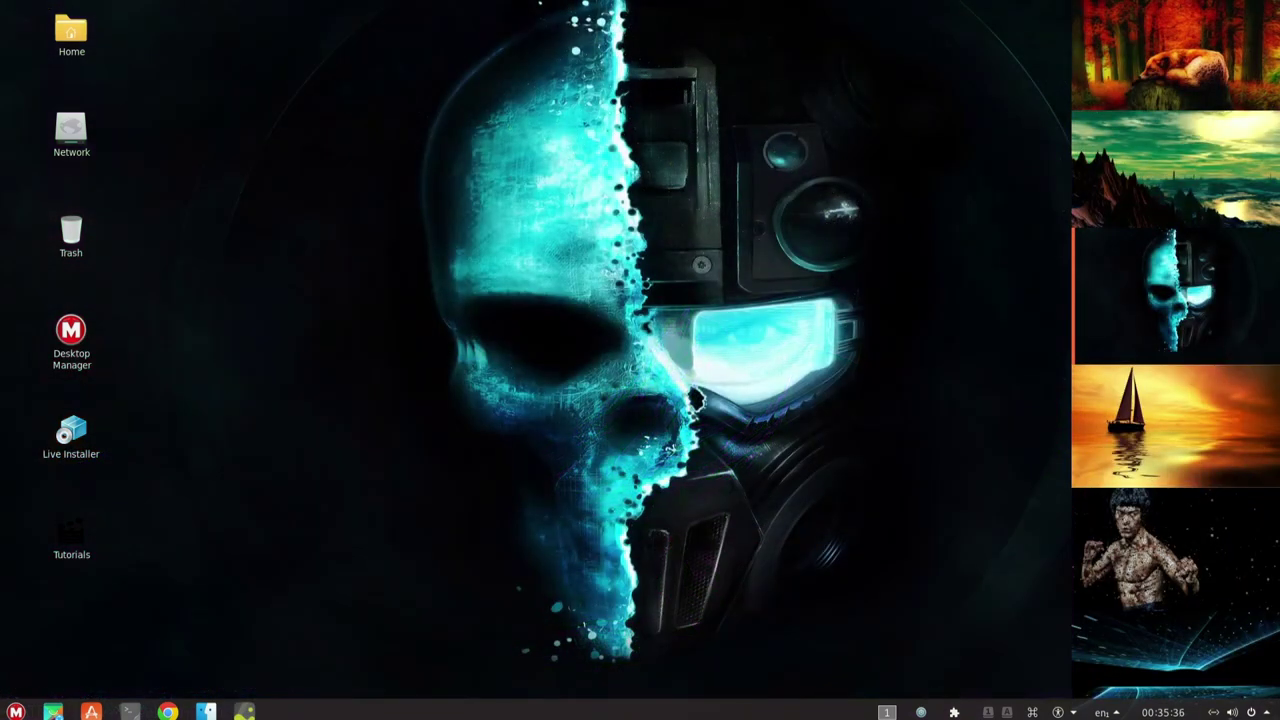
pyautogui.click(1175, 169)
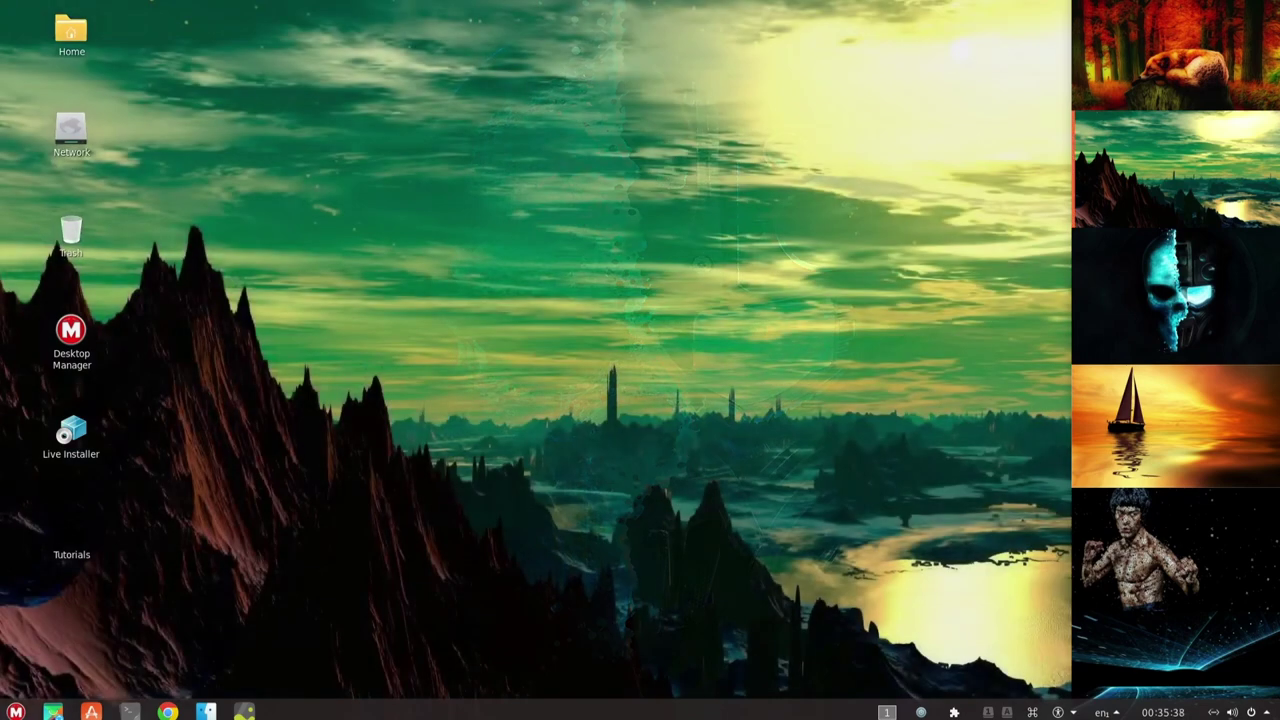
# Step: Set the sleeping fox in the red autumn forest as the background, and close the wallpaper chooser
pyautogui.click(1175, 55)
pyautogui.click(1175, 55)
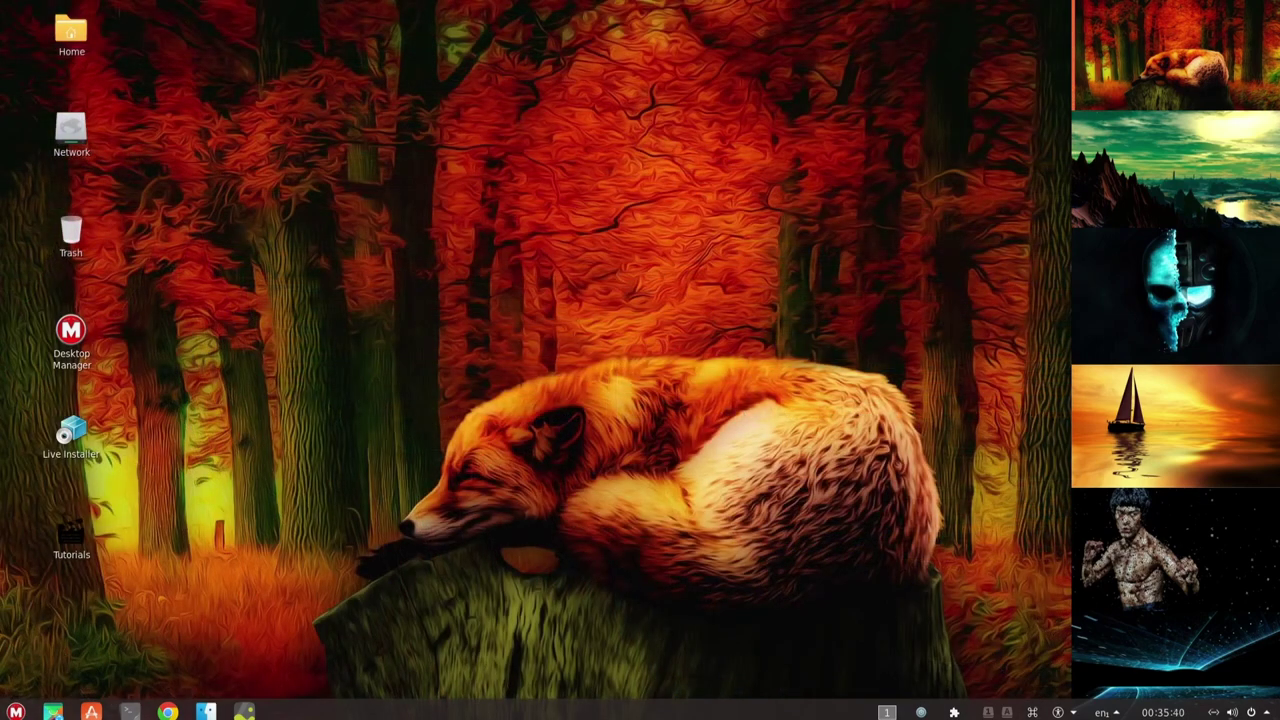
pyautogui.rightClick(1125, 22)
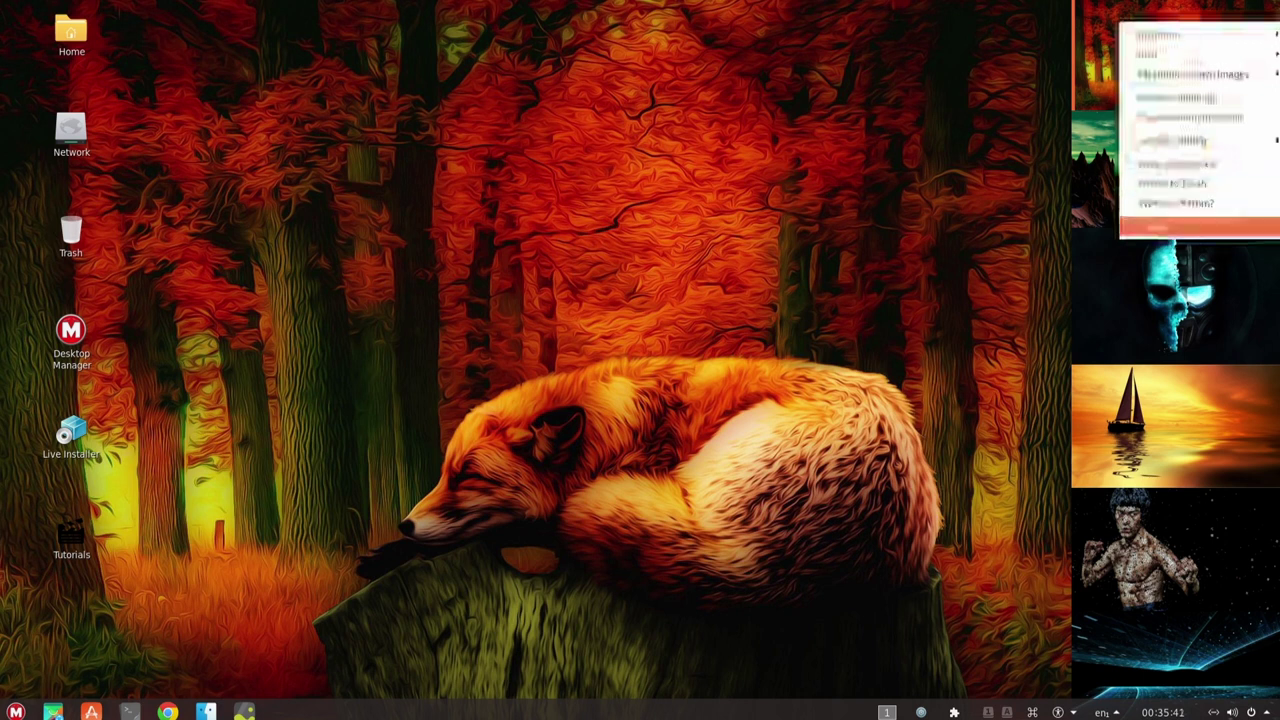
pyautogui.click(1158, 229)
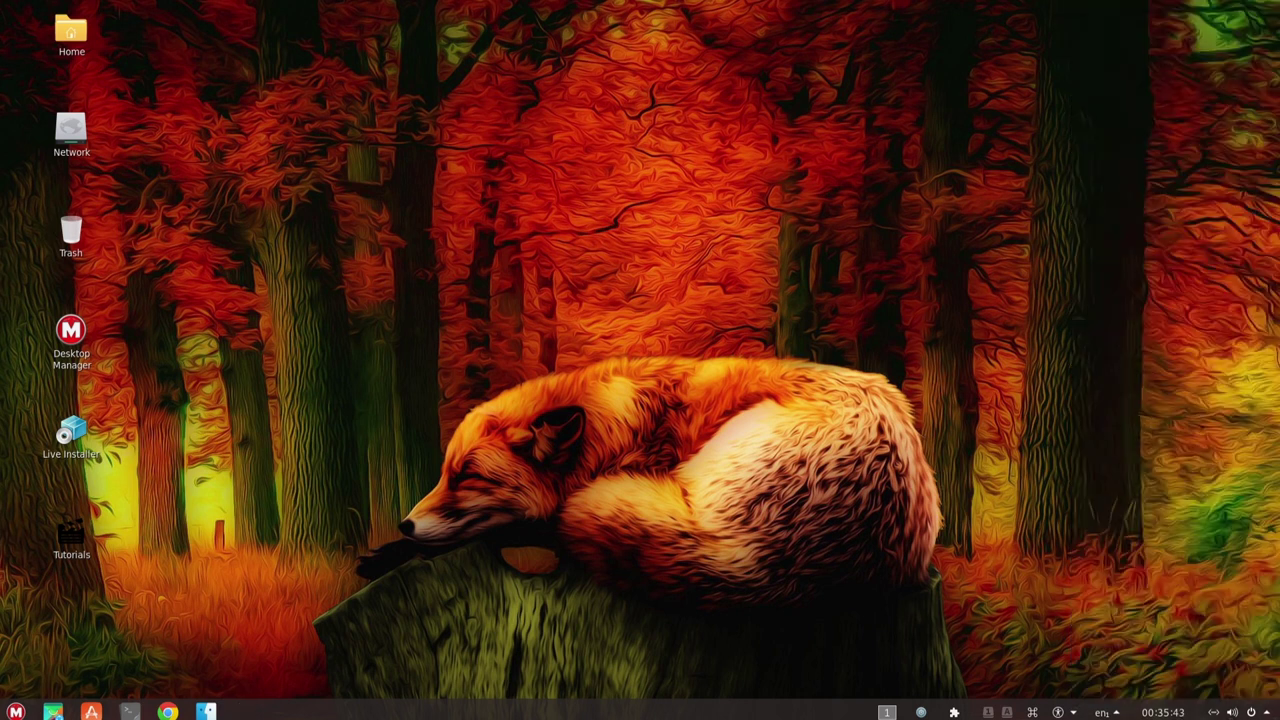